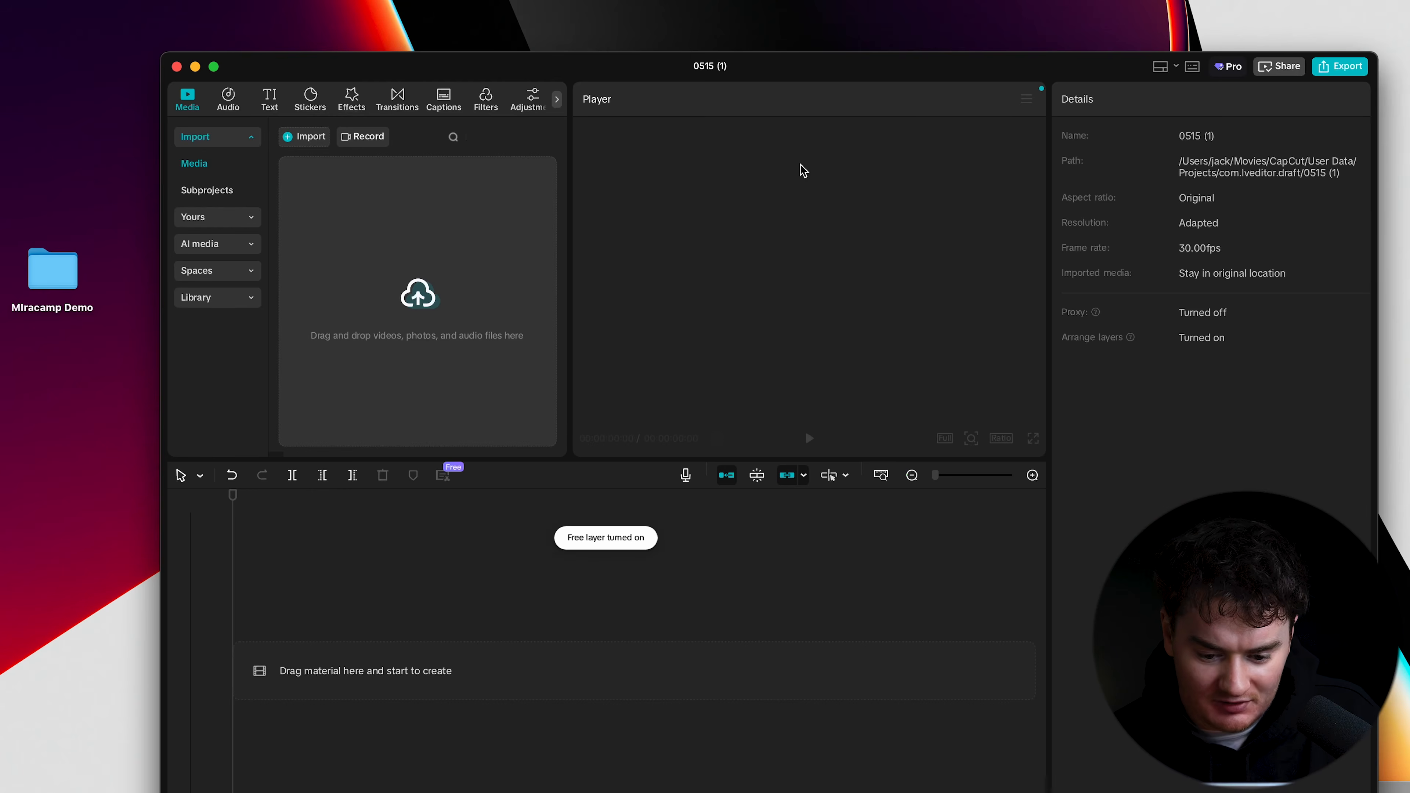
# Step: Review the source files inside the MIracamp Demo folder on the desktop
pyautogui.moveTo(799, 73); pyautogui.dragTo(764, 35)
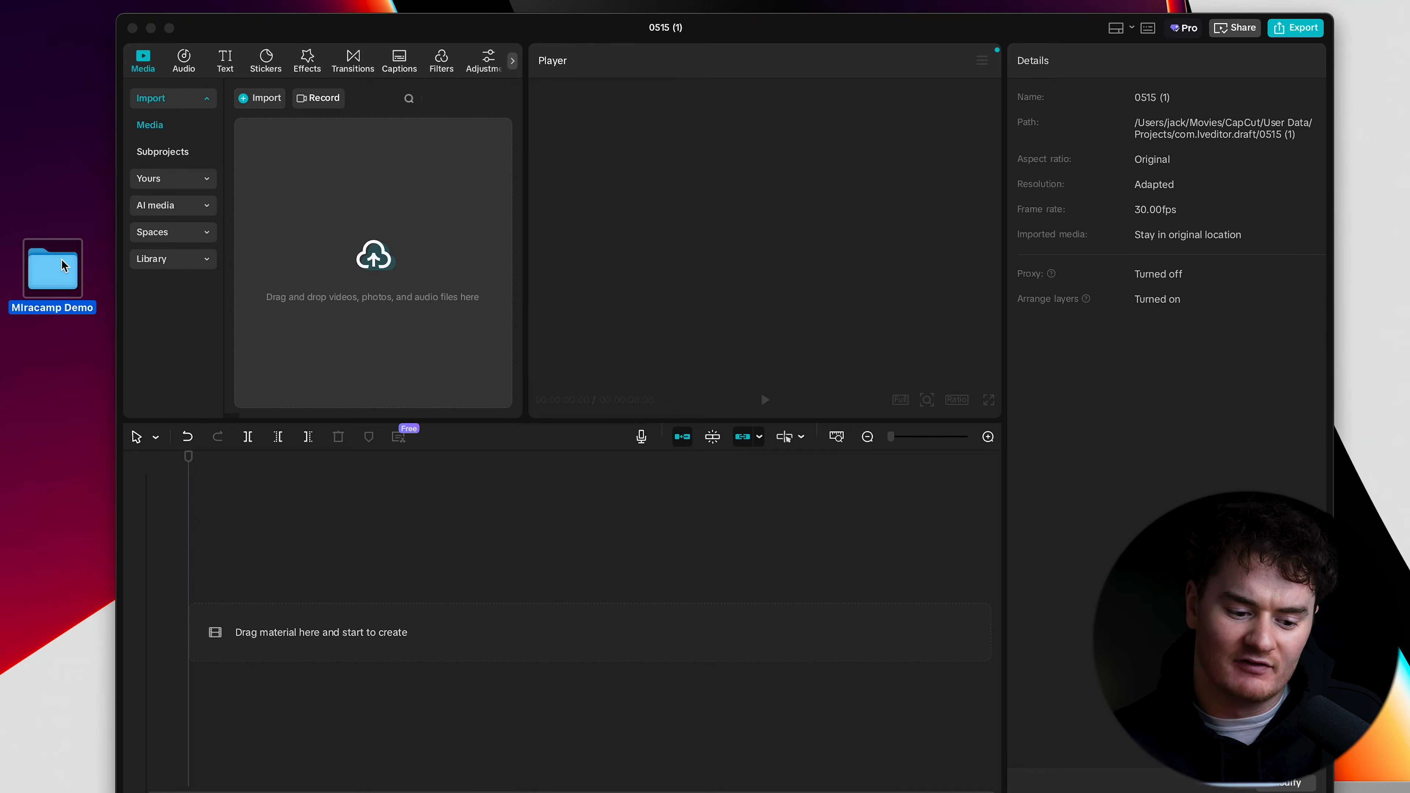
pyautogui.doubleClick(64, 266)
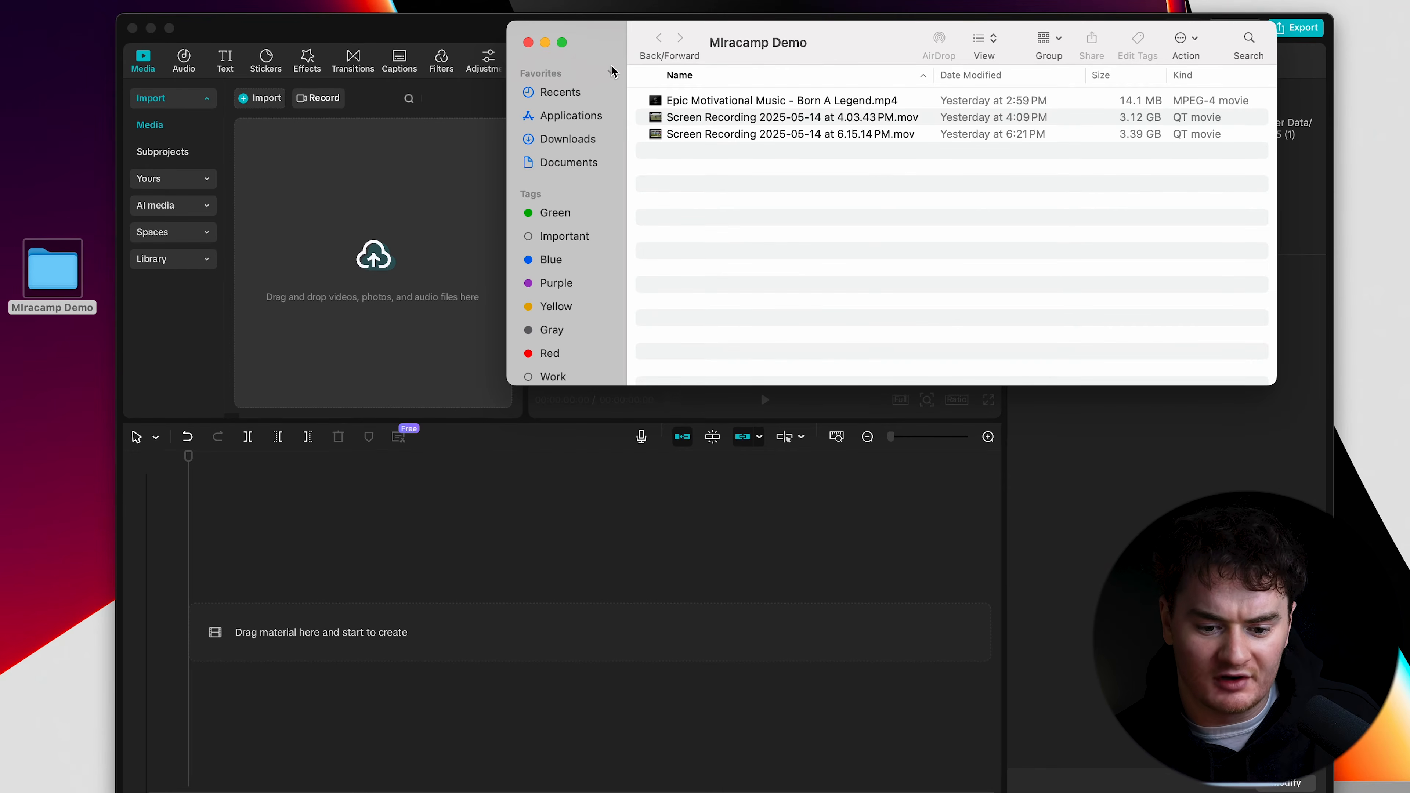
pyautogui.click(528, 43)
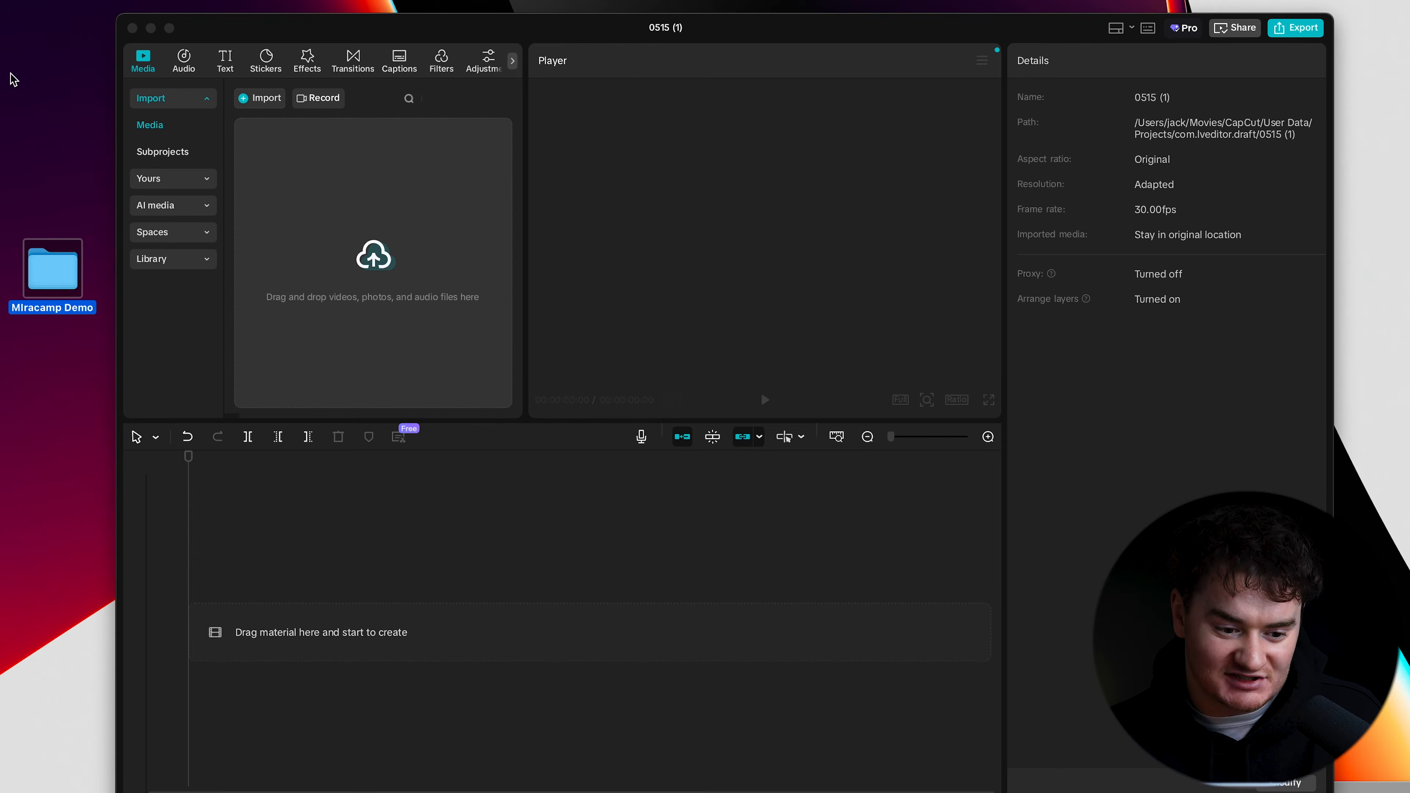
# Step: Create a new folder on the desktop
pyautogui.rightClick(40, 86)
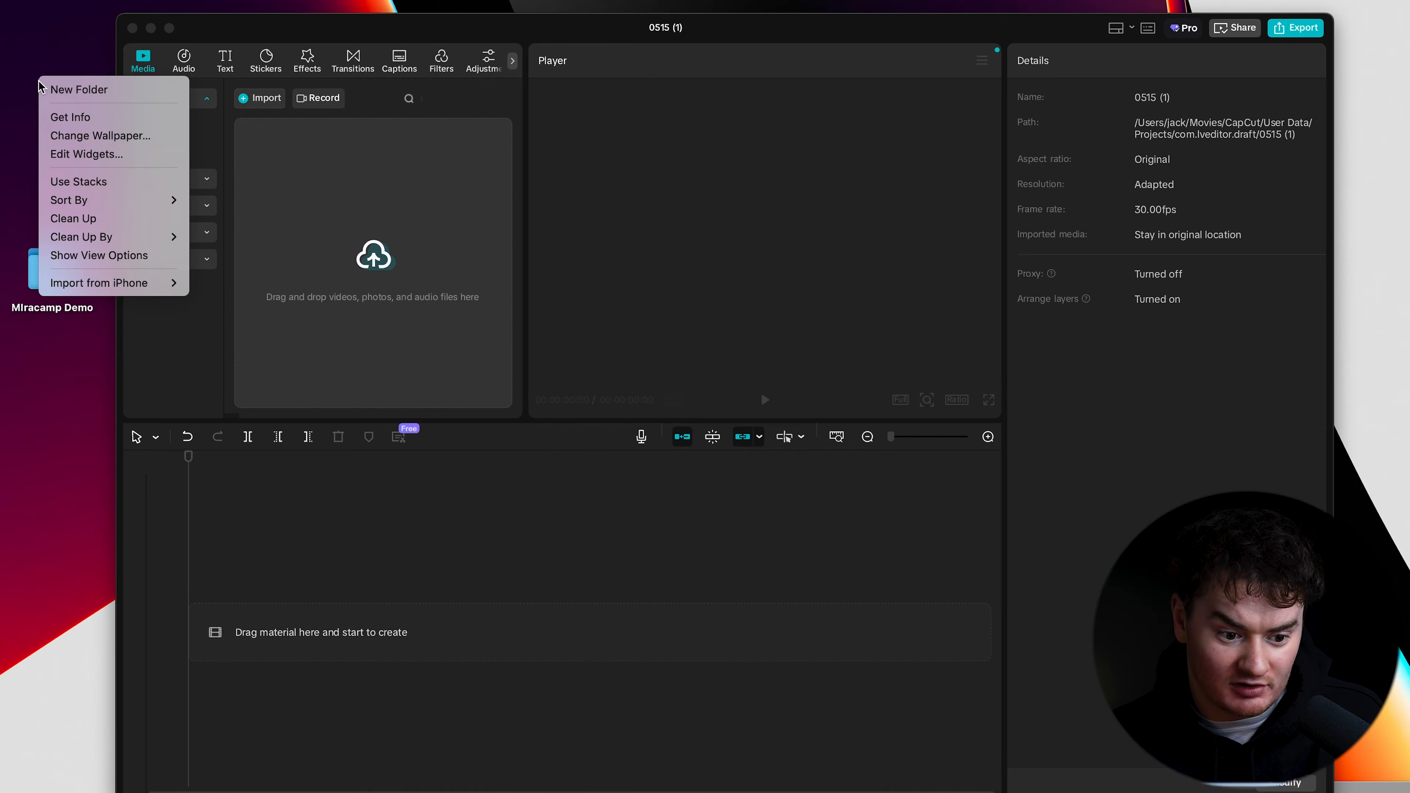
pyautogui.click(59, 92)
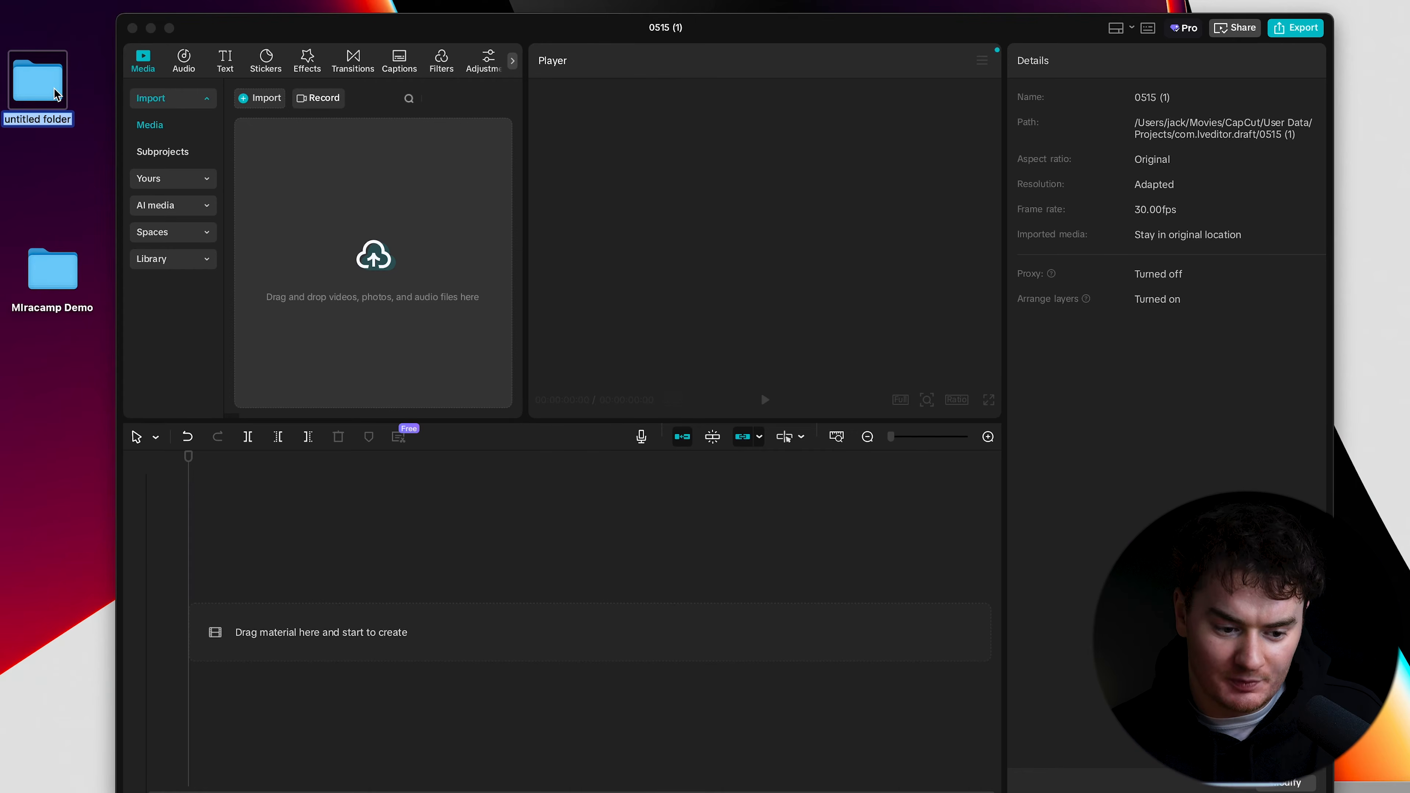
# Step: Import the whole MIracamp Demo folder into the project media and open it there
pyautogui.click(59, 269)
pyautogui.moveTo(58, 268); pyautogui.dragTo(372, 237)
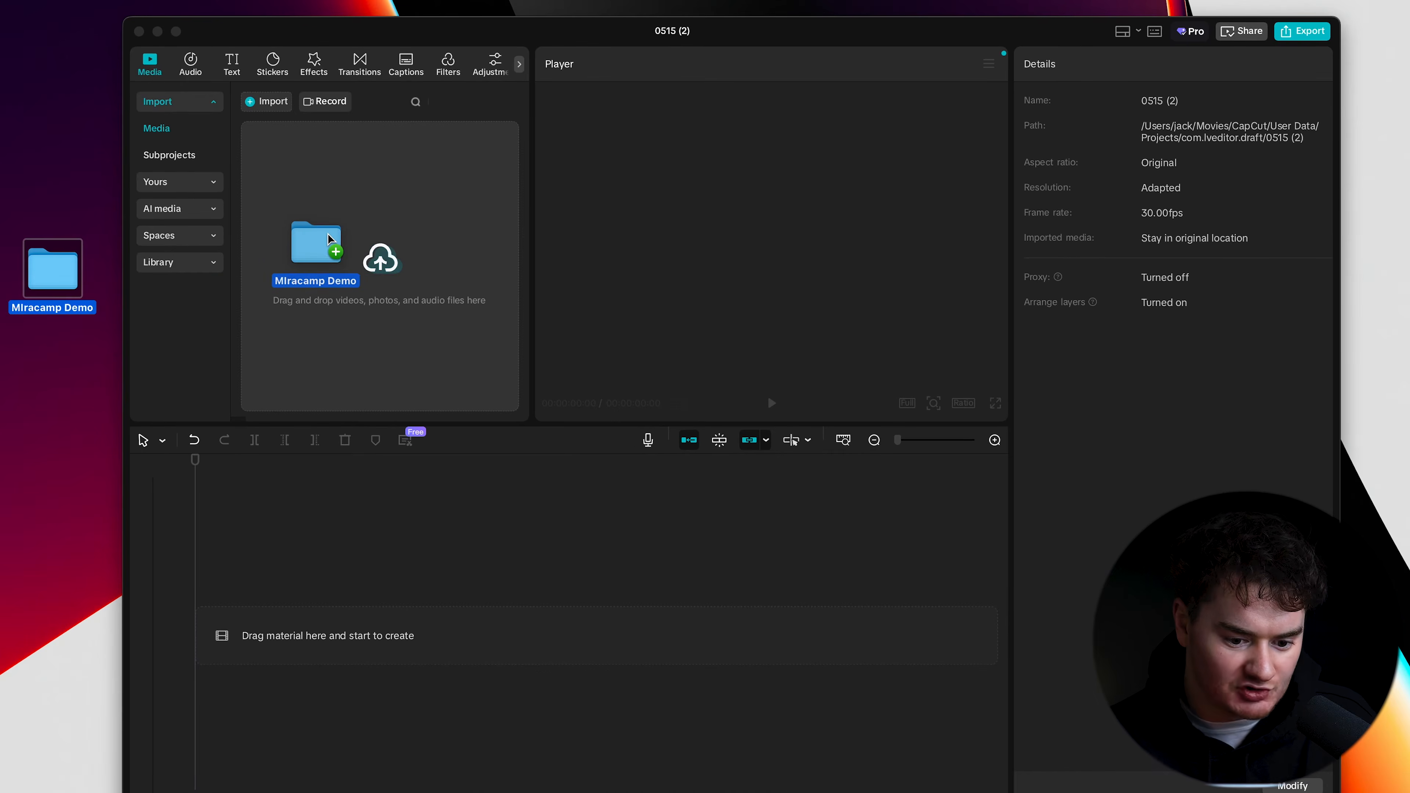
pyautogui.moveTo(327, 236); pyautogui.dragTo(364, 240)
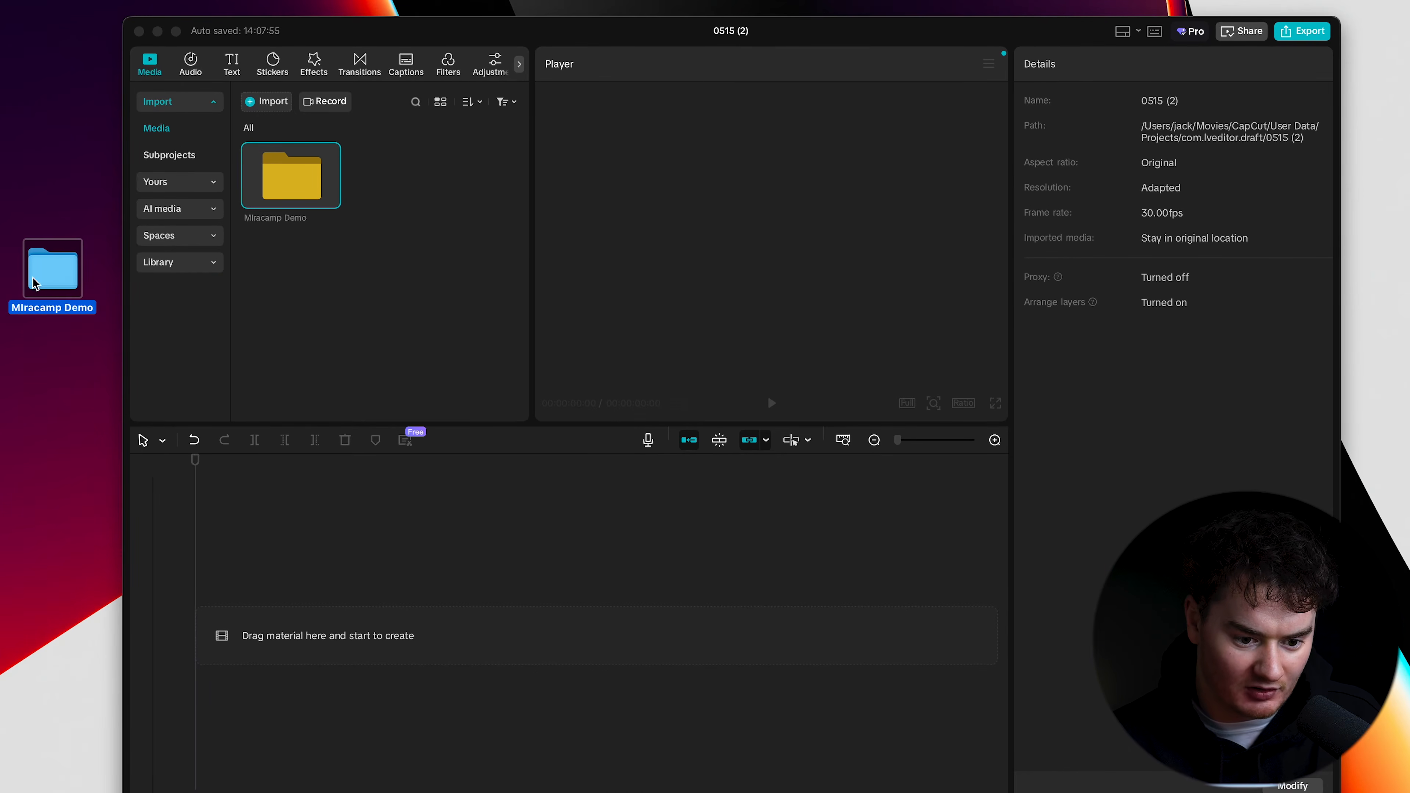
pyautogui.doubleClick(306, 183)
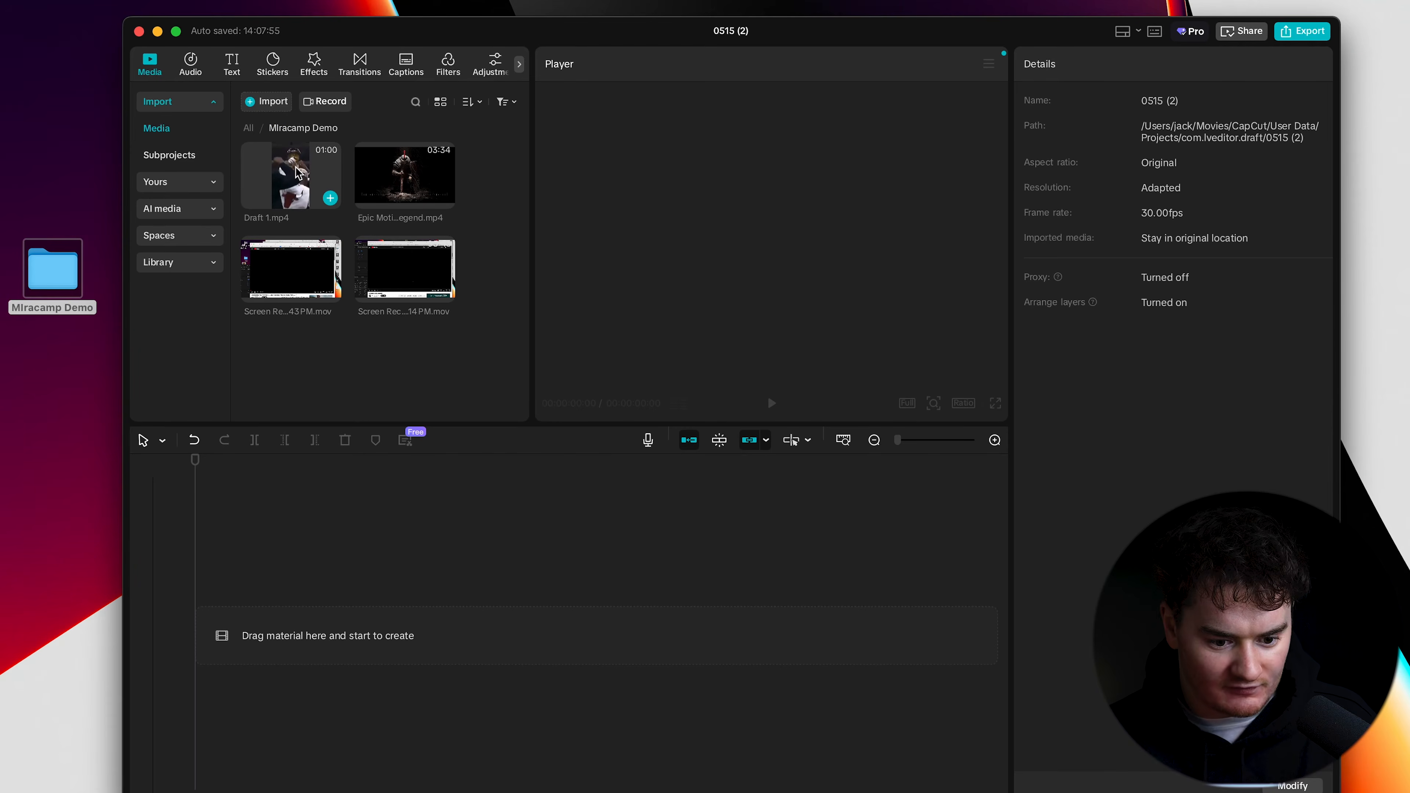
# Step: Place Draft 1.mp4 from the imported folder on the timeline and move the playhead to its start
pyautogui.moveTo(297, 172); pyautogui.dragTo(253, 593)
pyautogui.click(280, 464)
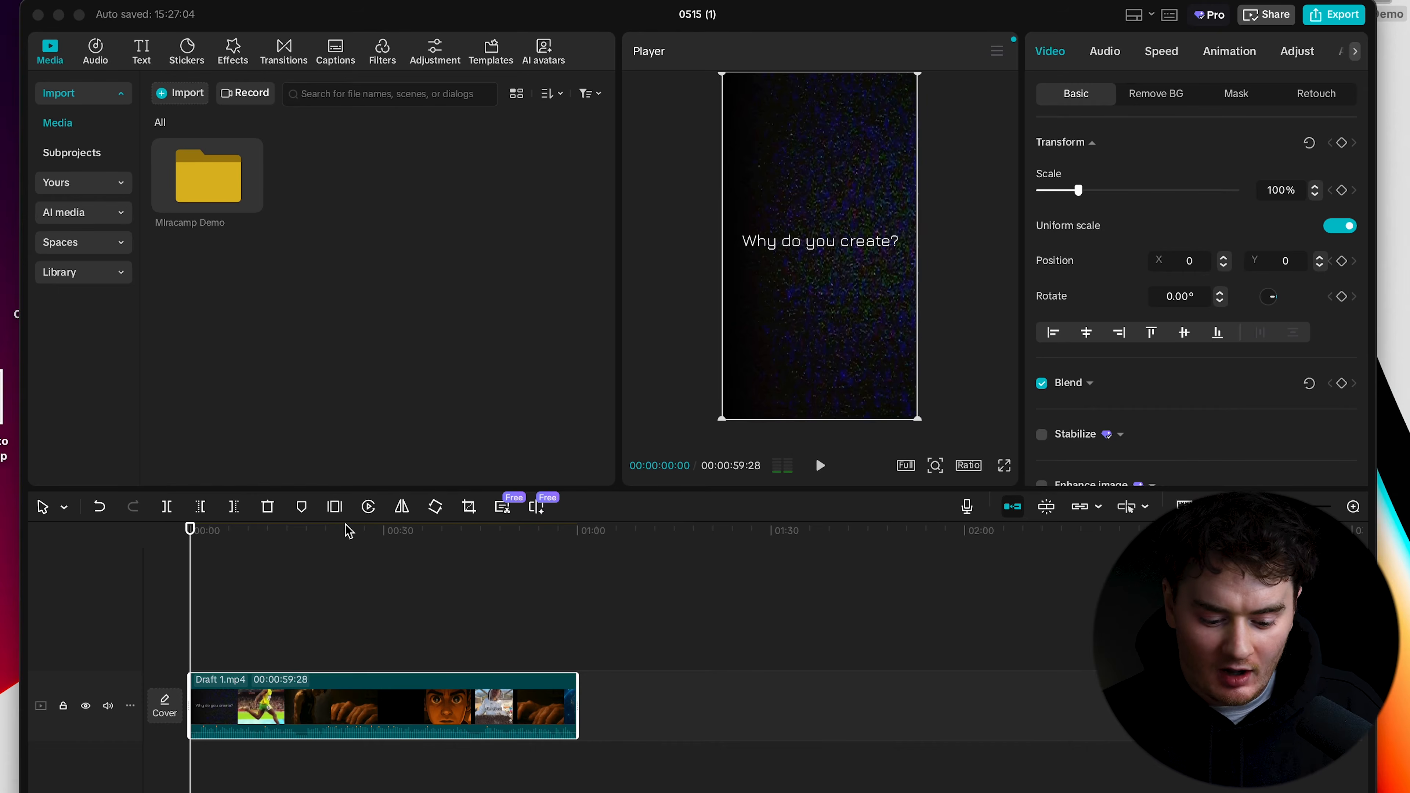
pyautogui.click(197, 536)
pyautogui.click(190, 534)
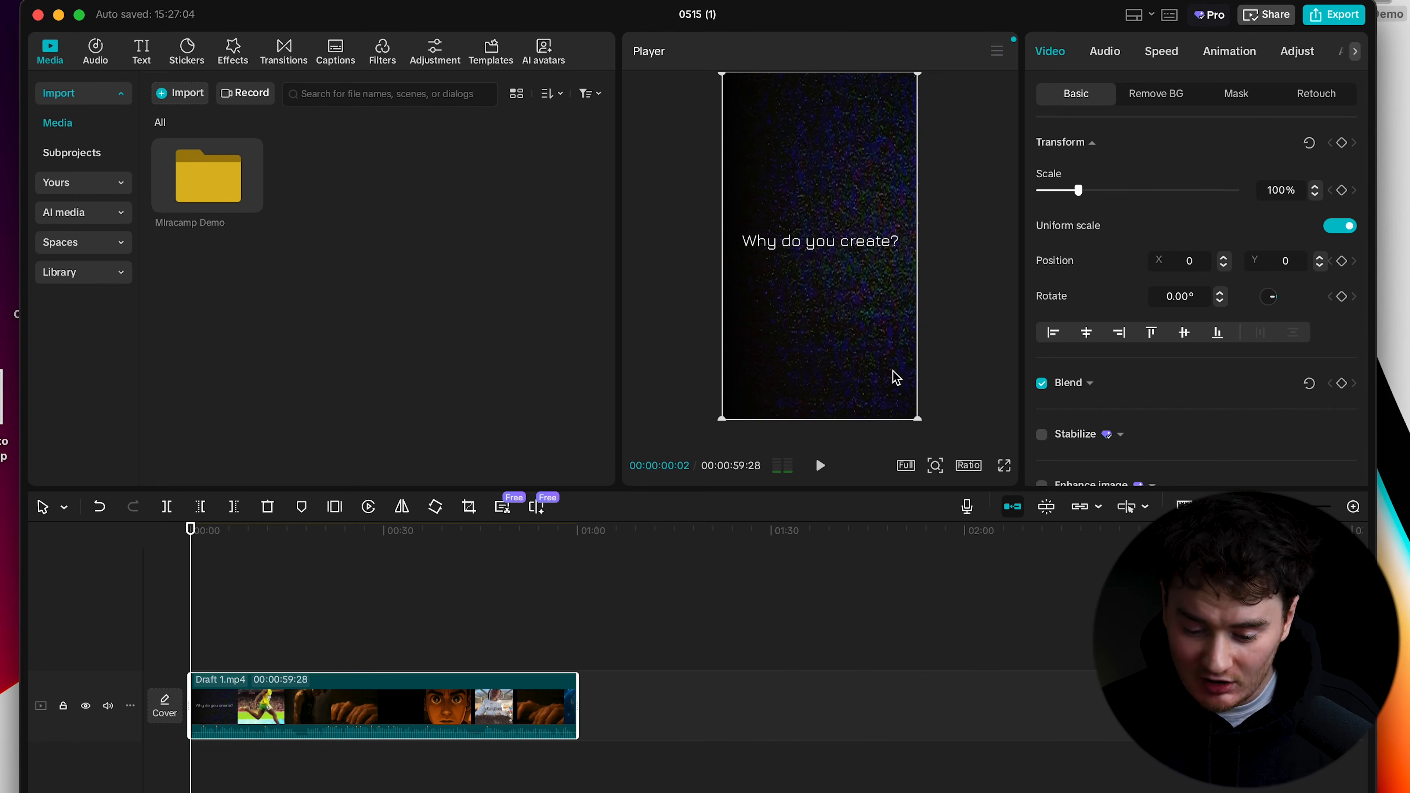
# Step: Set the project's aspect ratio to 16:9
pyautogui.click(969, 467)
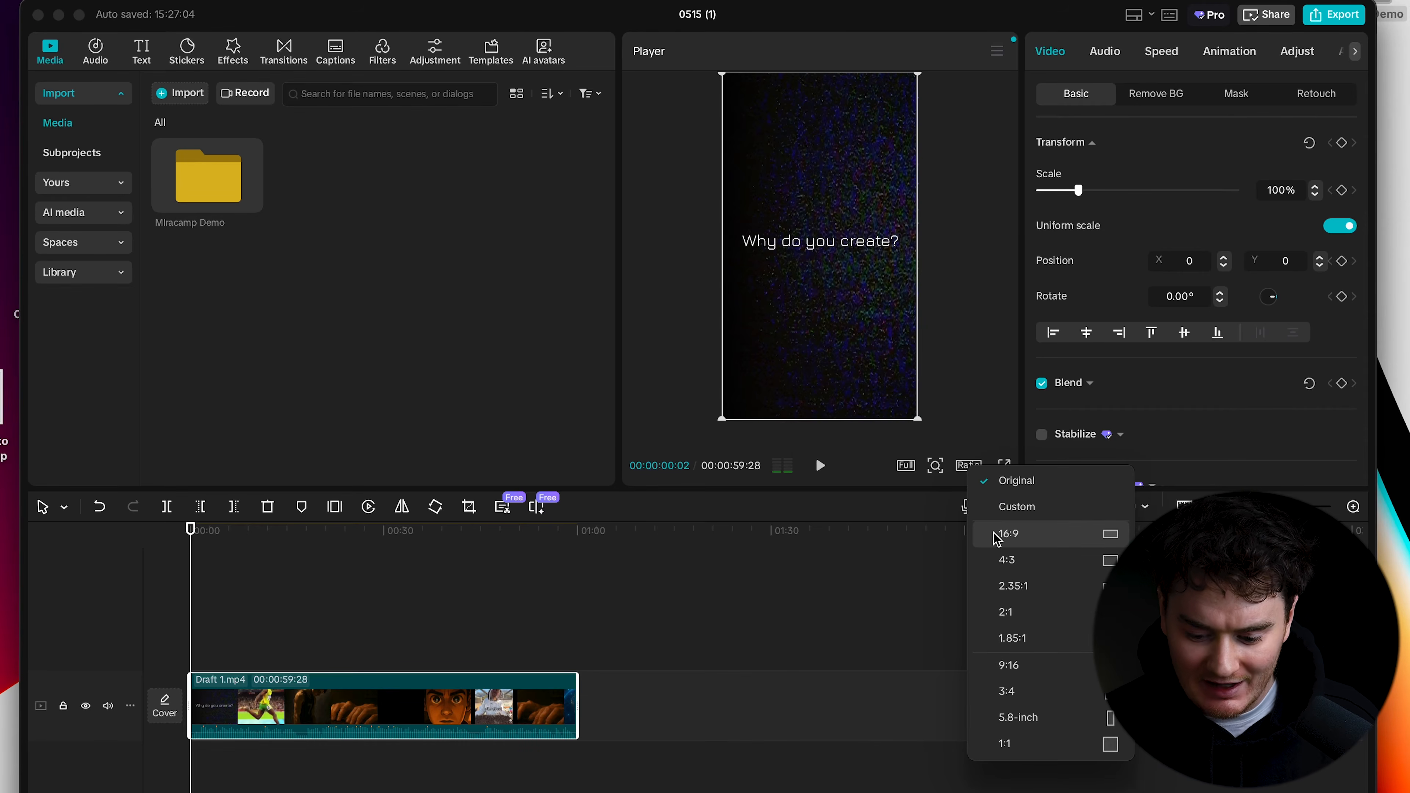
pyautogui.click(1008, 534)
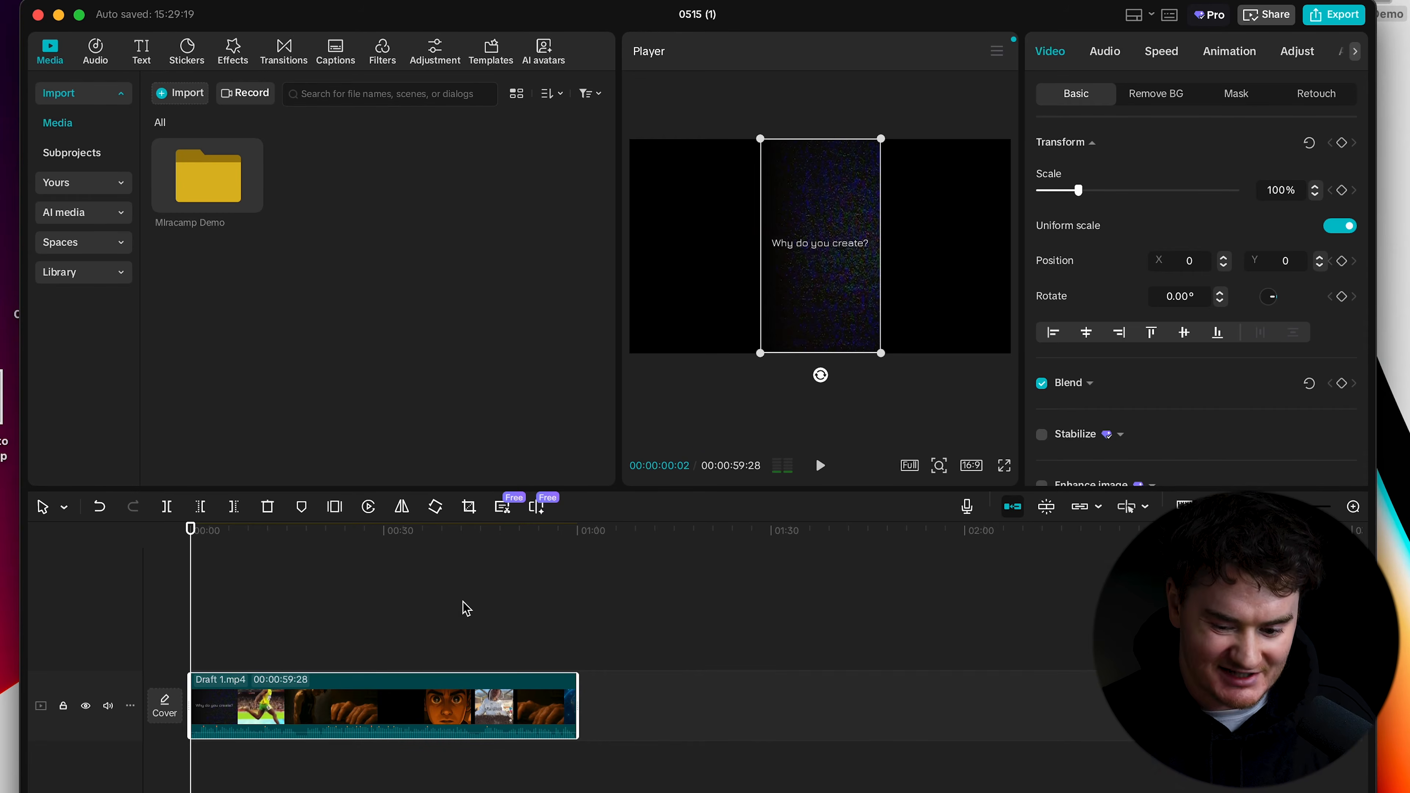
# Step: Replace Draft 1.mp4 on the timeline with the city street lights clip from the MIracamp Demo folder
pyautogui.doubleClick(208, 193)
pyautogui.press('Delete')
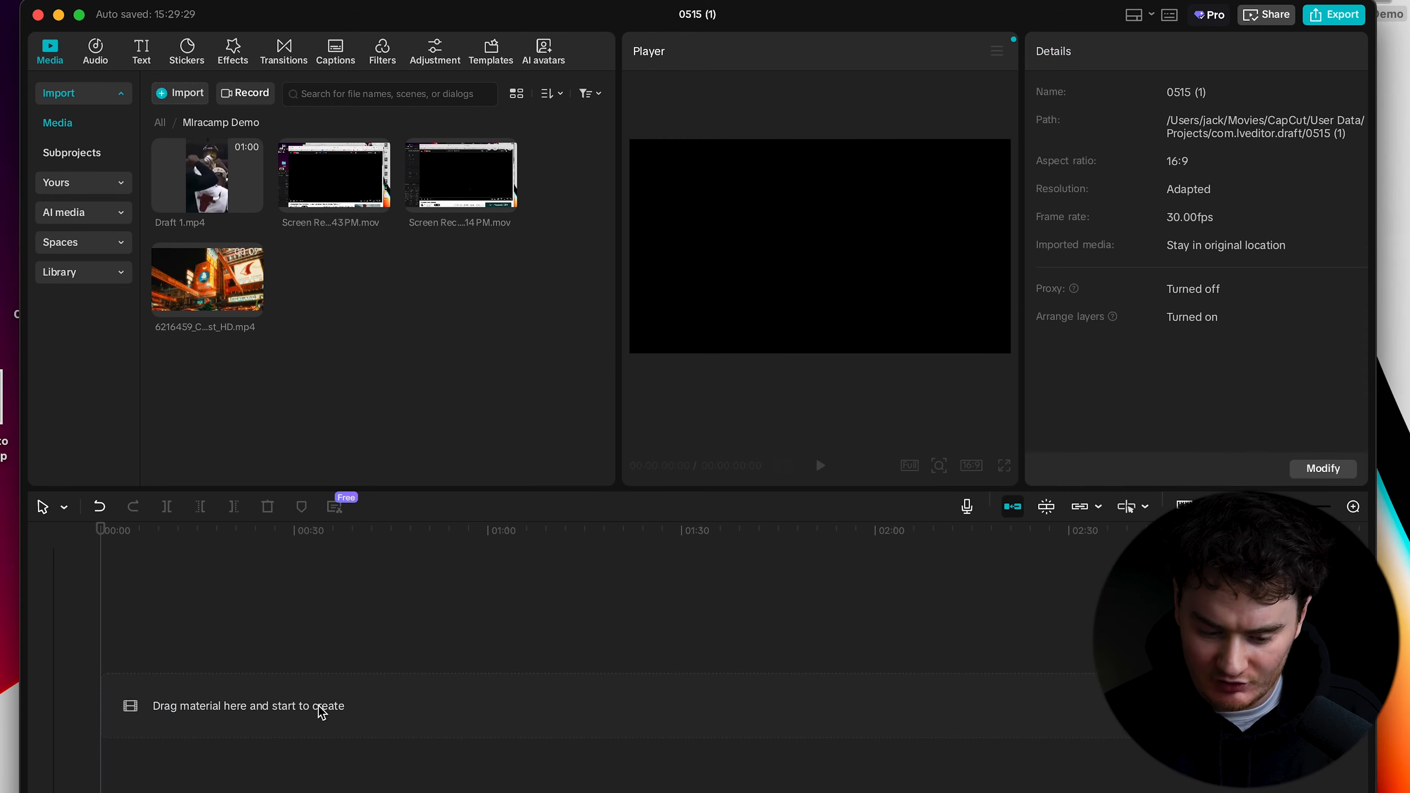
pyautogui.moveTo(250, 305); pyautogui.dragTo(195, 620)
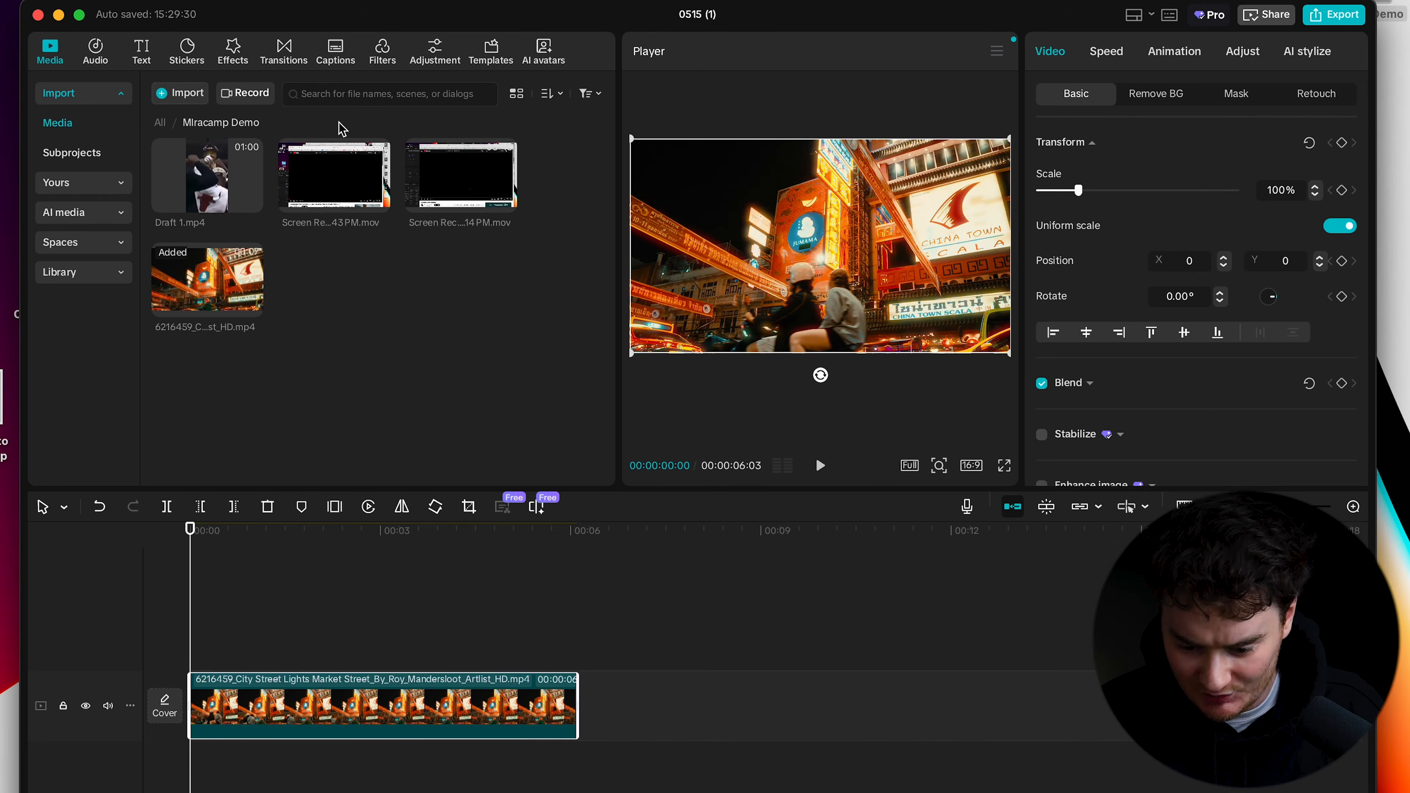
# Step: Set the aspect ratio to 9:16 and enlarge the street clip to fill the vertical frame
pyautogui.click(977, 466)
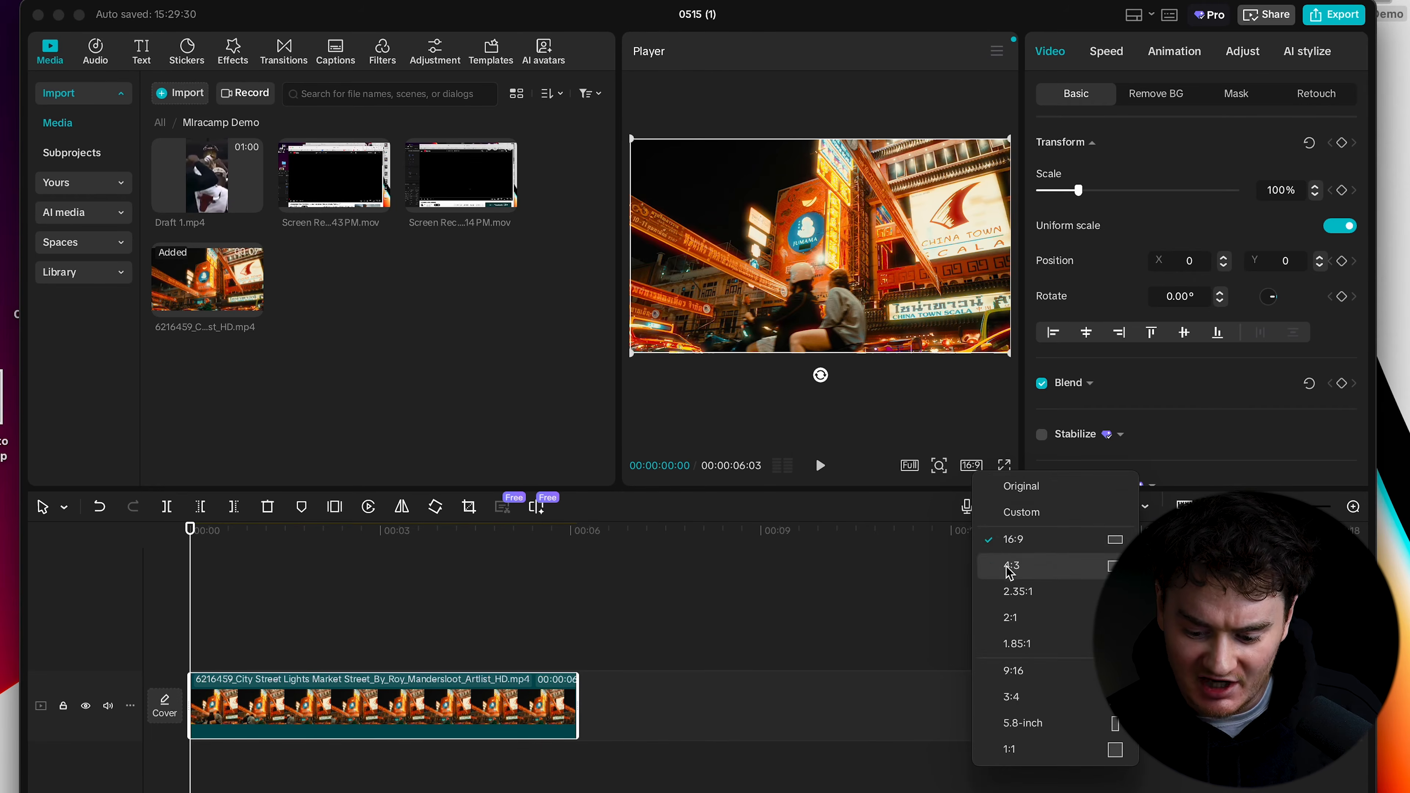
pyautogui.click(1016, 670)
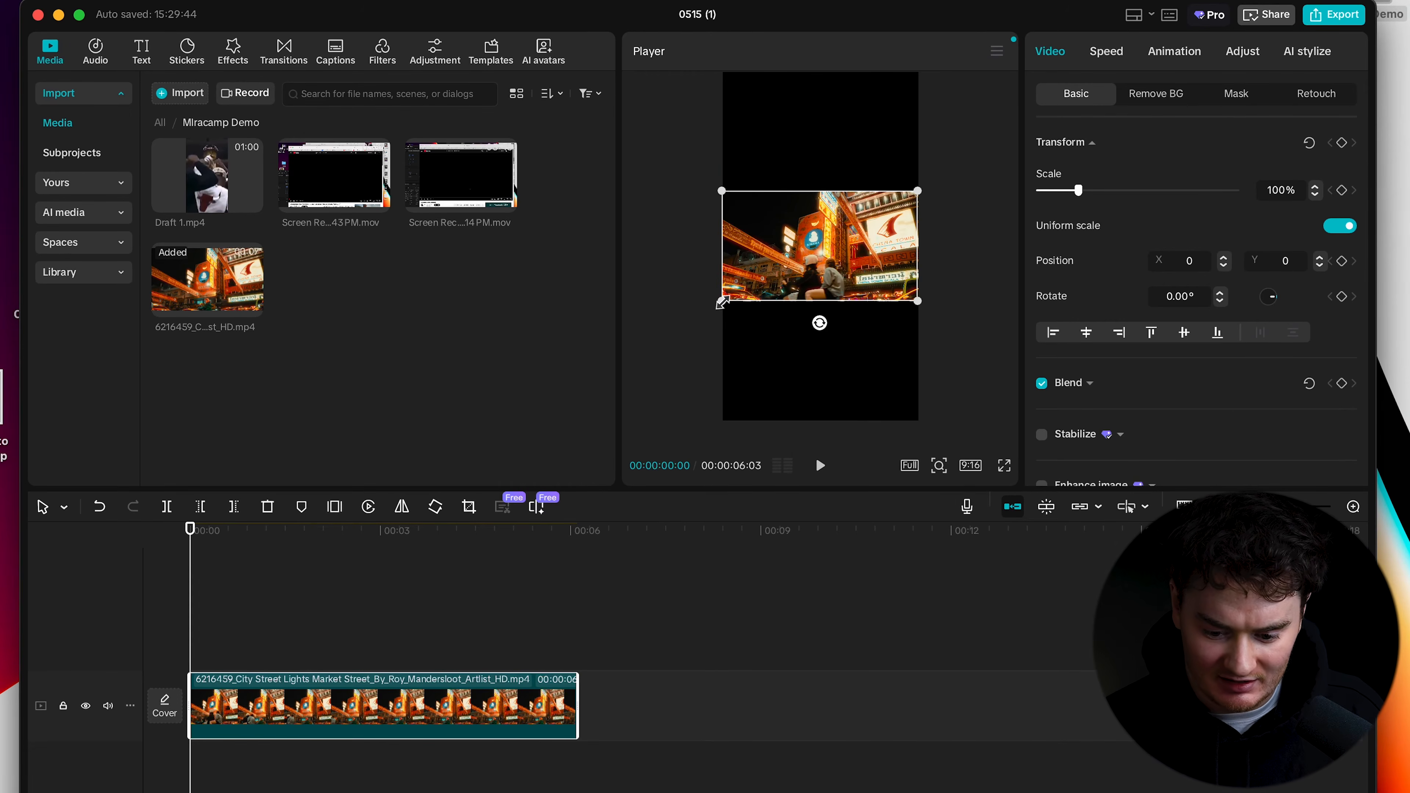
pyautogui.moveTo(722, 303); pyautogui.dragTo(590, 671)
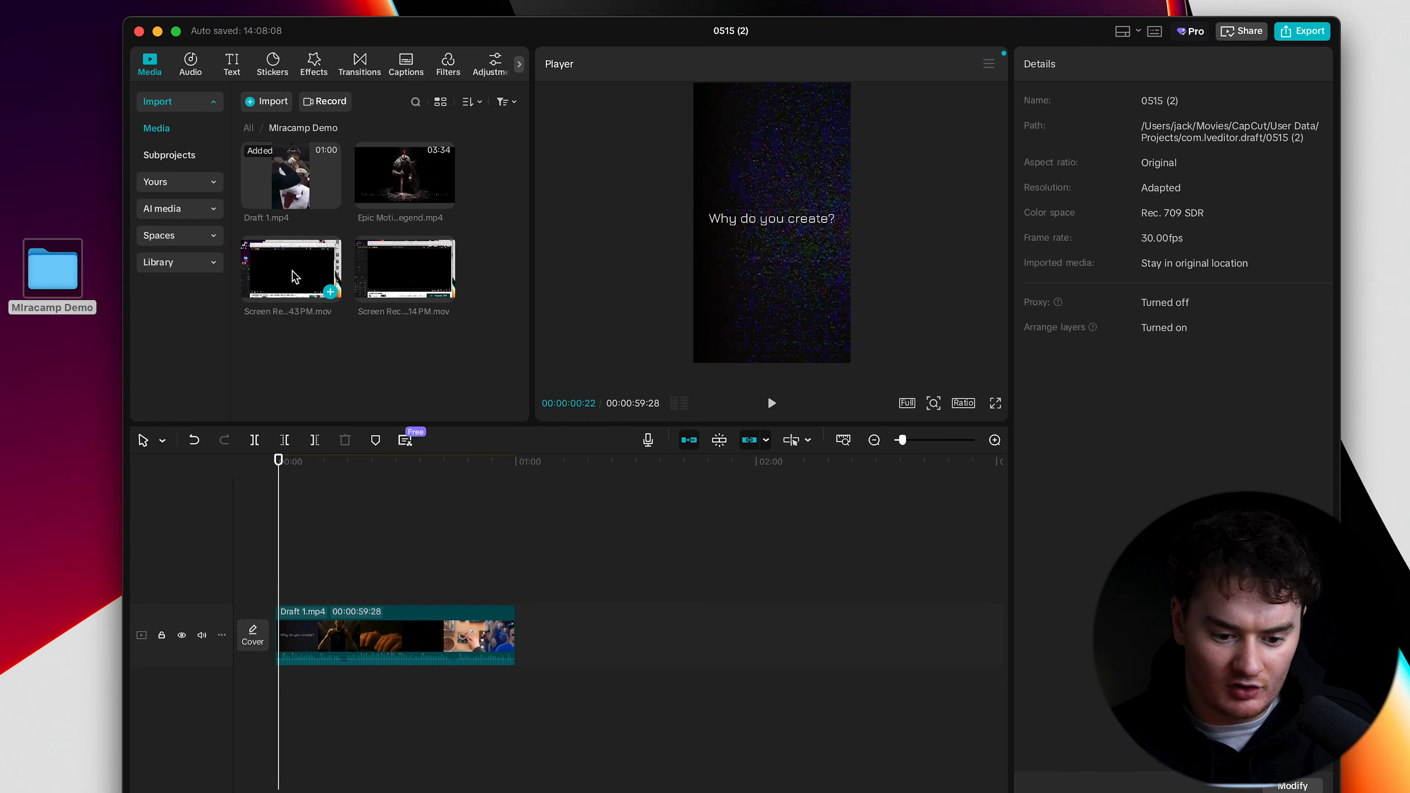
# Step: Add the 4.03.43 PM screen recording after Draft 1.mp4 in project 0515 (2), and delete Draft 1.mp4 from the timeline
pyautogui.moveTo(293, 277); pyautogui.dragTo(528, 639)
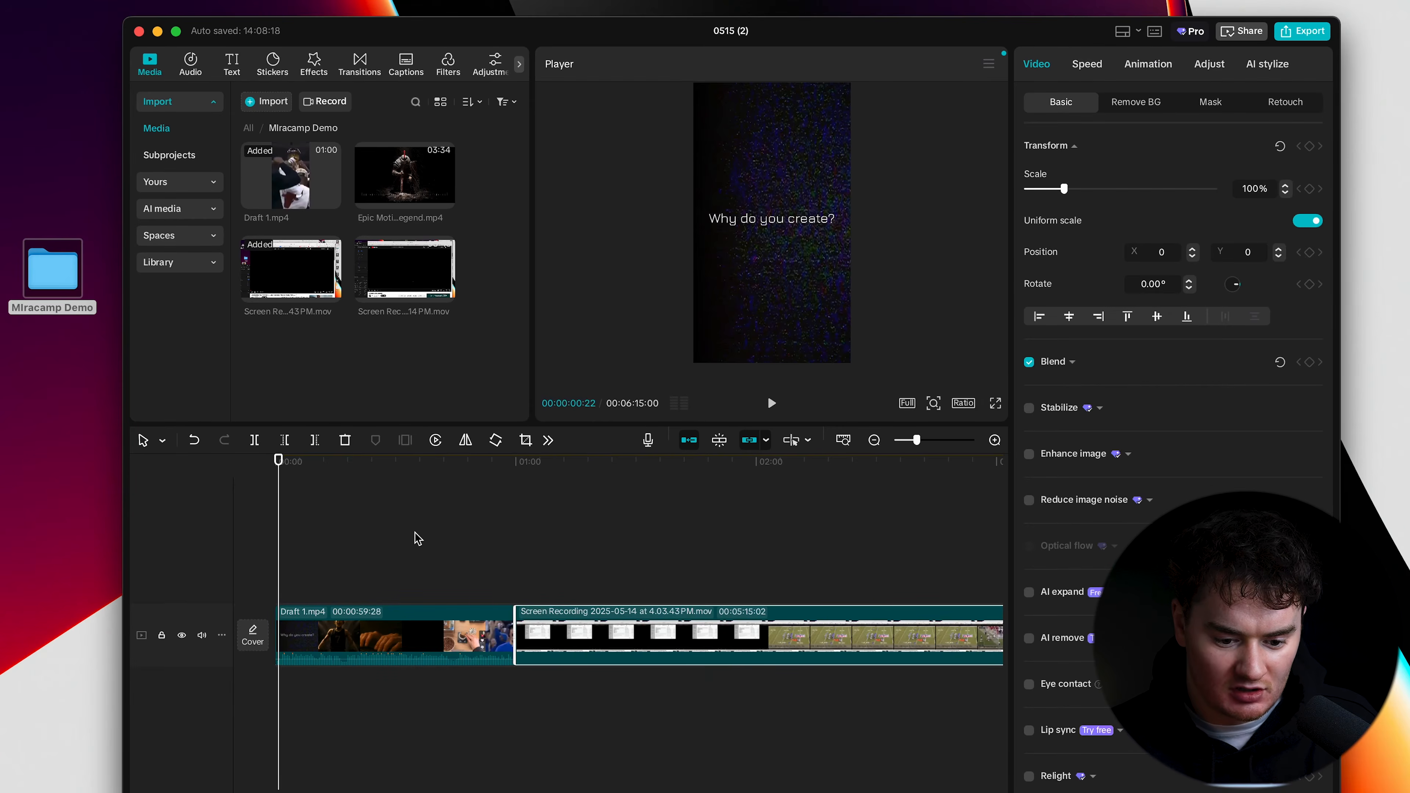
pyautogui.press('super+minus')
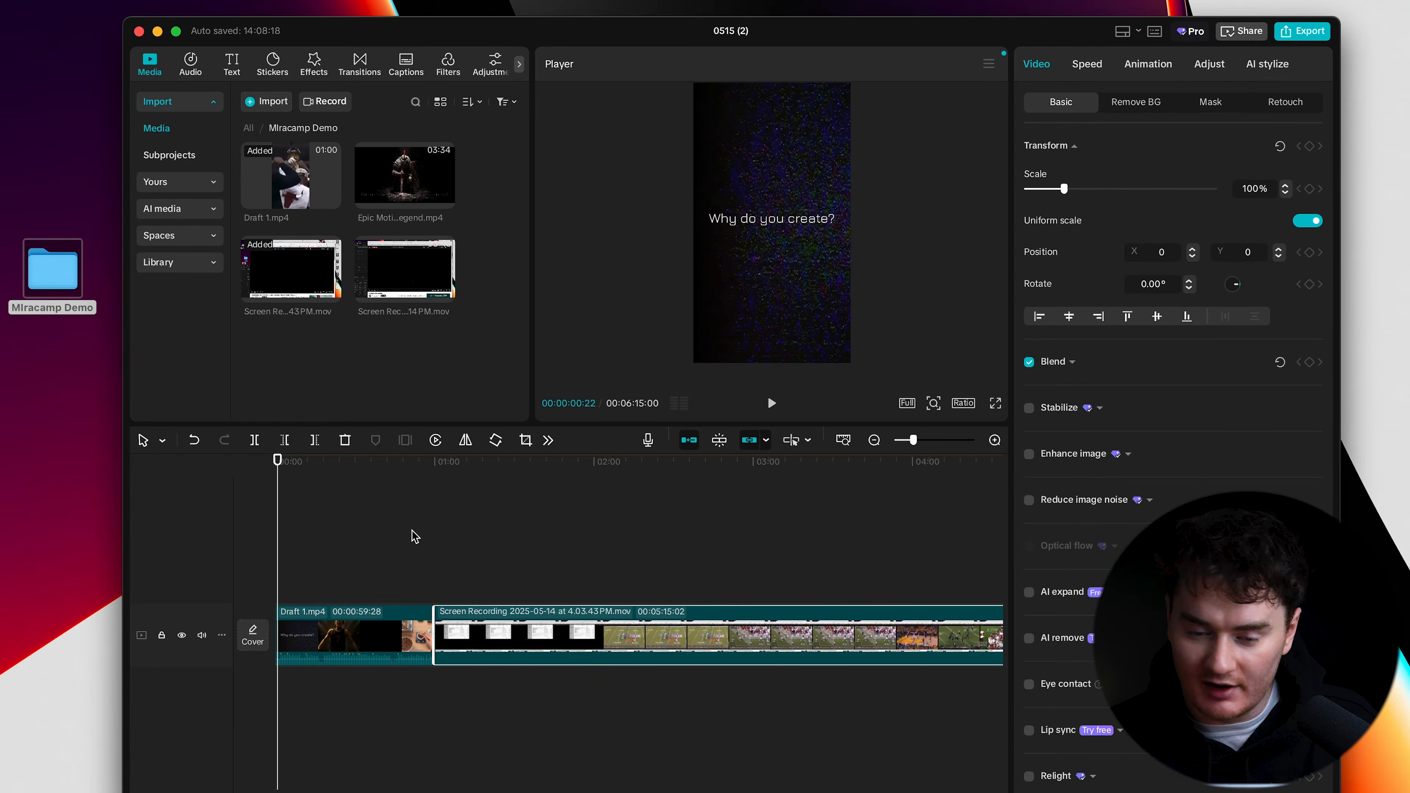
pyautogui.click(373, 633)
pyautogui.press('Delete')
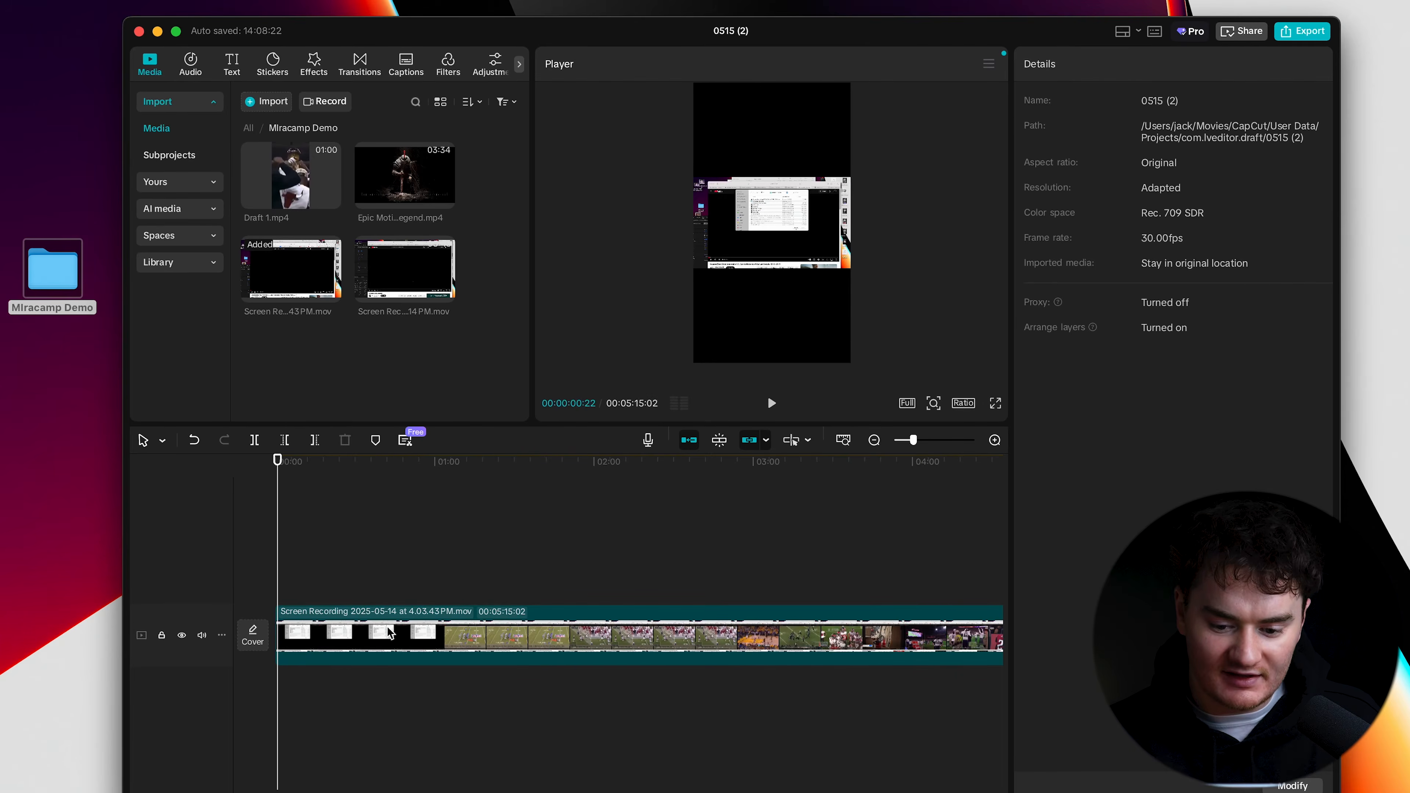
# Step: Trim about 7 seconds off the start of the screen recording clip
pyautogui.click(394, 633)
pyautogui.moveTo(291, 461); pyautogui.dragTo(298, 461)
pyautogui.moveTo(276, 622); pyautogui.dragTo(294, 626)
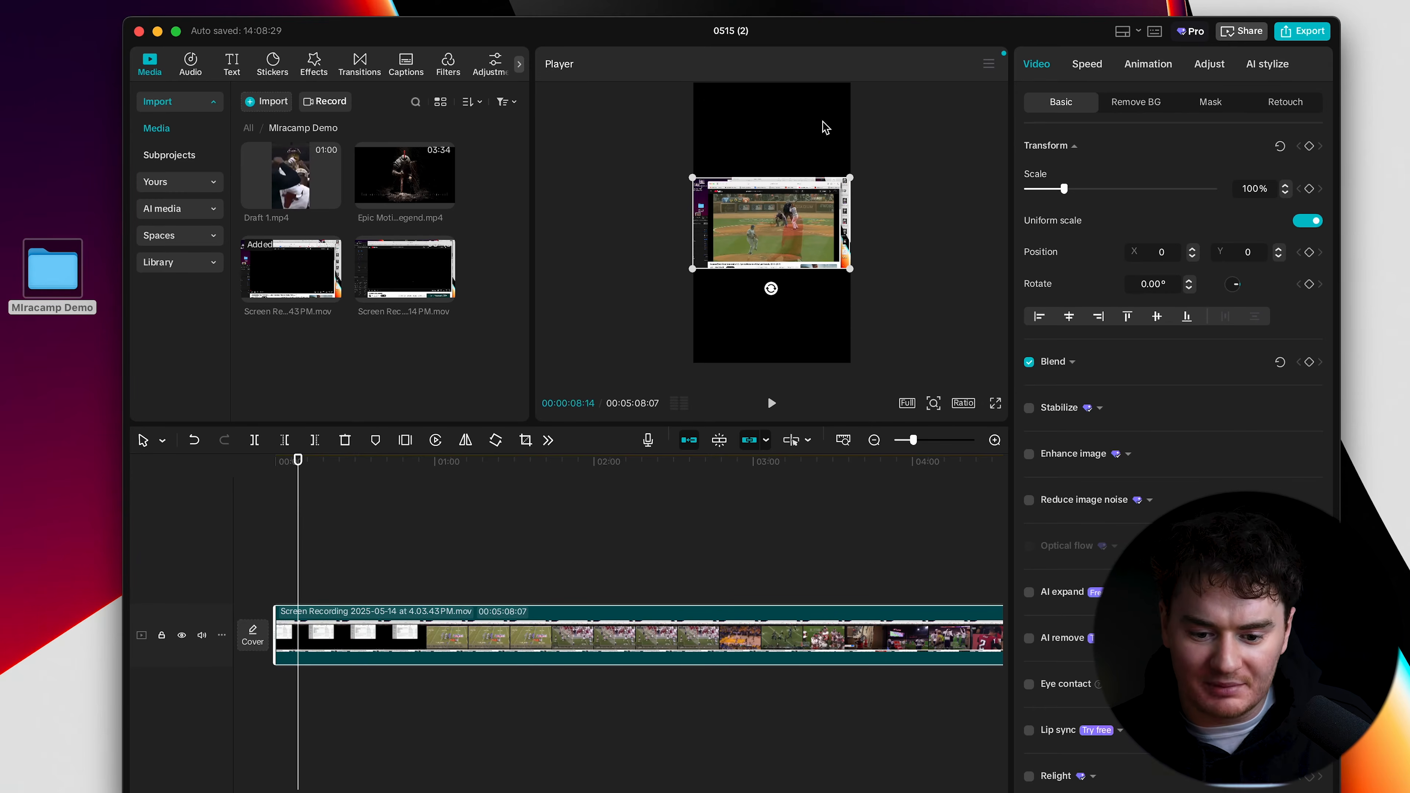
# Step: Play and scrub through the opening of the trimmed recording to preview its footage
pyautogui.press('space')
pyautogui.press('space')
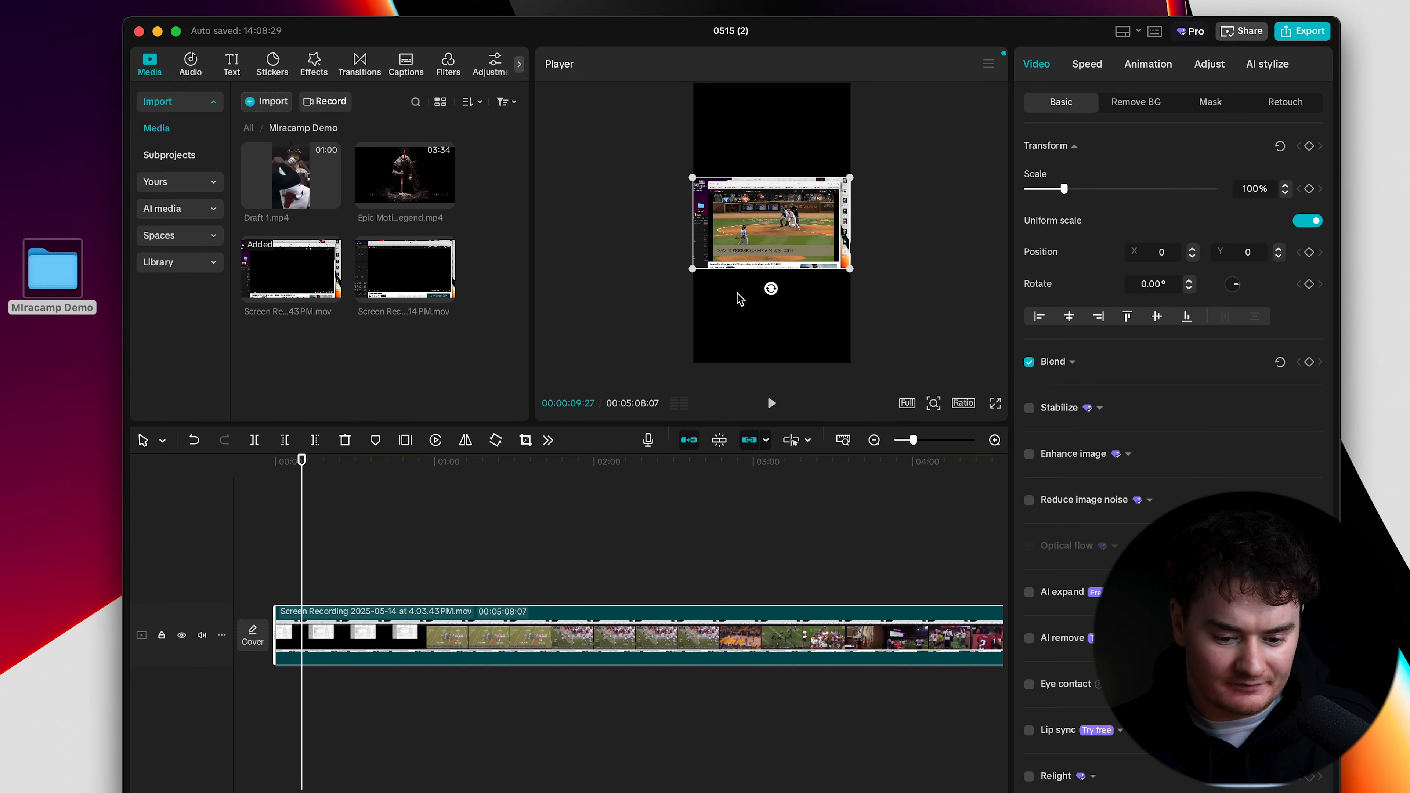
pyautogui.click(381, 562)
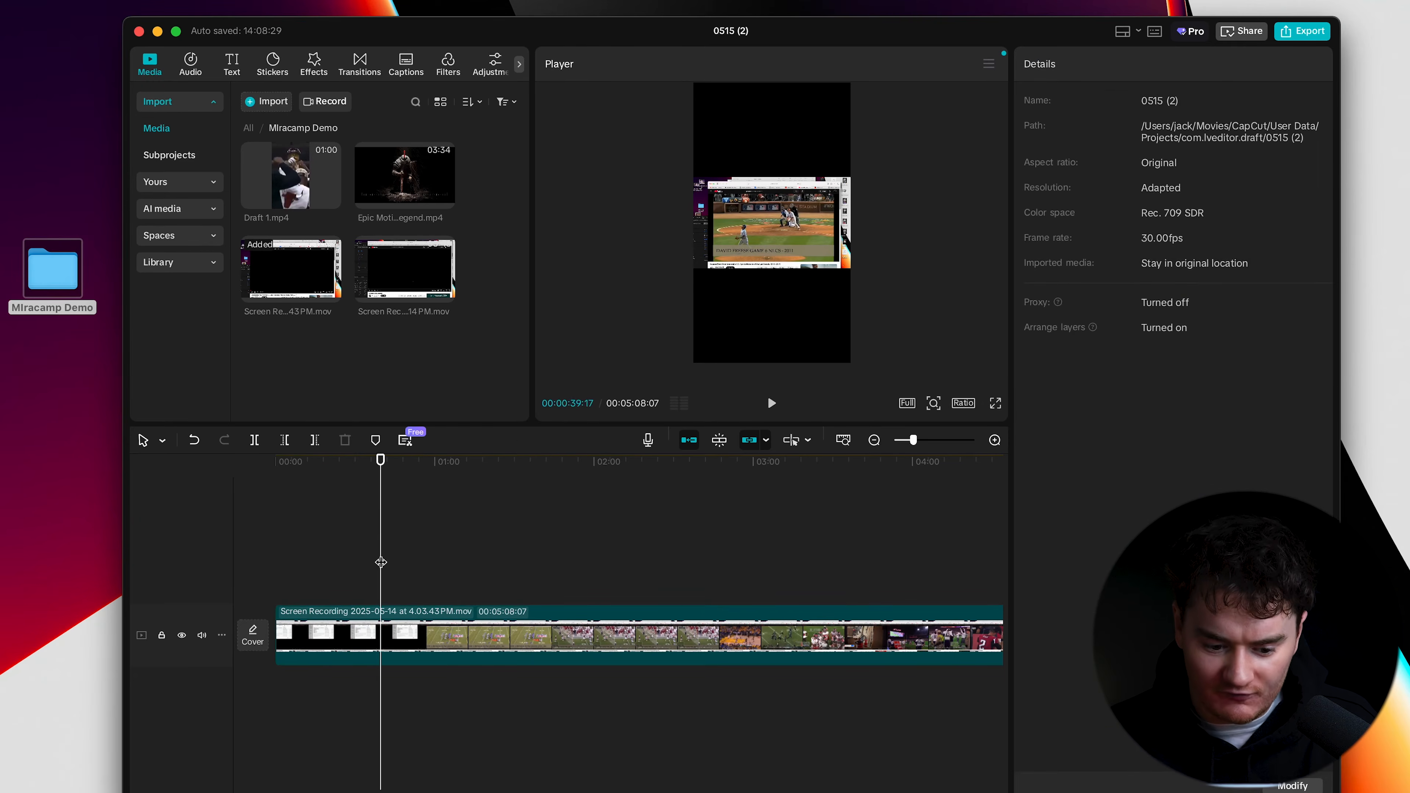
pyautogui.moveTo(384, 461); pyautogui.dragTo(287, 461)
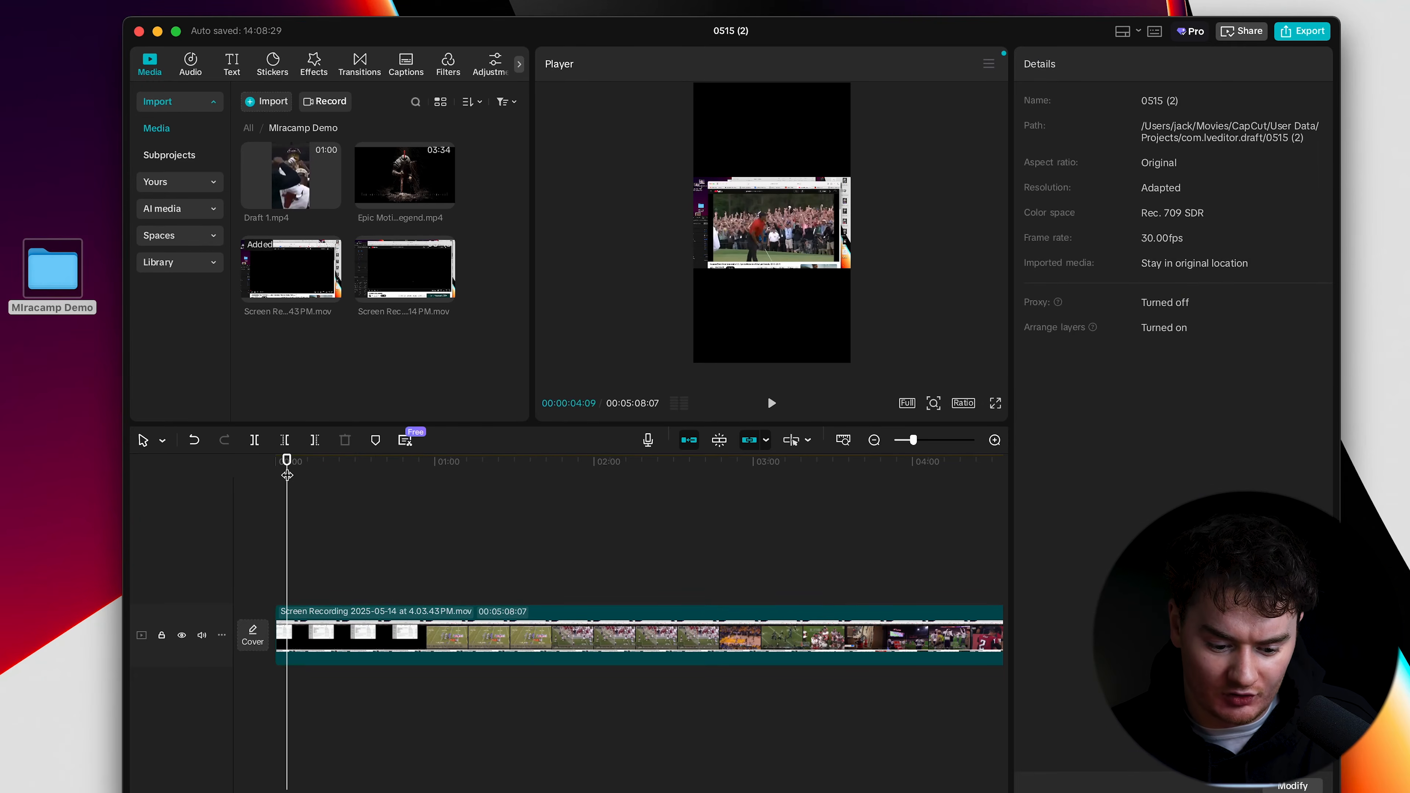
# Step: Scale the screen recording clip up to 402% so its footage fills the vertical frame
pyautogui.click(391, 642)
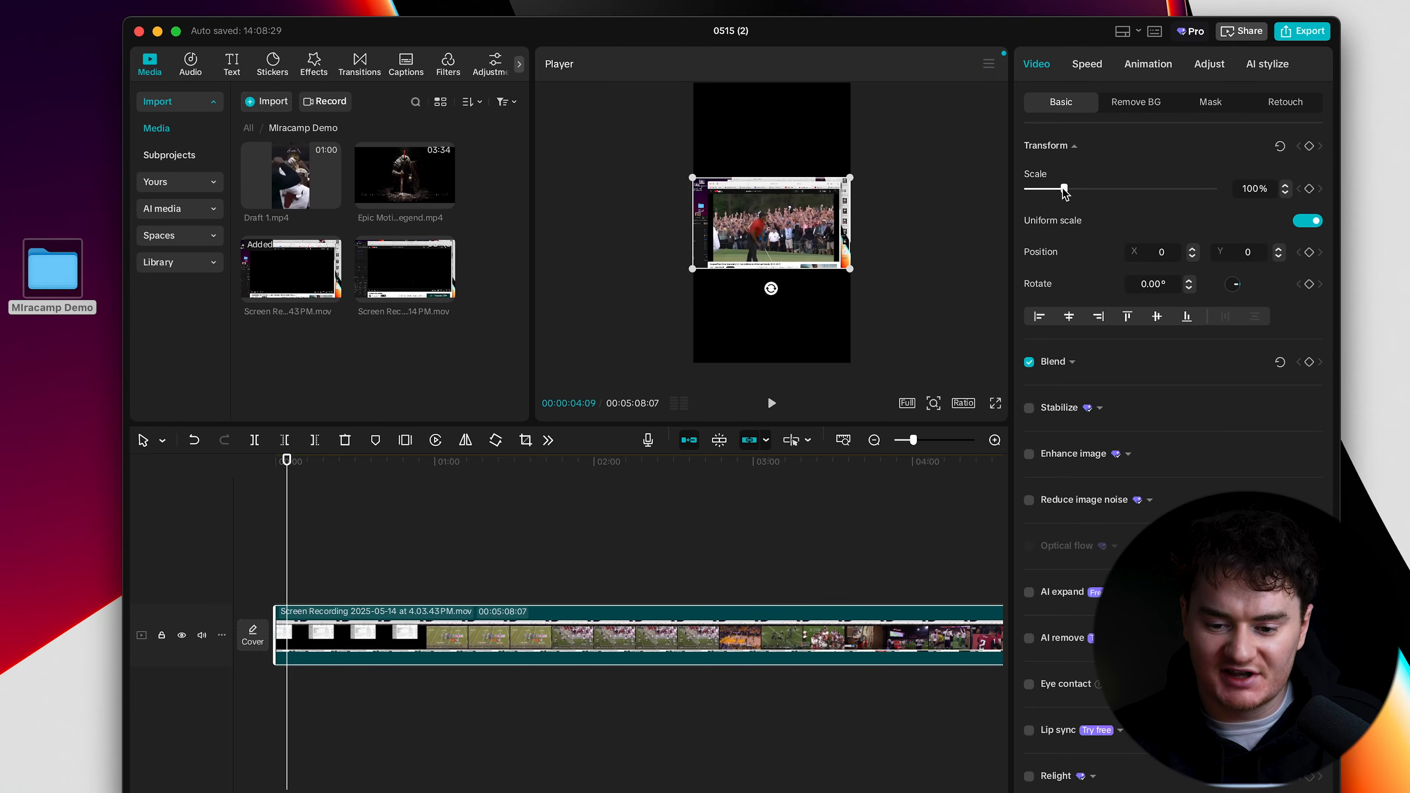
pyautogui.moveTo(1065, 190); pyautogui.dragTo(1147, 201)
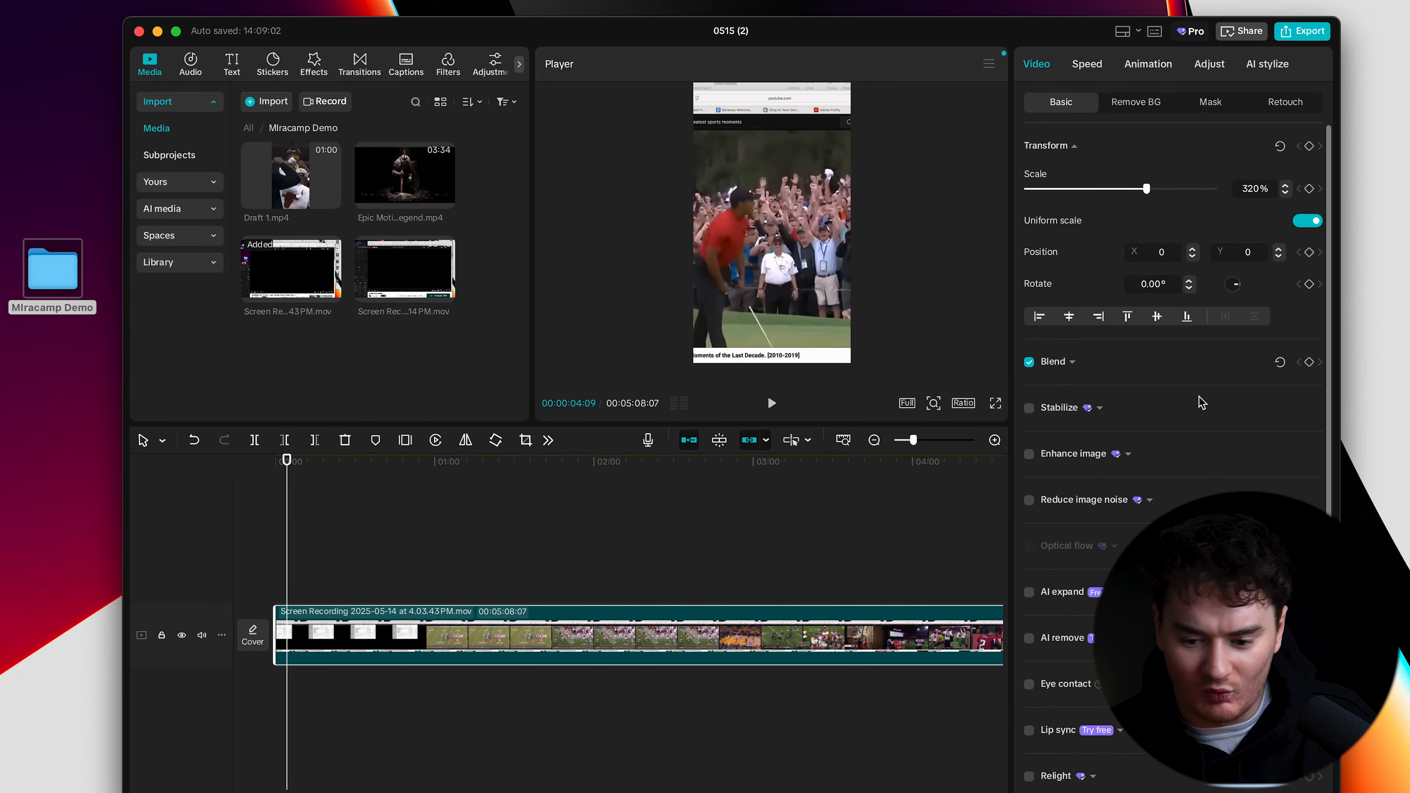
pyautogui.moveTo(1147, 191); pyautogui.dragTo(1178, 192)
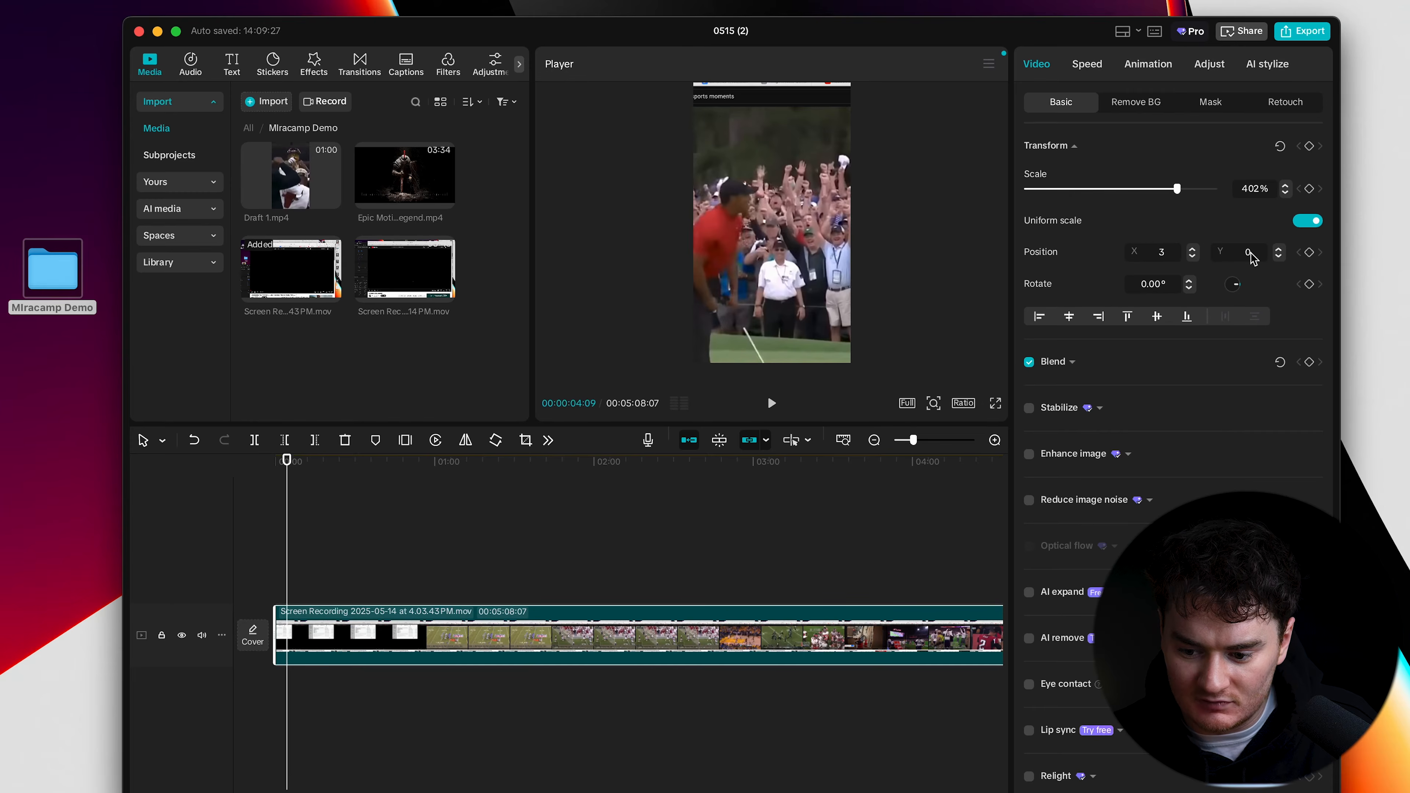
# Step: Shift the clip vertically by trying Y positions 100 and 150, settling on 200
pyautogui.write('100')
pyautogui.press('Return')
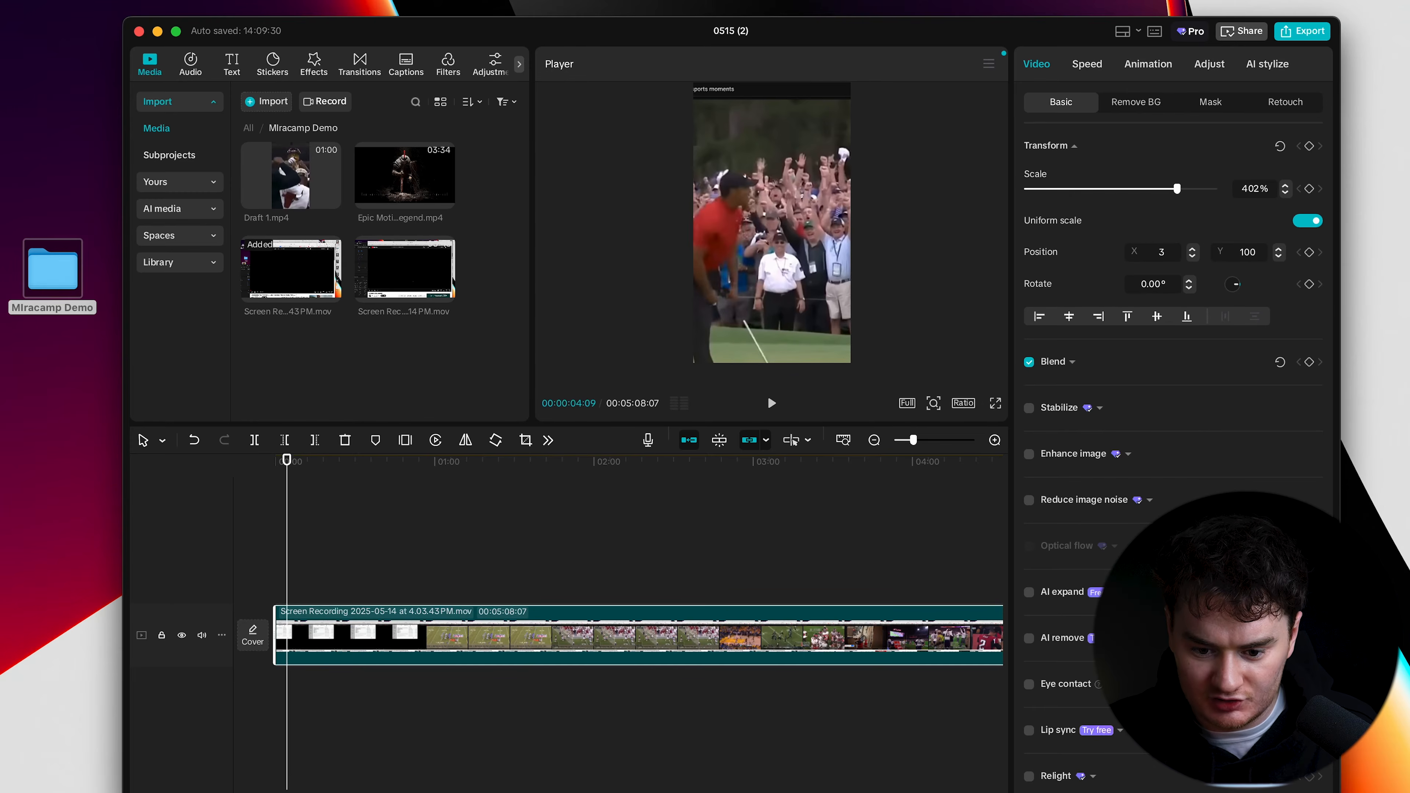
pyautogui.doubleClick(1248, 251)
pyautogui.write('150')
pyautogui.press('Return')
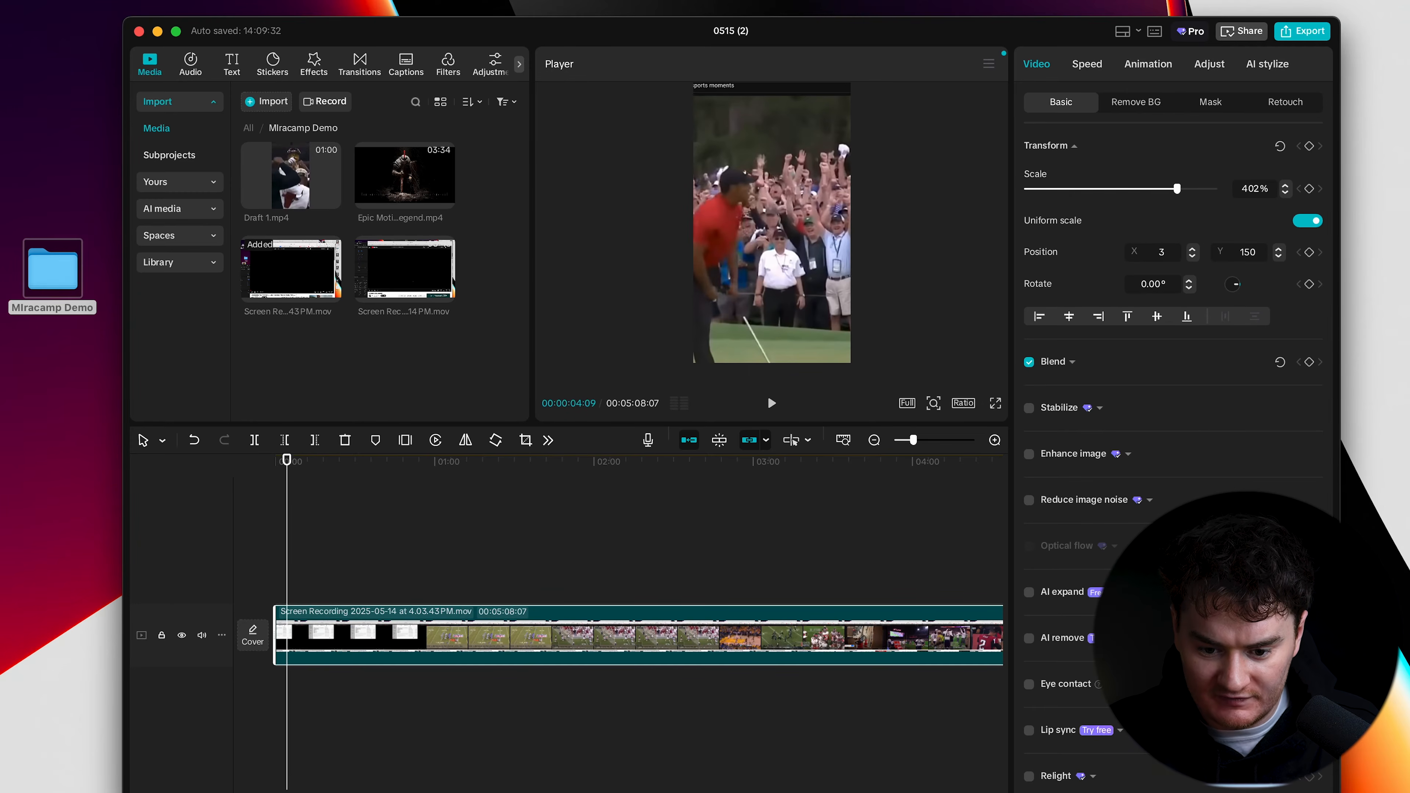
pyautogui.doubleClick(1247, 251)
pyautogui.write('200')
pyautogui.press('Return')
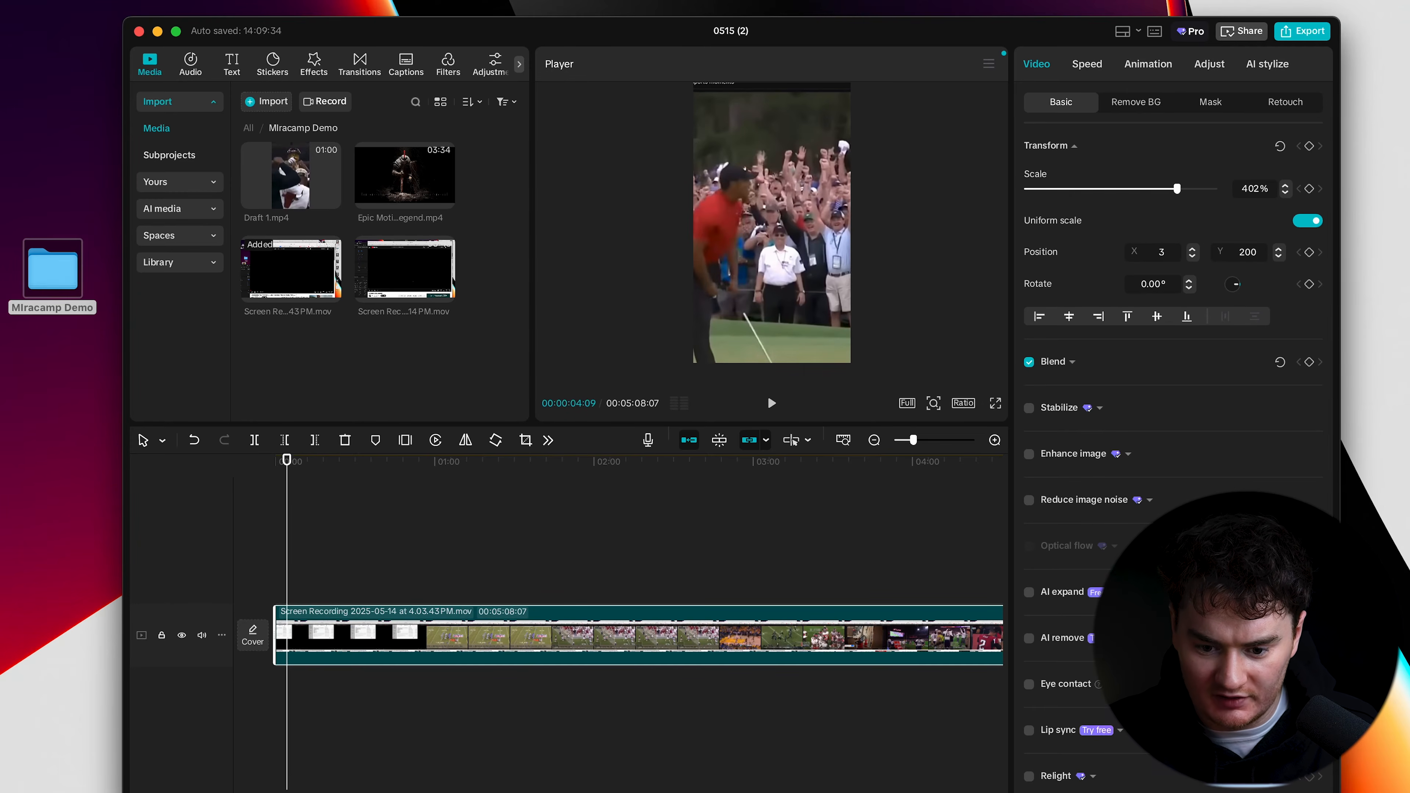
# Step: Reposition the clip to X 0, Y 246 and increase its scale to 431%
pyautogui.moveTo(823, 237); pyautogui.dragTo(771, 219)
pyautogui.moveTo(1177, 189); pyautogui.dragTo(1184, 189)
pyautogui.moveTo(1185, 190); pyautogui.dragTo(1188, 189)
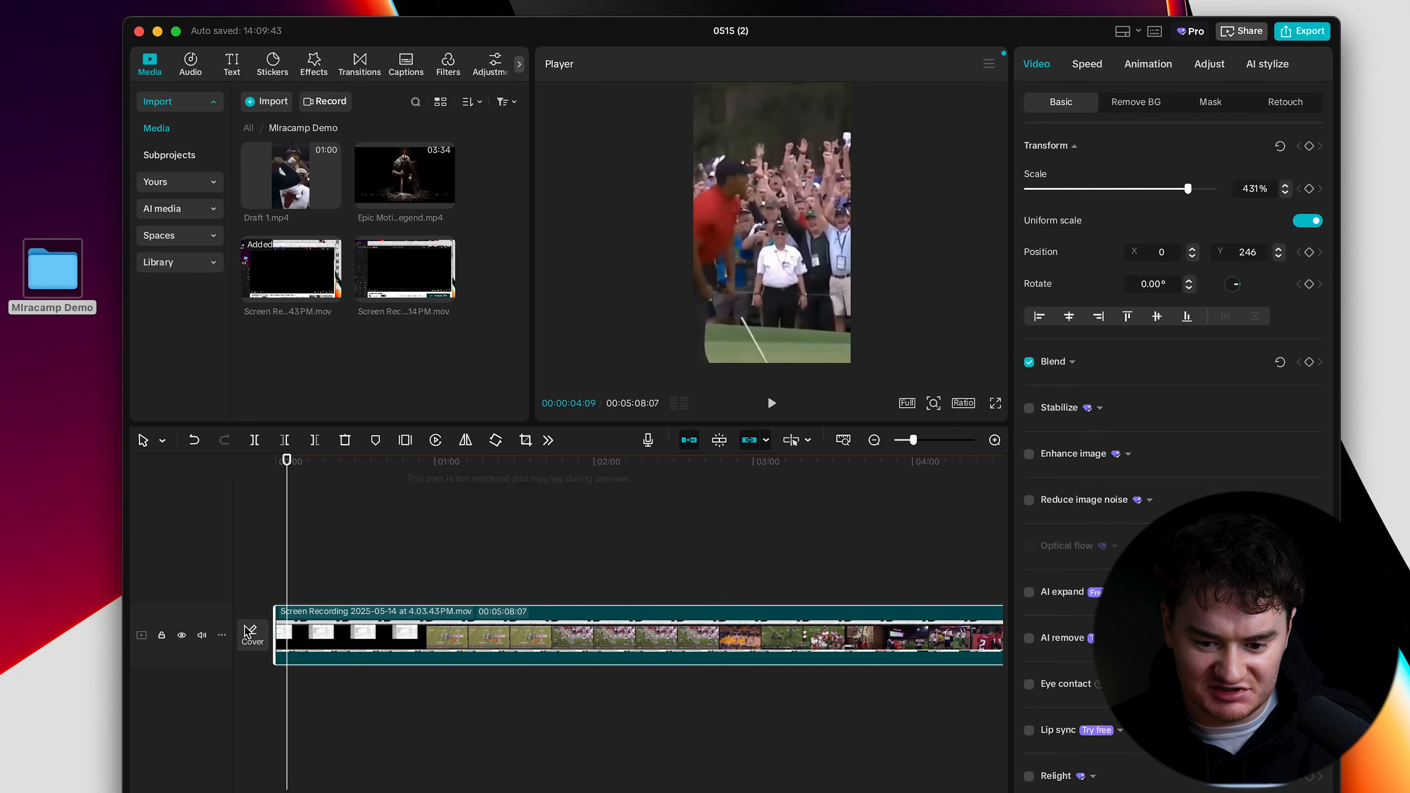
# Step: Play the reframed clip from the start and scrub through its full length to check the framing
pyautogui.moveTo(287, 469); pyautogui.dragTo(228, 458)
pyautogui.press('space')
pyautogui.press('space')
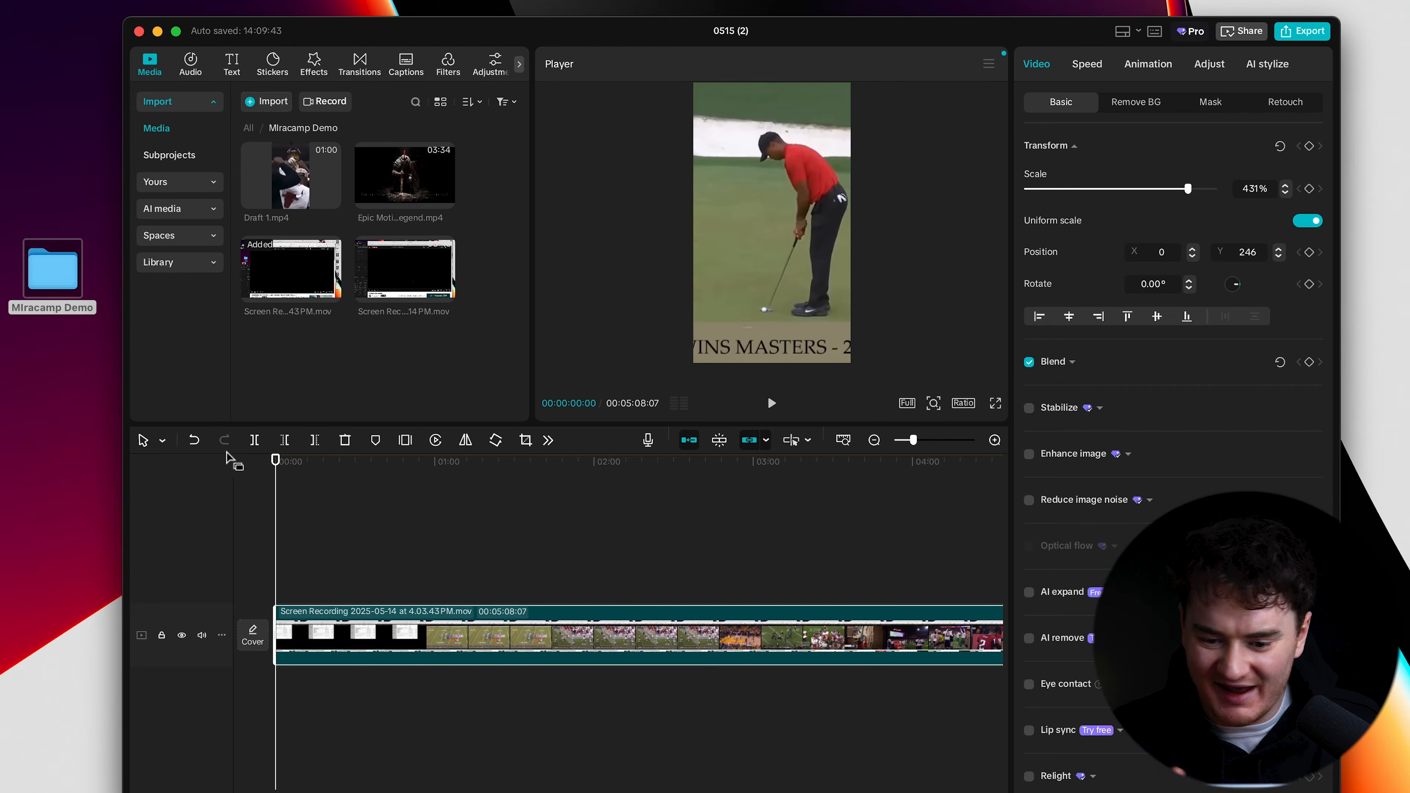
pyautogui.press('space')
pyautogui.press('super+minus')
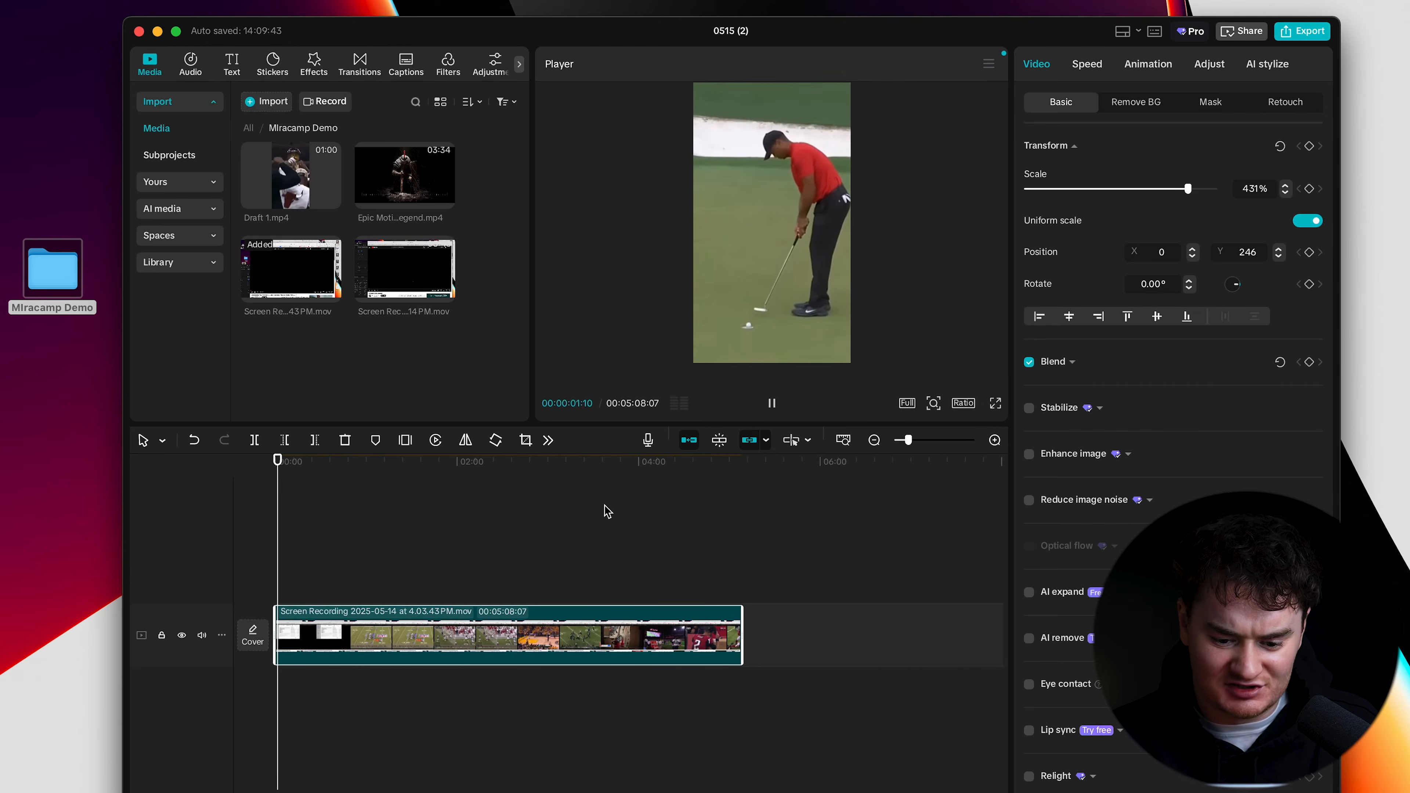
pyautogui.click(725, 469)
pyautogui.moveTo(725, 475); pyautogui.dragTo(239, 469)
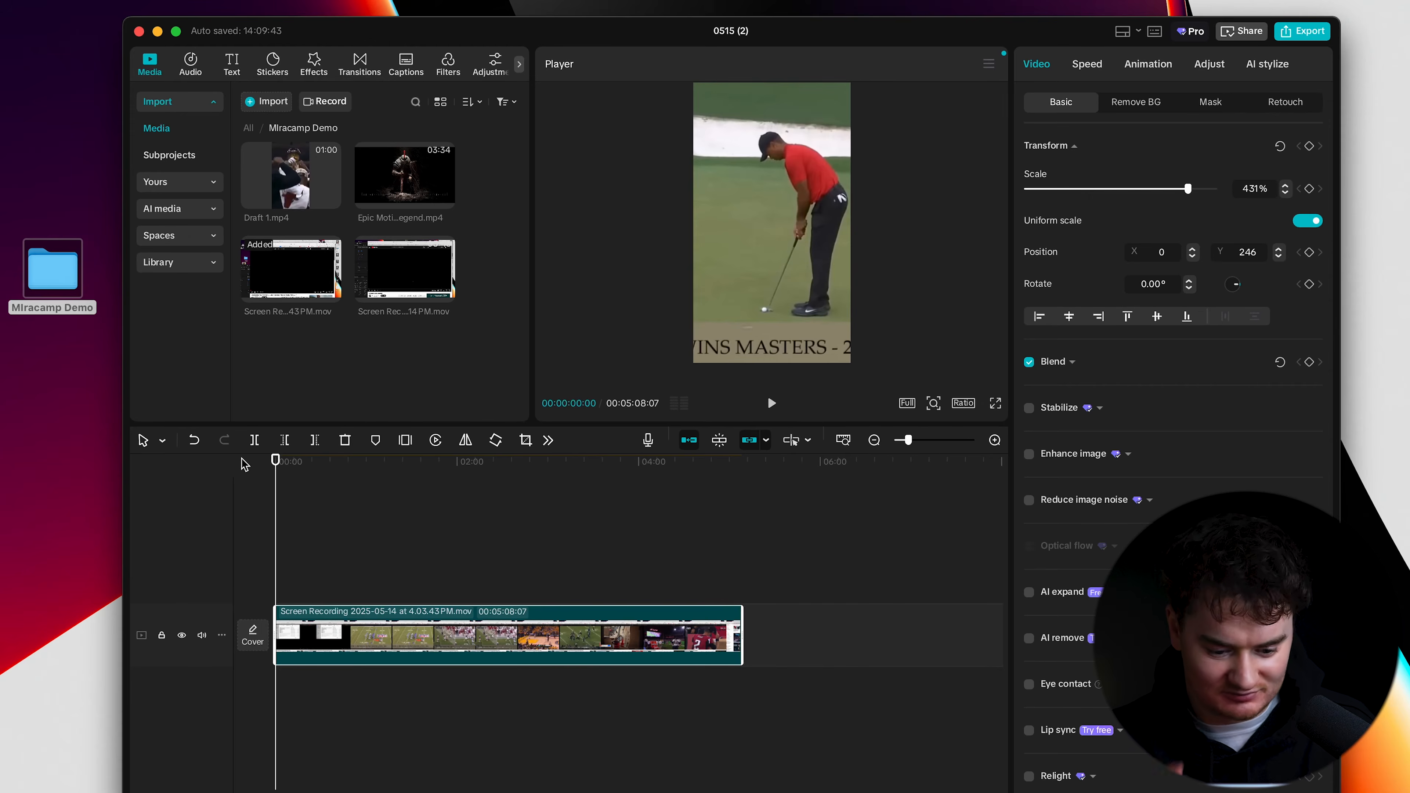
pyautogui.press('super+equal')
pyautogui.press('super+equal')
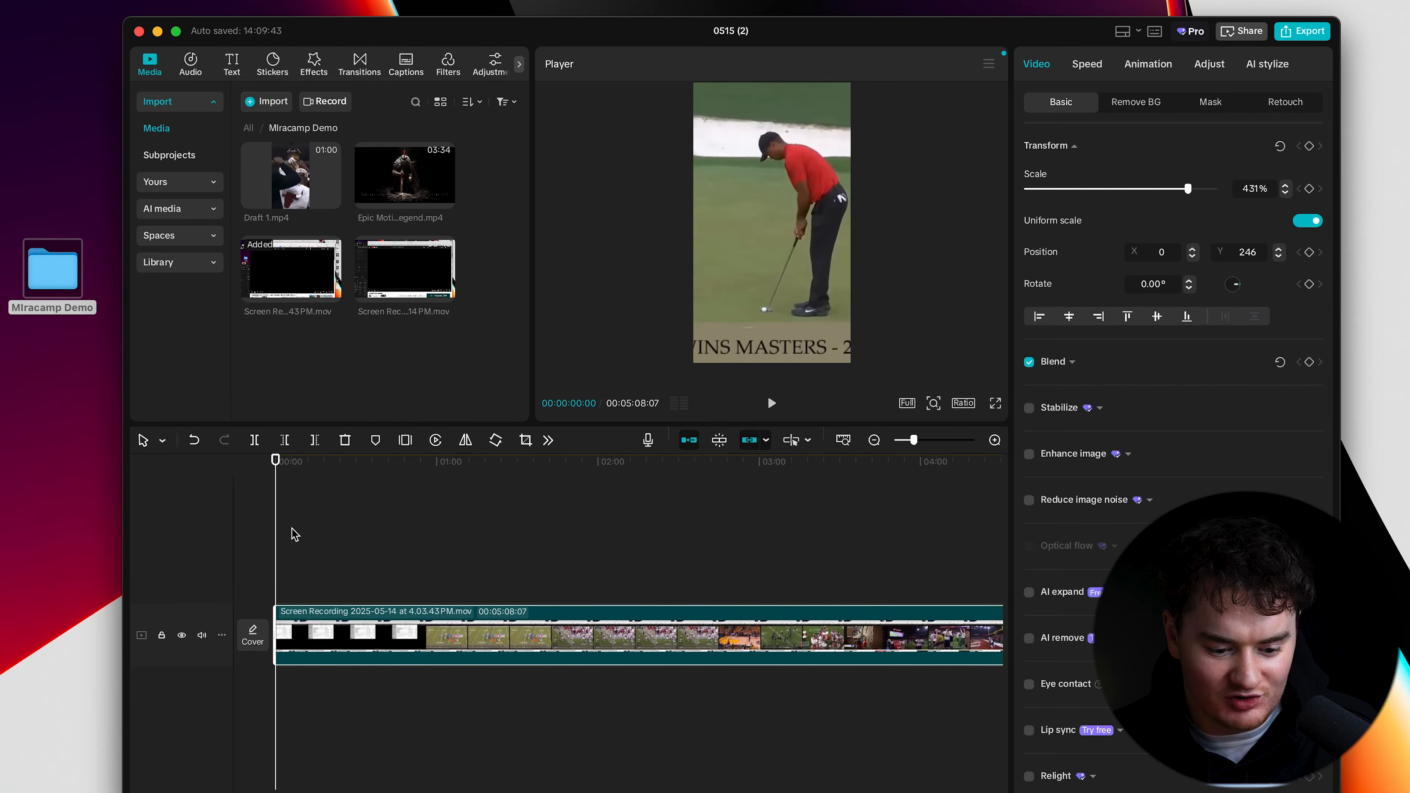
# Step: Play and scrub the opening golf footage to find where the putt begins
pyautogui.press('super+equal')
pyautogui.moveTo(274, 467); pyautogui.dragTo(306, 487)
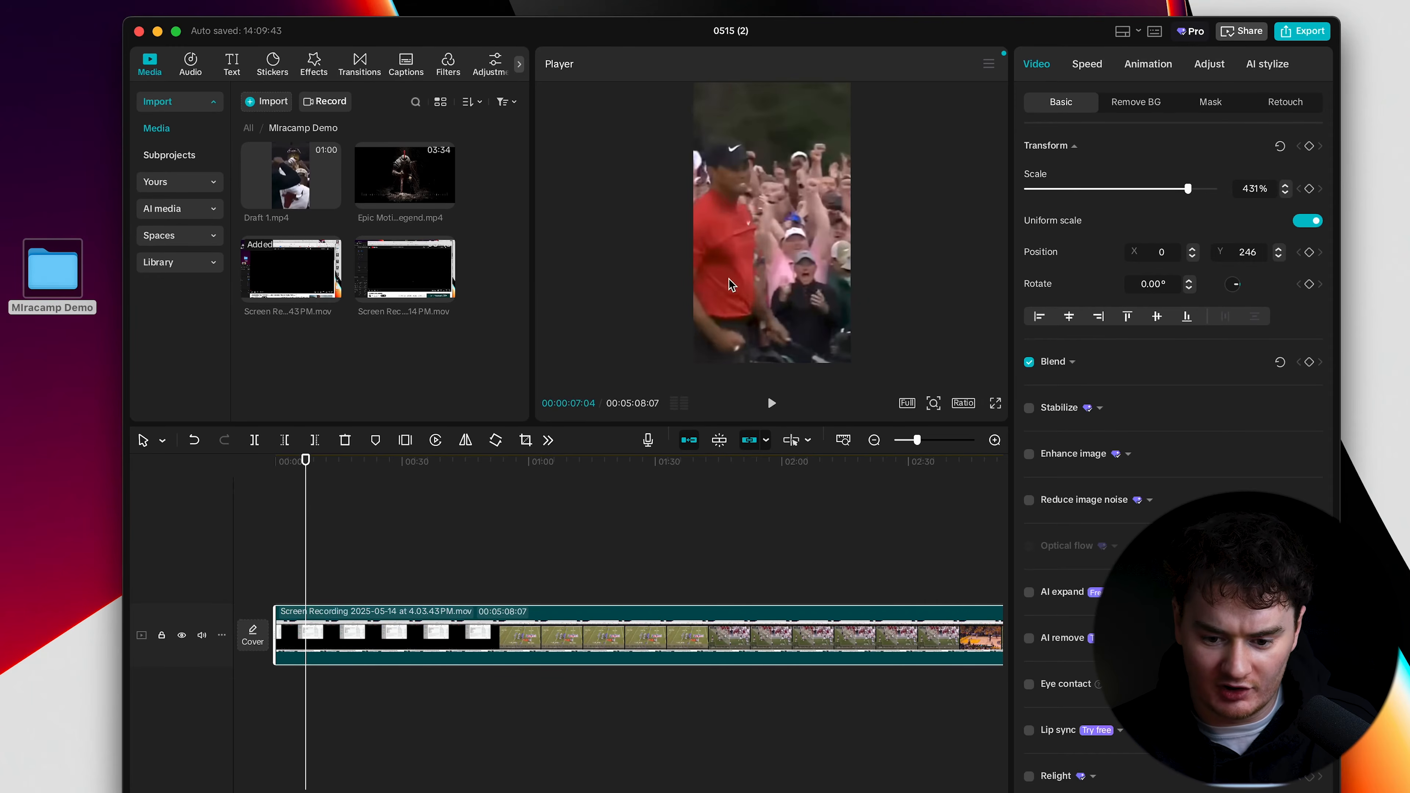
pyautogui.moveTo(305, 461); pyautogui.dragTo(290, 462)
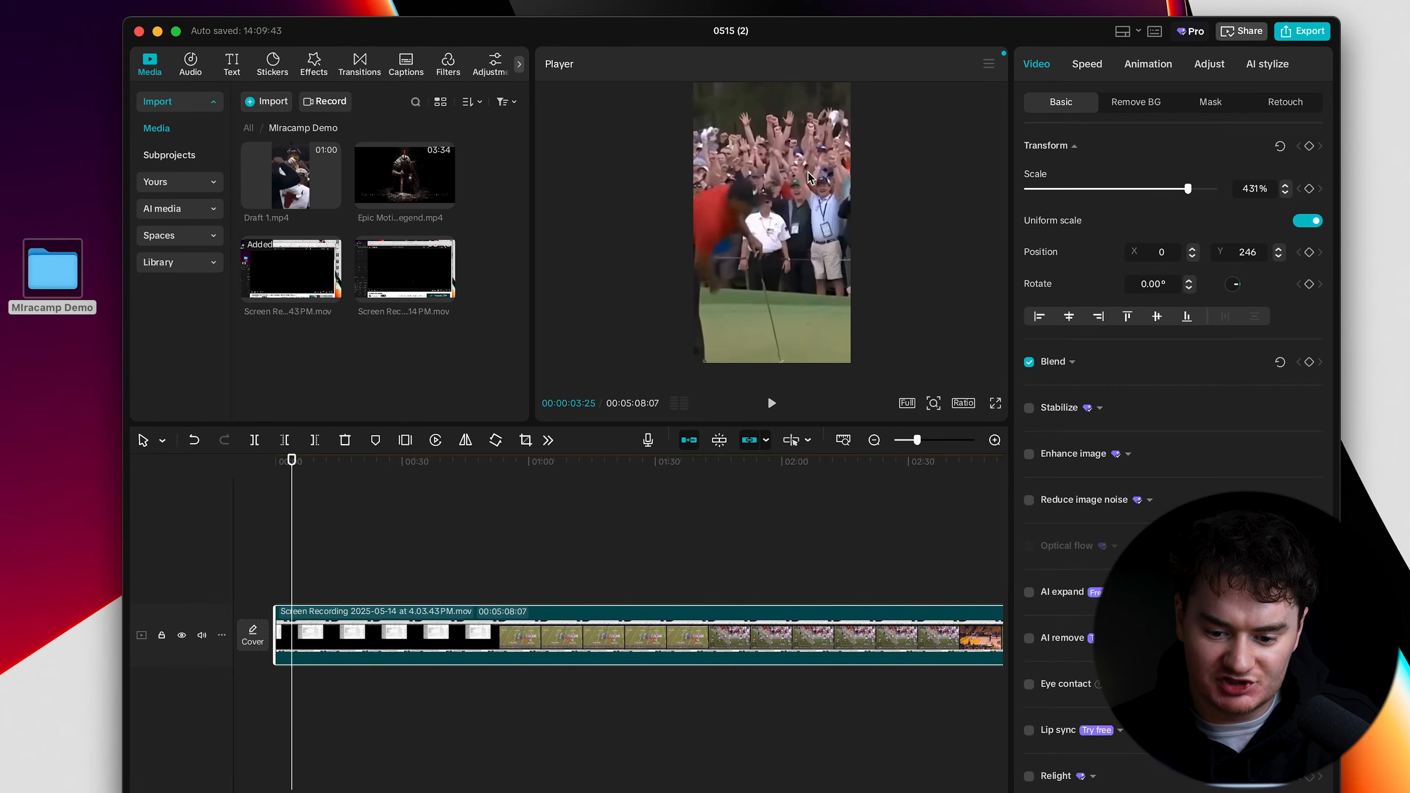
pyautogui.press('space')
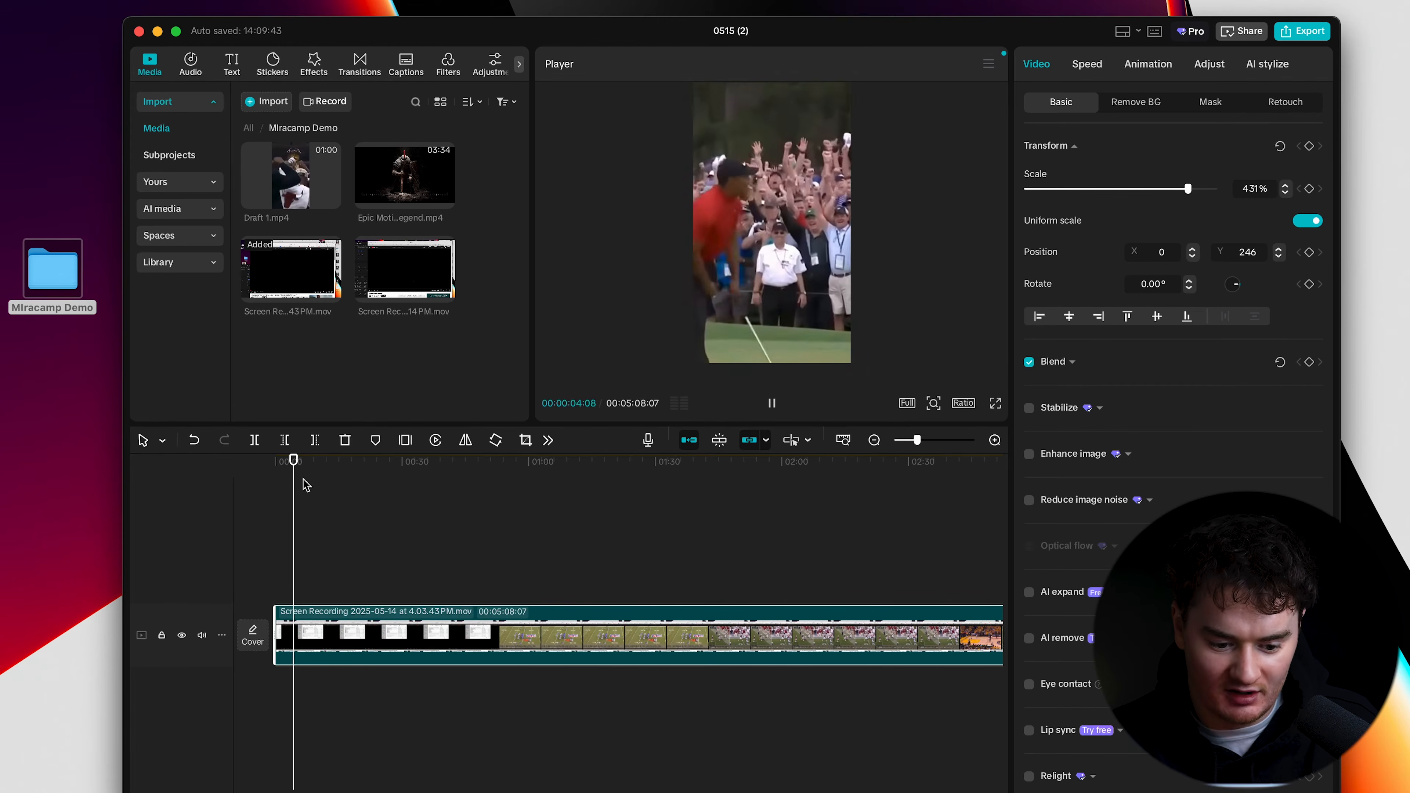
pyautogui.moveTo(294, 462); pyautogui.dragTo(252, 469)
pyautogui.press('super+equal')
pyautogui.press('space')
pyautogui.press('space')
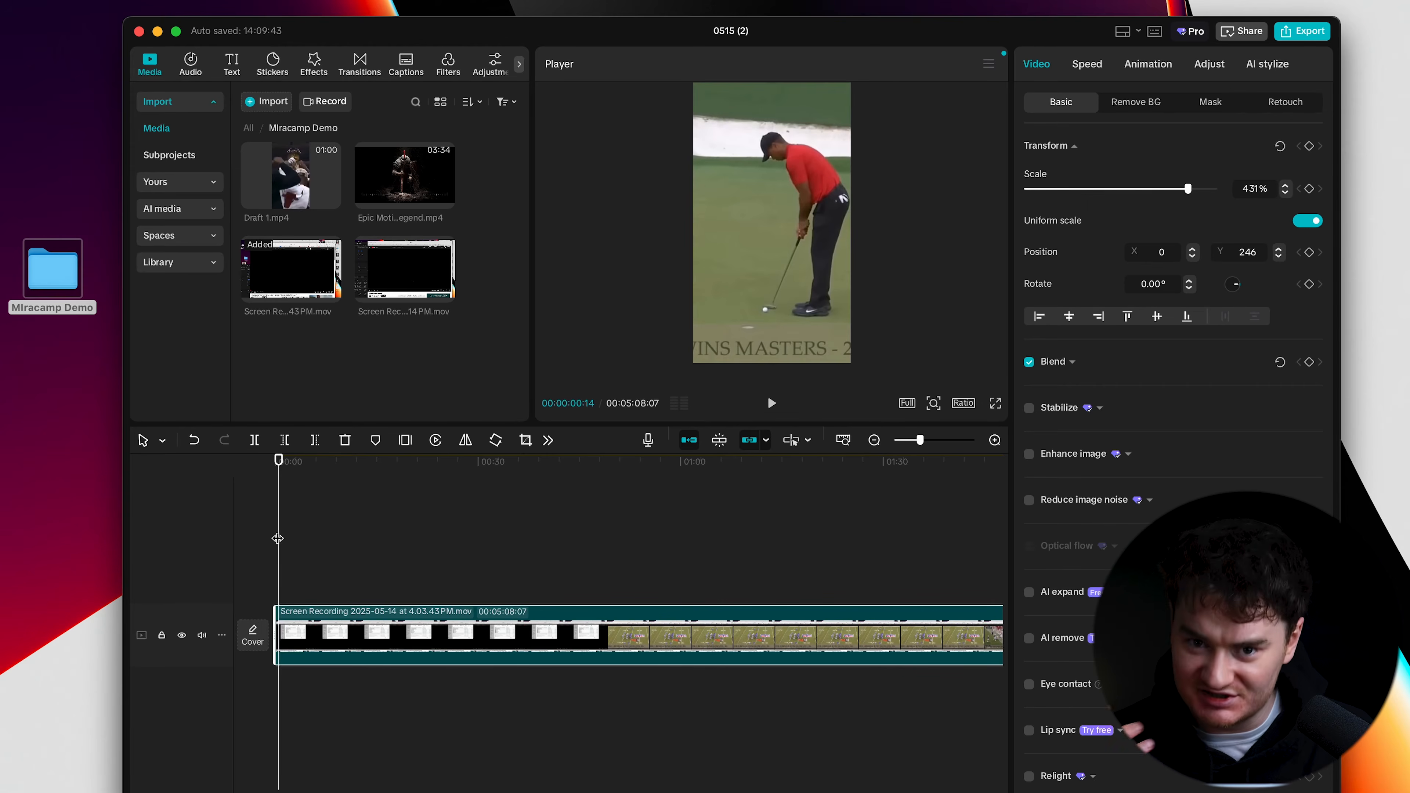
# Step: Split the screen recording clip at 00:00:01:06, just before the golfer strikes the putt
pyautogui.moveTo(280, 465)
pyautogui.mouseDown()
pyautogui.moveTo(317, 463)
pyautogui.moveTo(293, 462)
pyautogui.mouseUp()
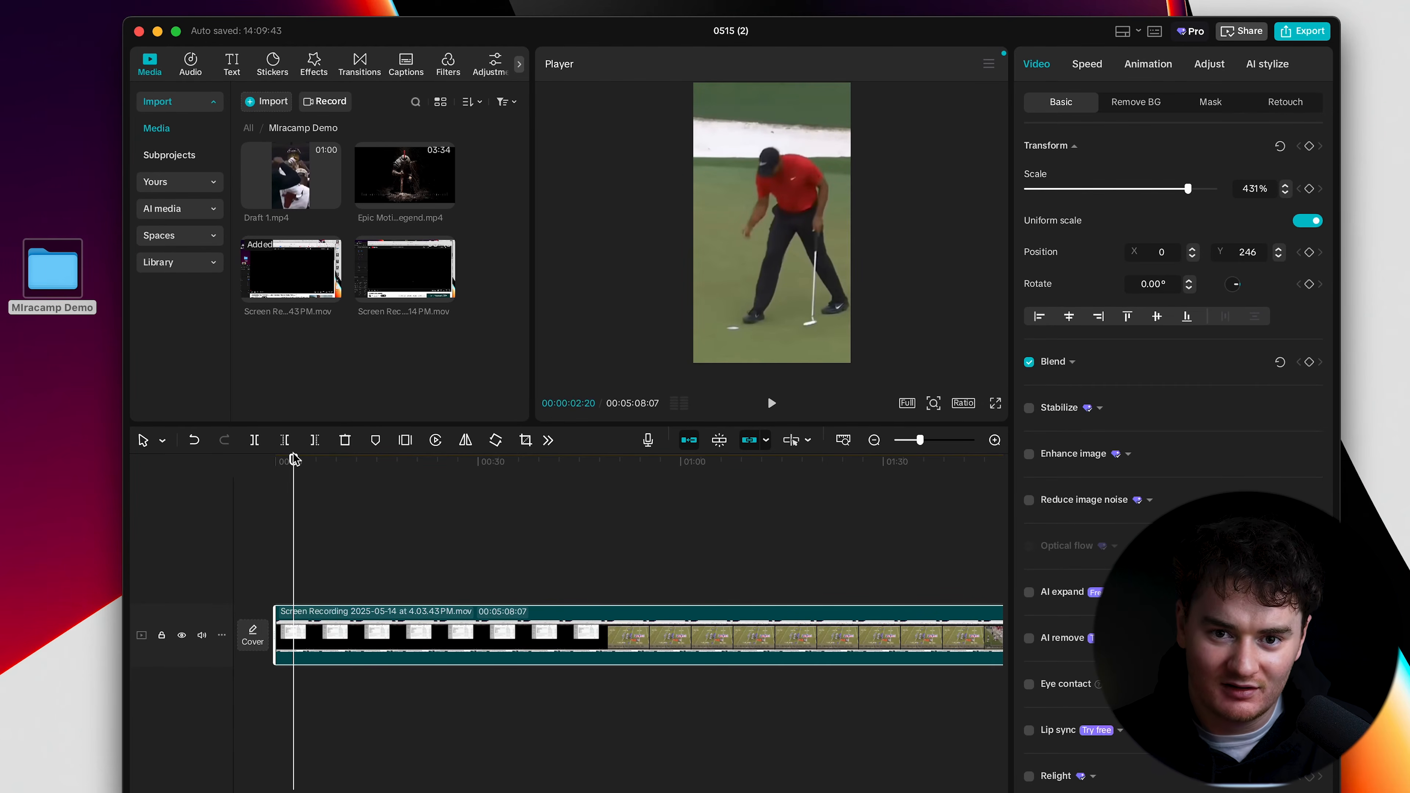
pyautogui.press('super+equal')
pyautogui.moveTo(293, 466)
pyautogui.mouseDown()
pyautogui.moveTo(275, 465)
pyautogui.moveTo(286, 467)
pyautogui.mouseUp()
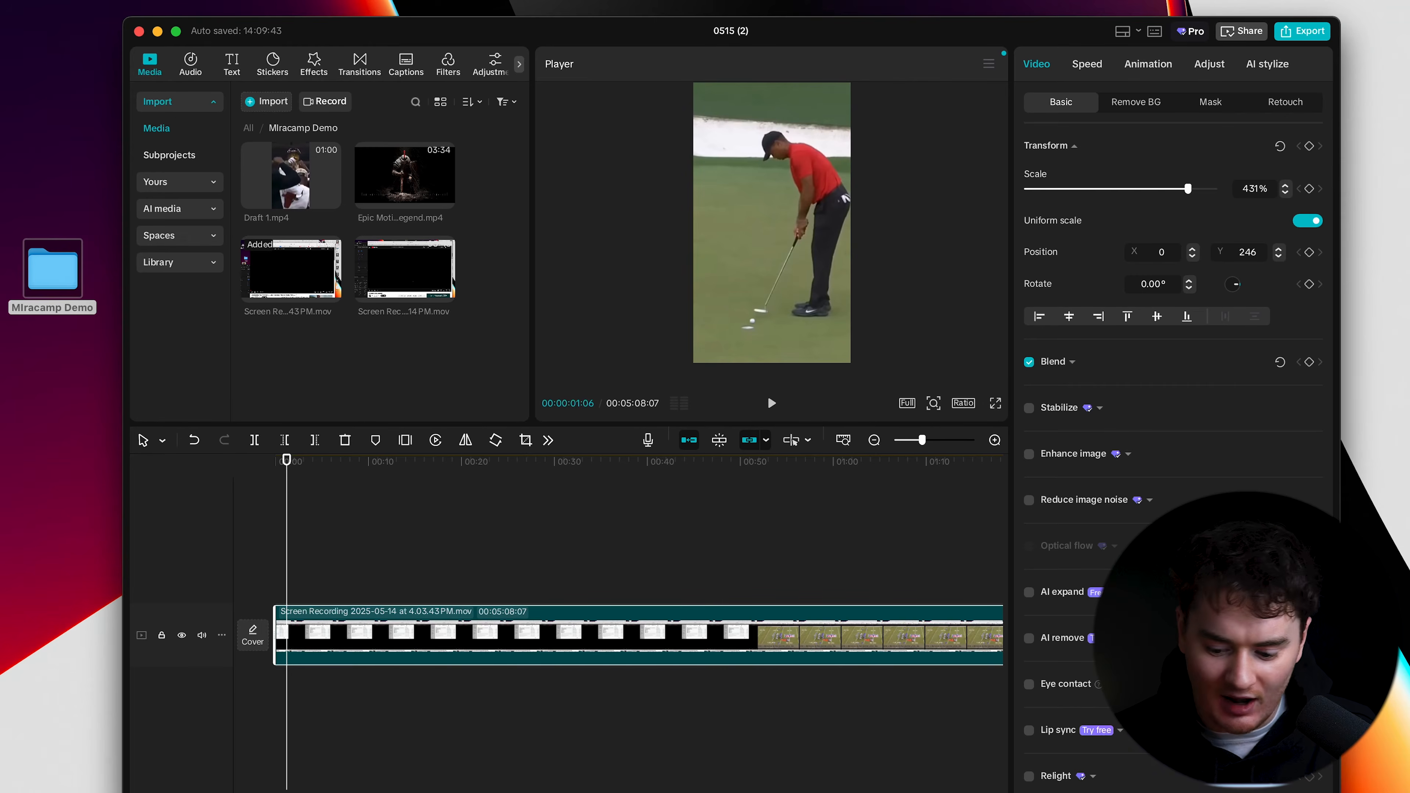
pyautogui.click(259, 445)
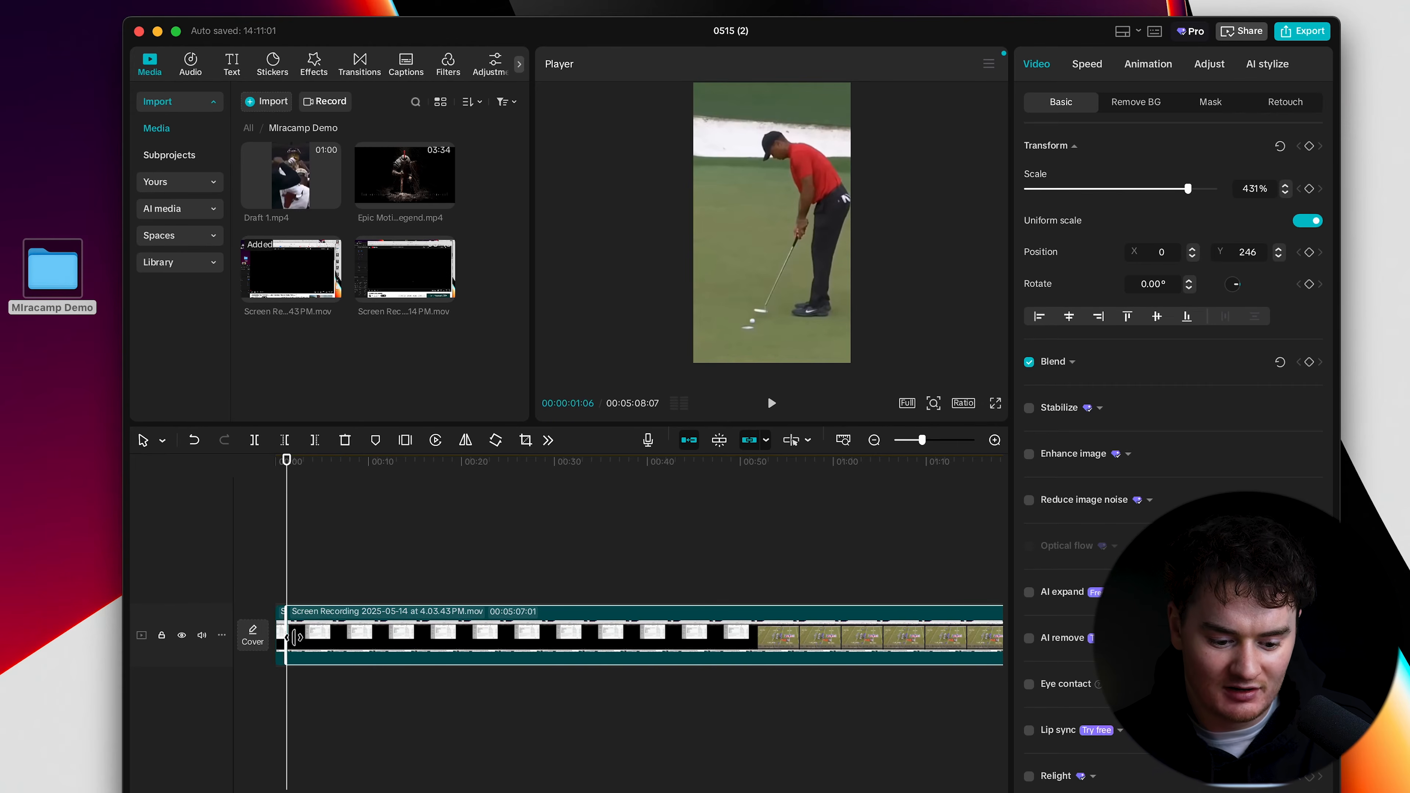
# Step: Delete the short opening segment that precedes the new cut
pyautogui.click(280, 644)
pyautogui.scroll(5, 281, 646)
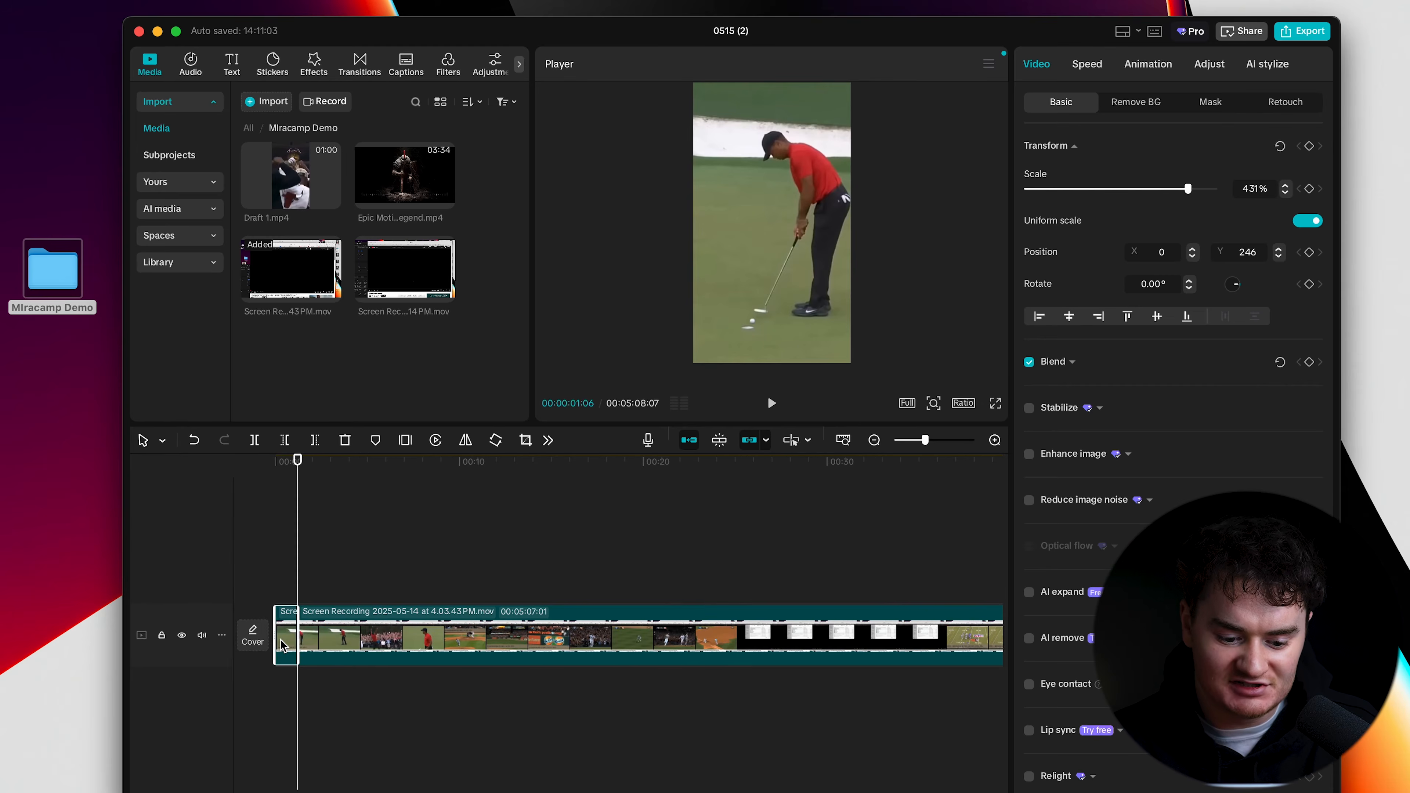
pyautogui.click(332, 640)
pyautogui.scroll(-1, 328, 617)
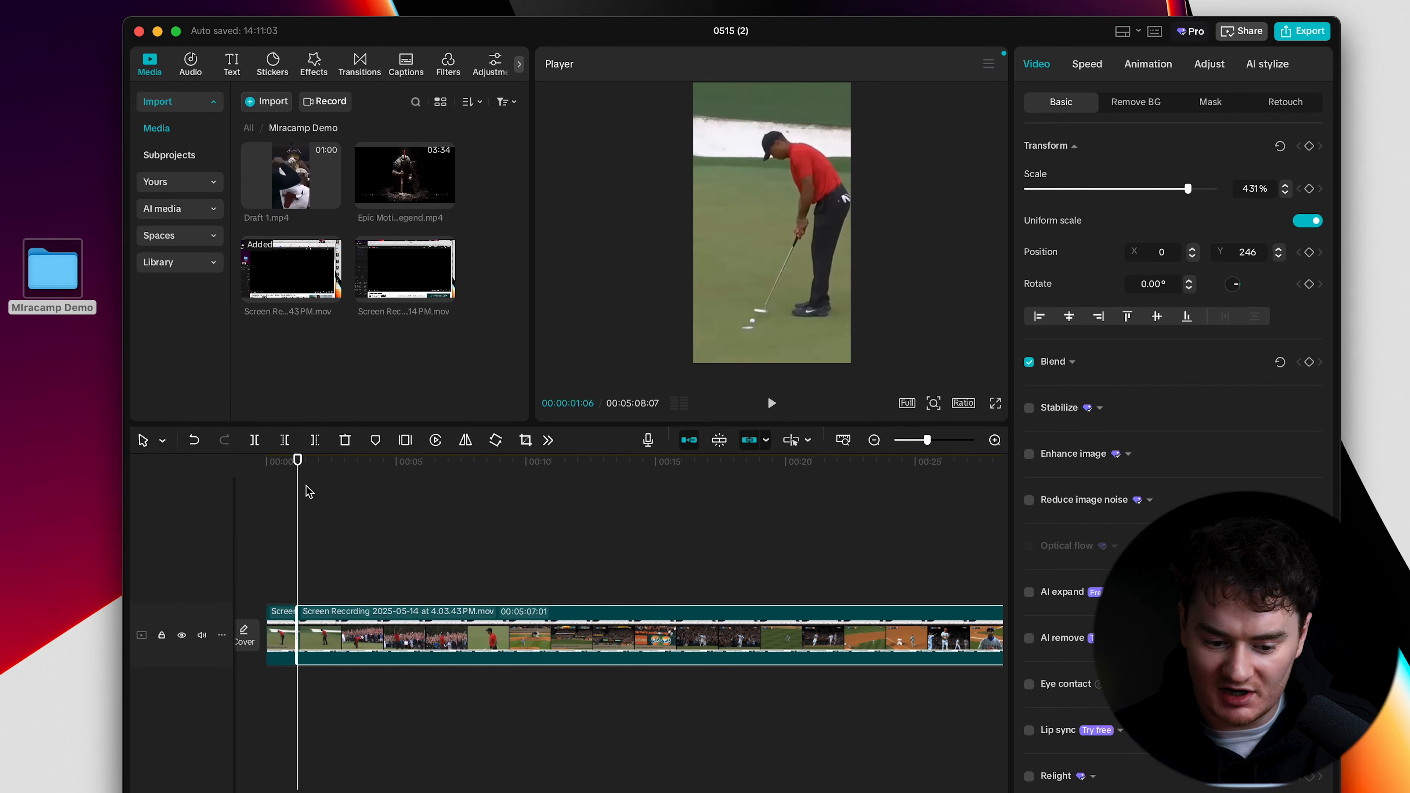
pyautogui.click(281, 636)
pyautogui.click(292, 467)
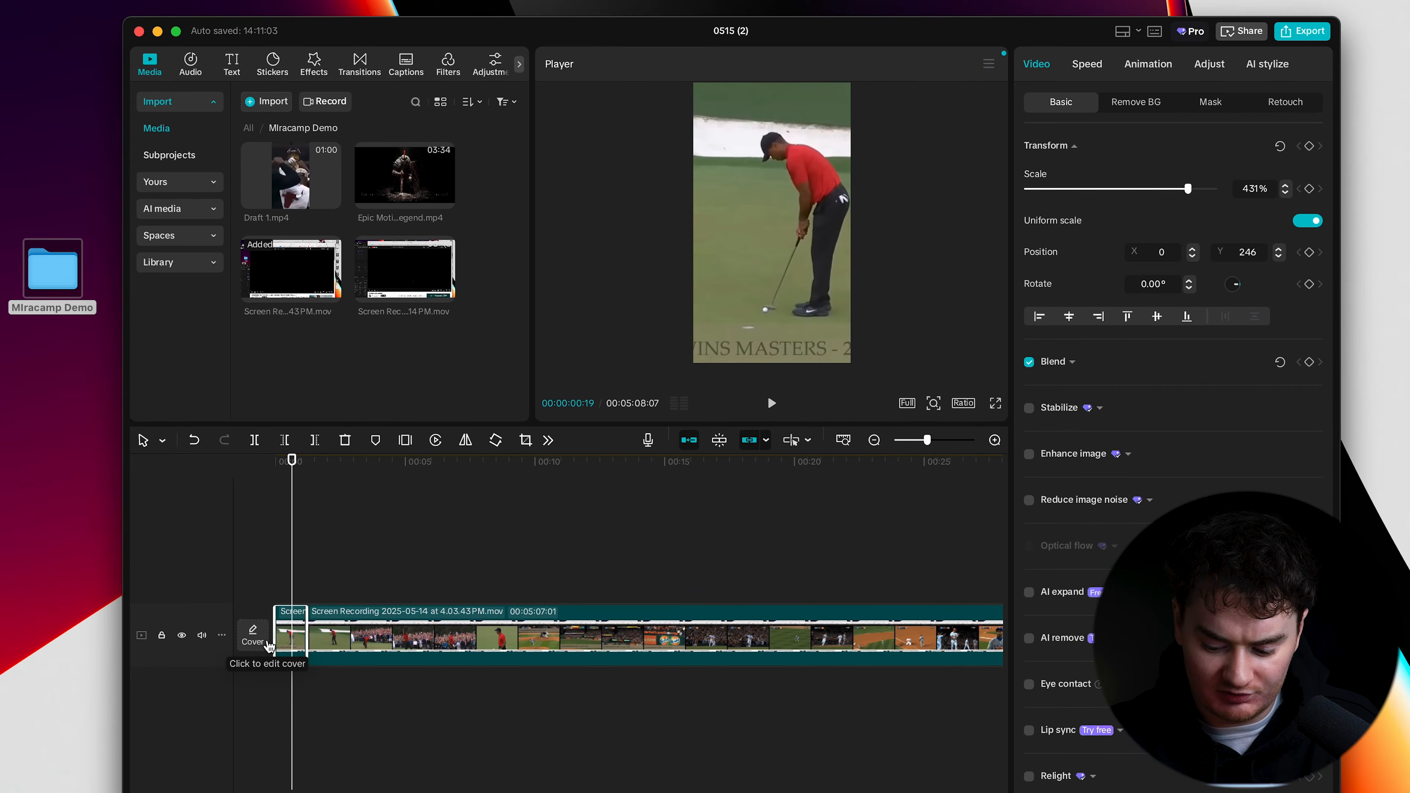
pyautogui.press('Delete')
# Step: Review the golf footage from the start and split it at 00:00:04:22 to end the first highlight during the celebration
pyautogui.click(269, 469)
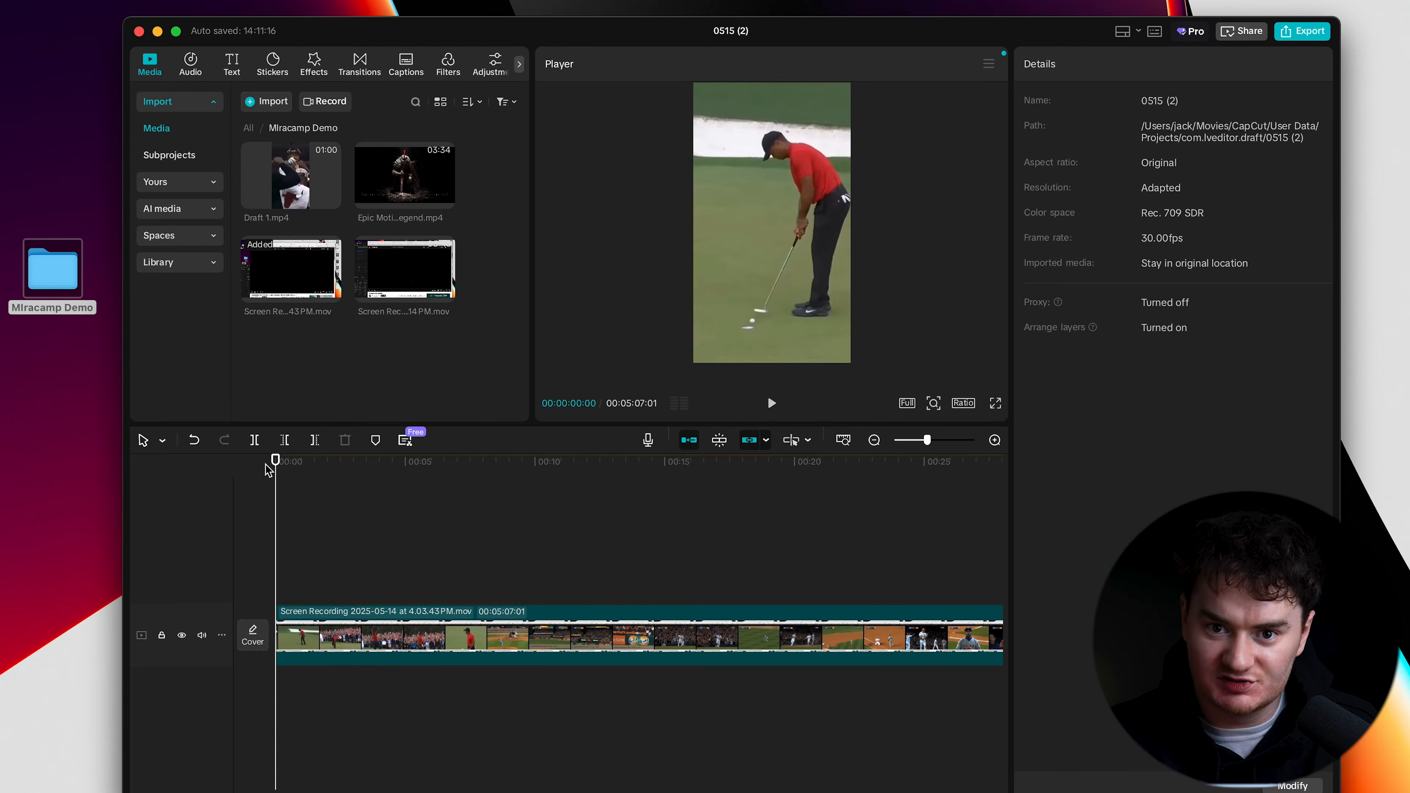
pyautogui.press('space')
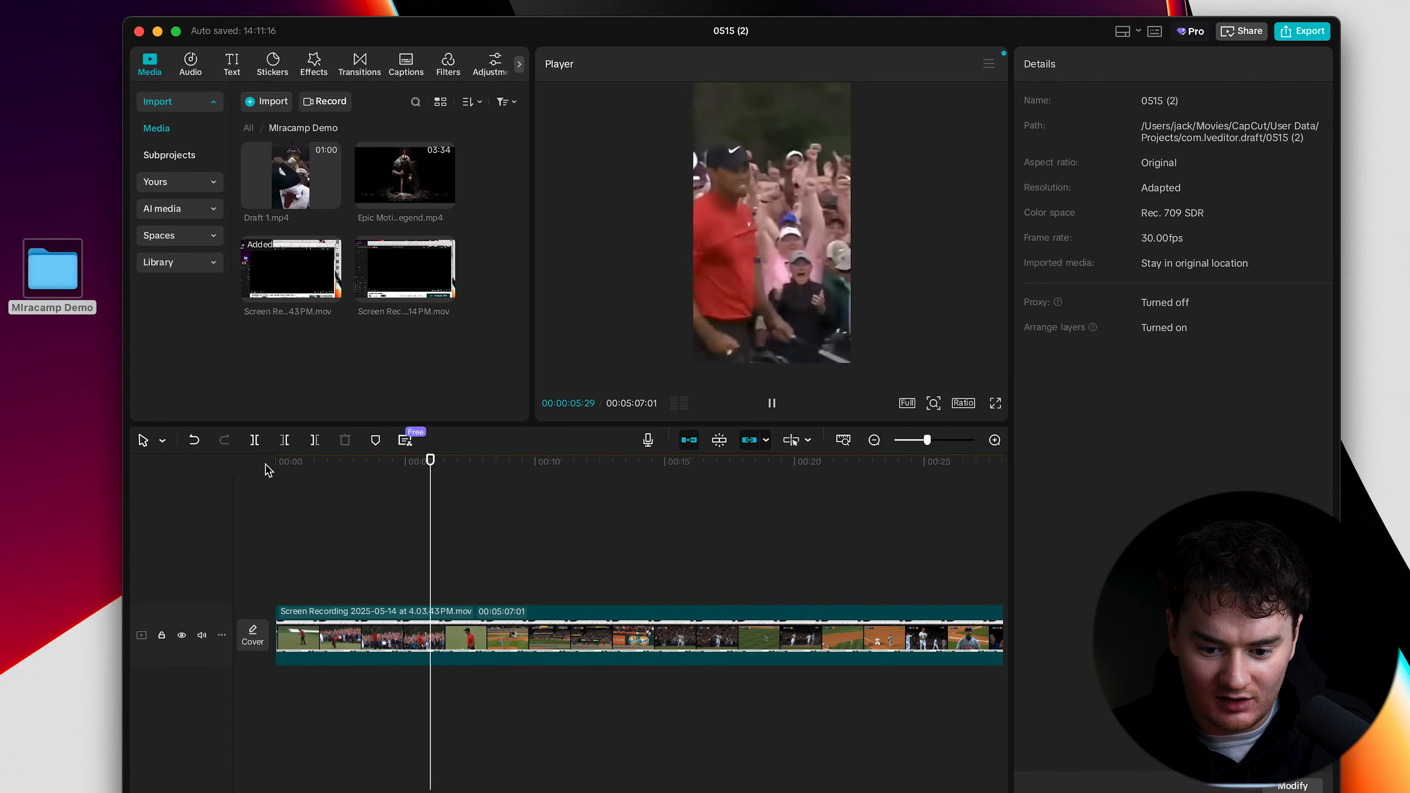
pyautogui.press('space')
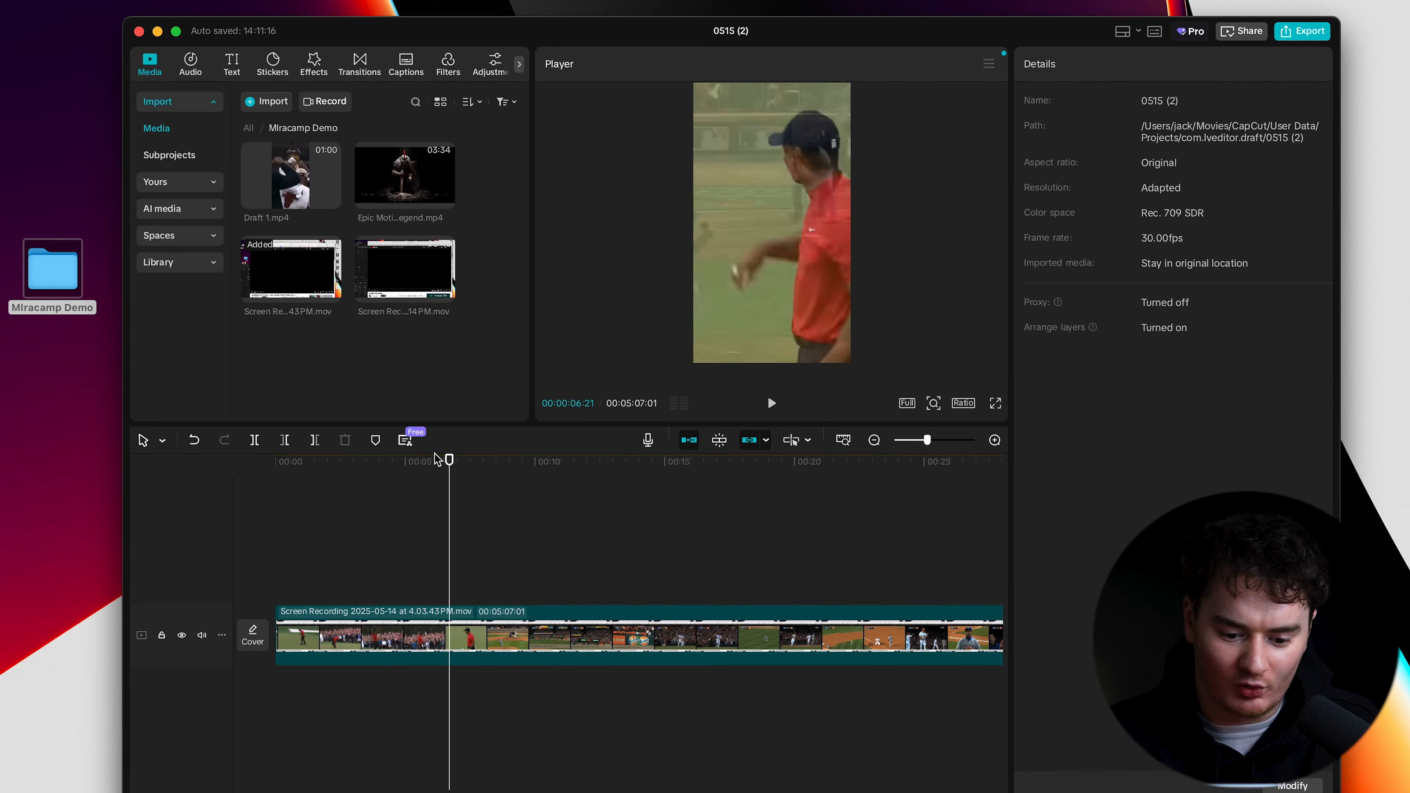
pyautogui.moveTo(419, 463)
pyautogui.mouseDown()
pyautogui.moveTo(378, 463)
pyautogui.moveTo(398, 476)
pyautogui.mouseUp()
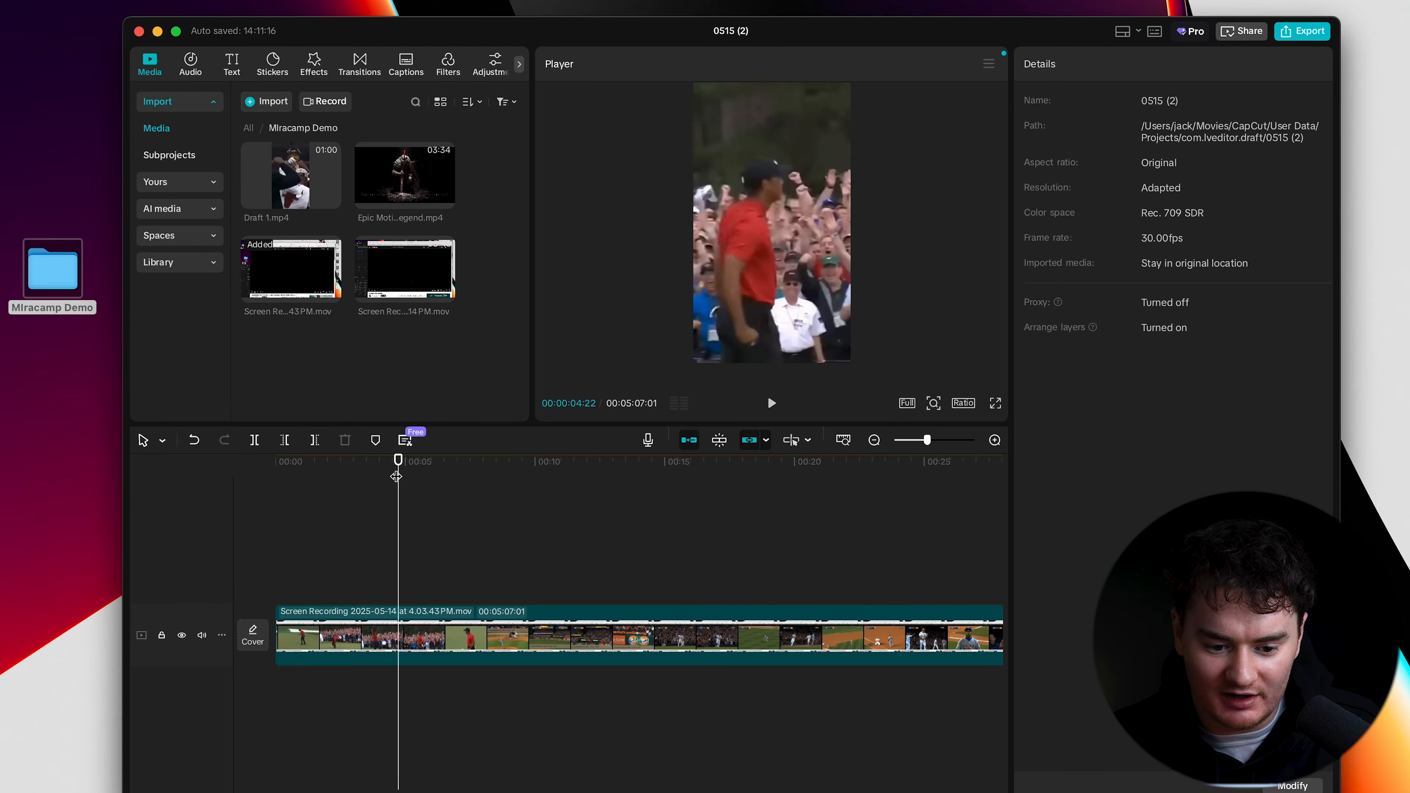
pyautogui.click(256, 441)
pyautogui.click(341, 631)
# Step: Try removing the leftover golf footage by splitting at 00:00:08:25 and deleting the middle segment, and undo both edits
pyautogui.moveTo(398, 477)
pyautogui.mouseDown()
pyautogui.moveTo(286, 478)
pyautogui.moveTo(387, 487)
pyautogui.mouseUp()
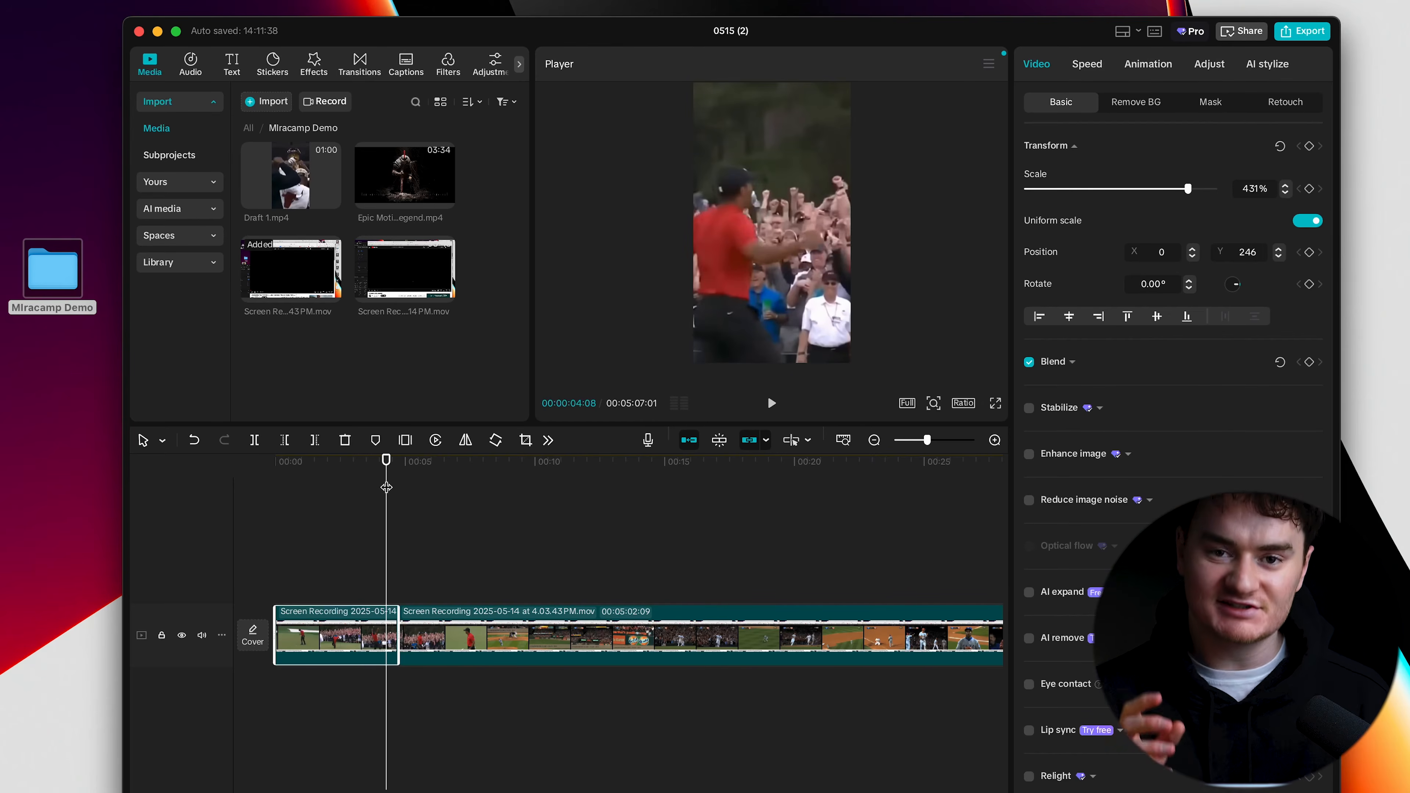
pyautogui.moveTo(392, 472); pyautogui.dragTo(504, 476)
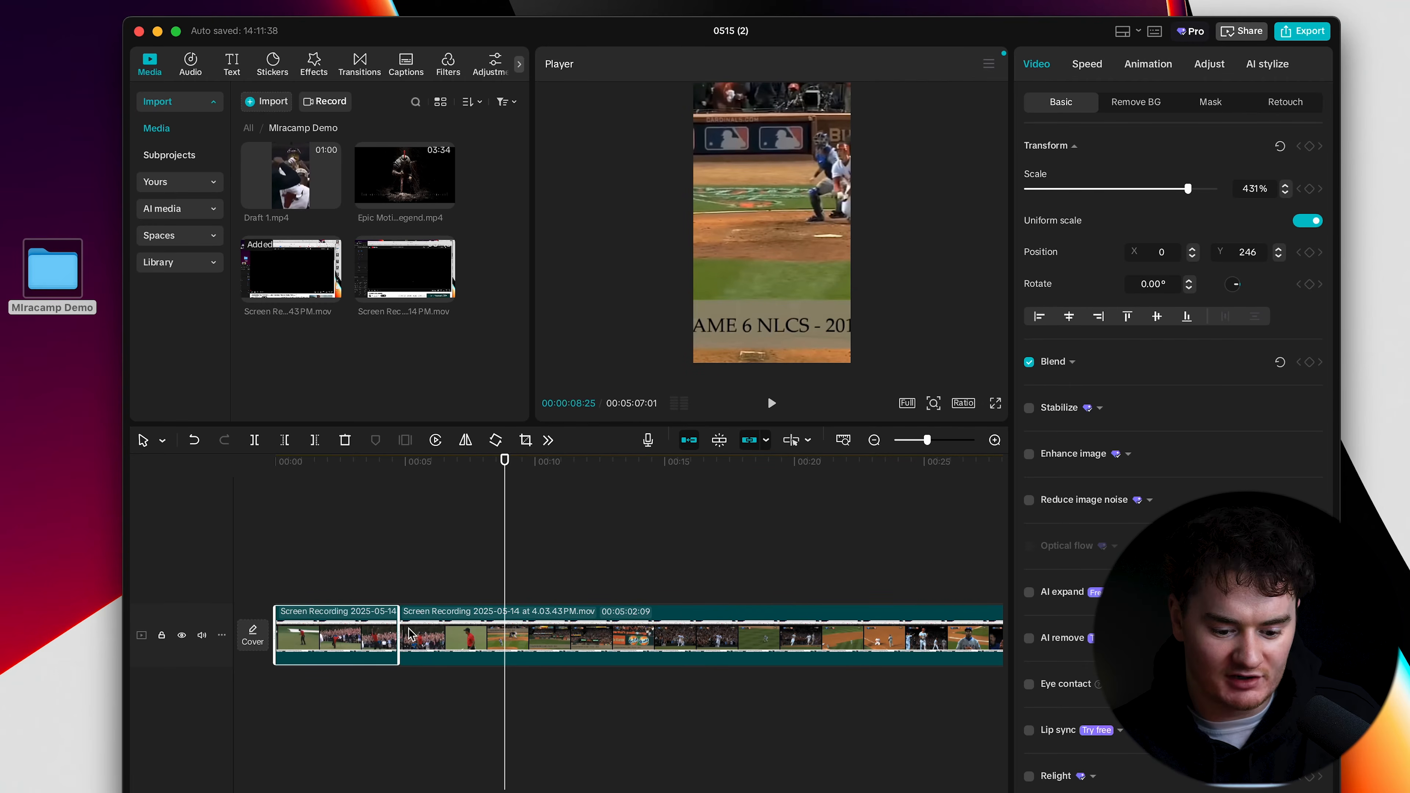
pyautogui.click(481, 643)
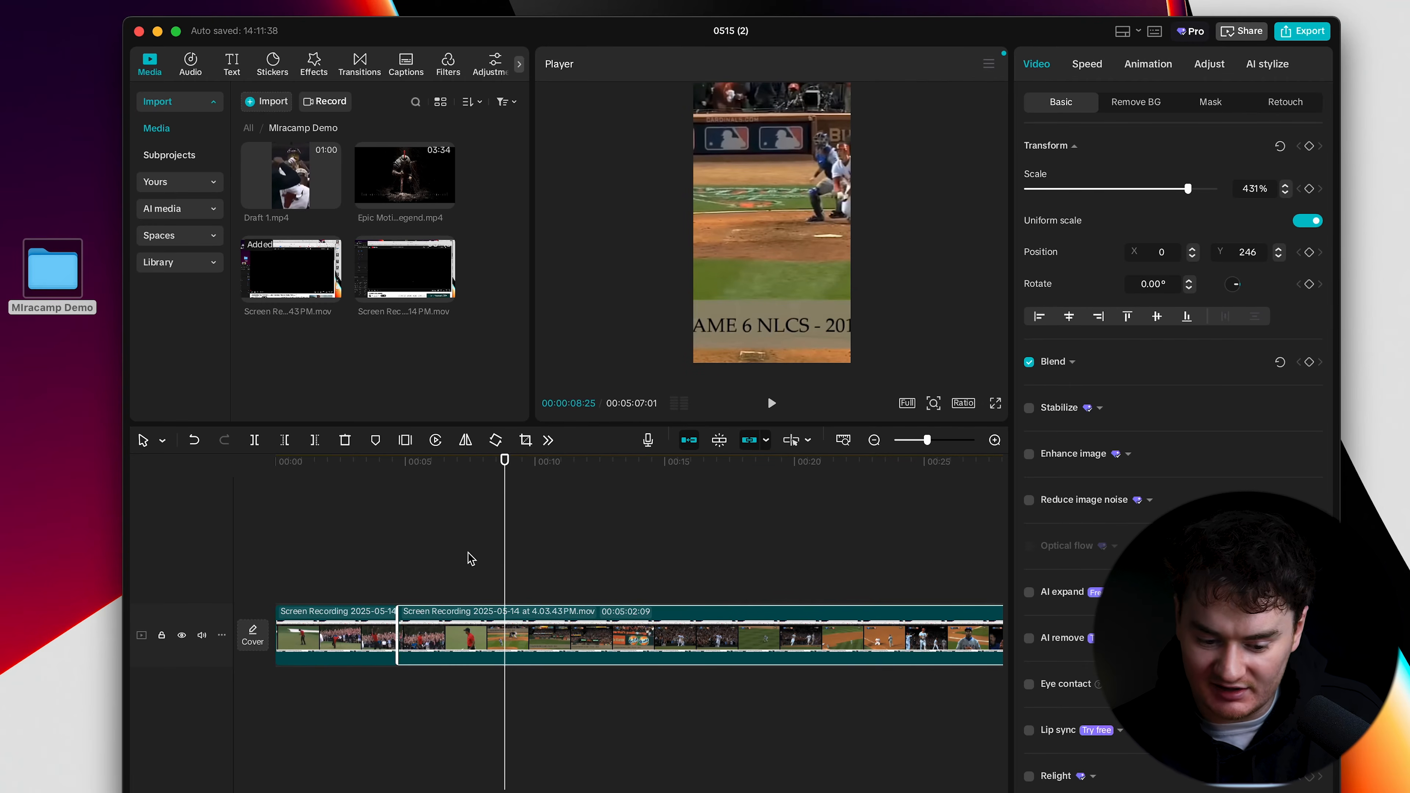
pyautogui.click(254, 440)
pyautogui.click(465, 650)
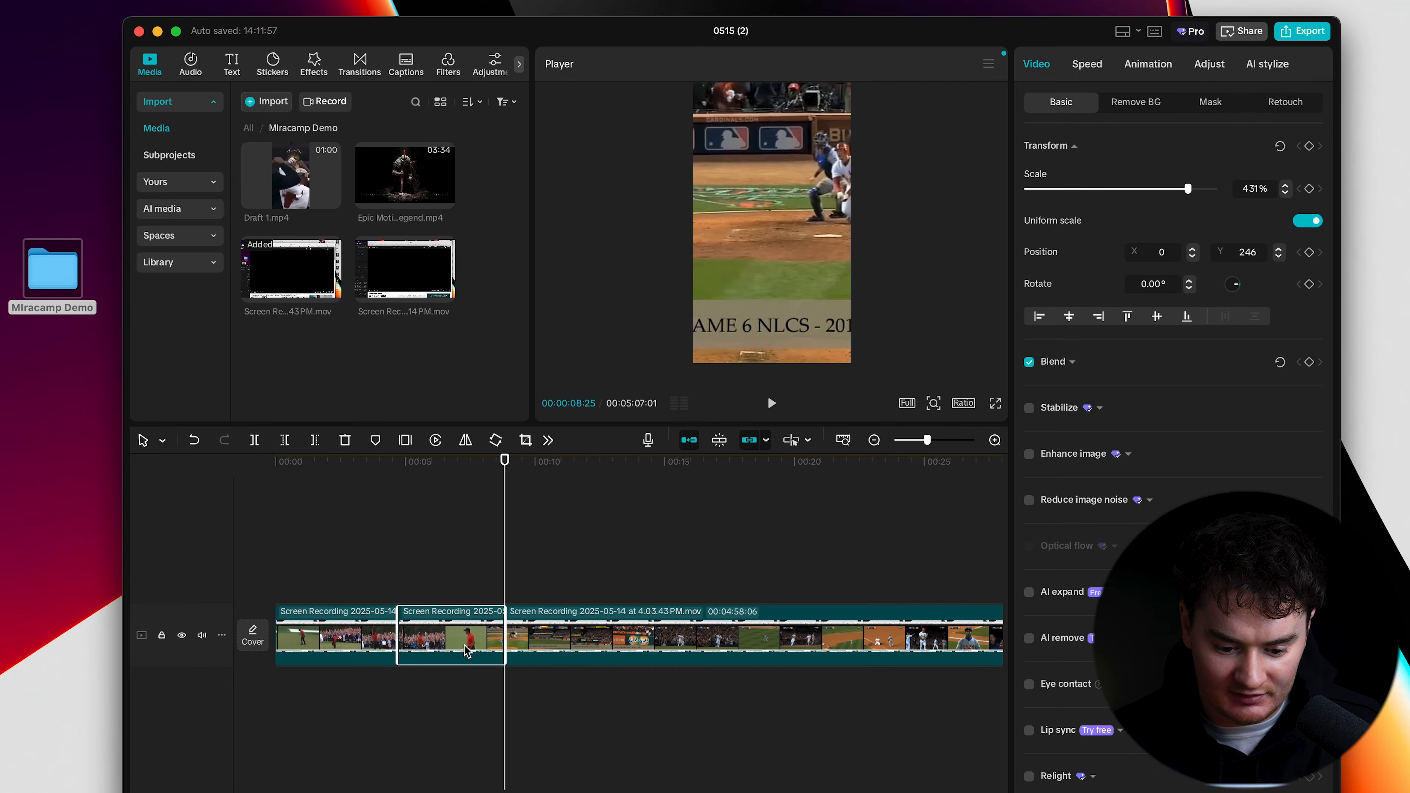
pyautogui.press('Delete')
pyautogui.press('super+z')
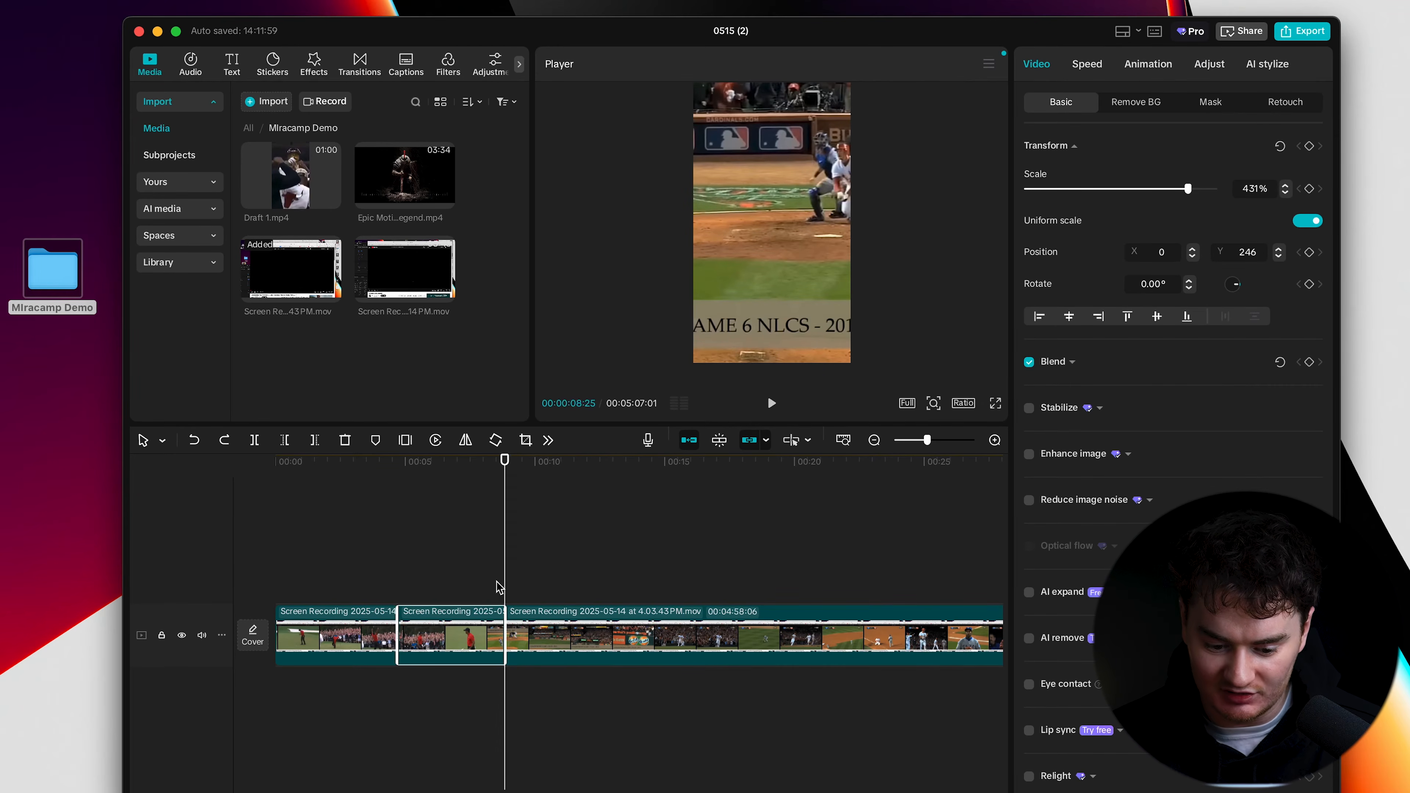
pyautogui.press('super+z')
# Step: Trim the second clip's start to the baseball footage and cut away its opening part by splitting at 00:00:10:18
pyautogui.moveTo(400, 633); pyautogui.dragTo(509, 621)
pyautogui.moveTo(451, 464); pyautogui.dragTo(551, 478)
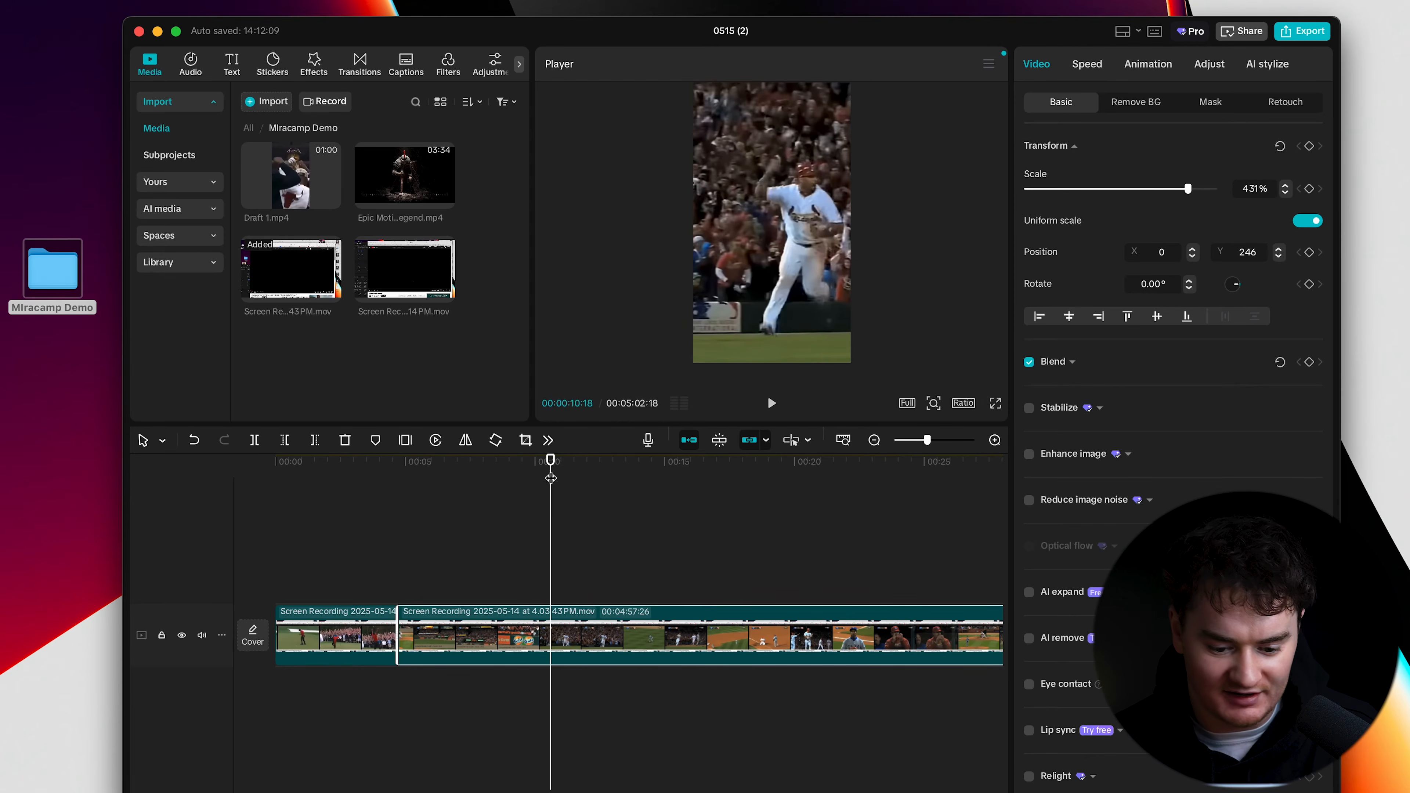
pyautogui.click(255, 440)
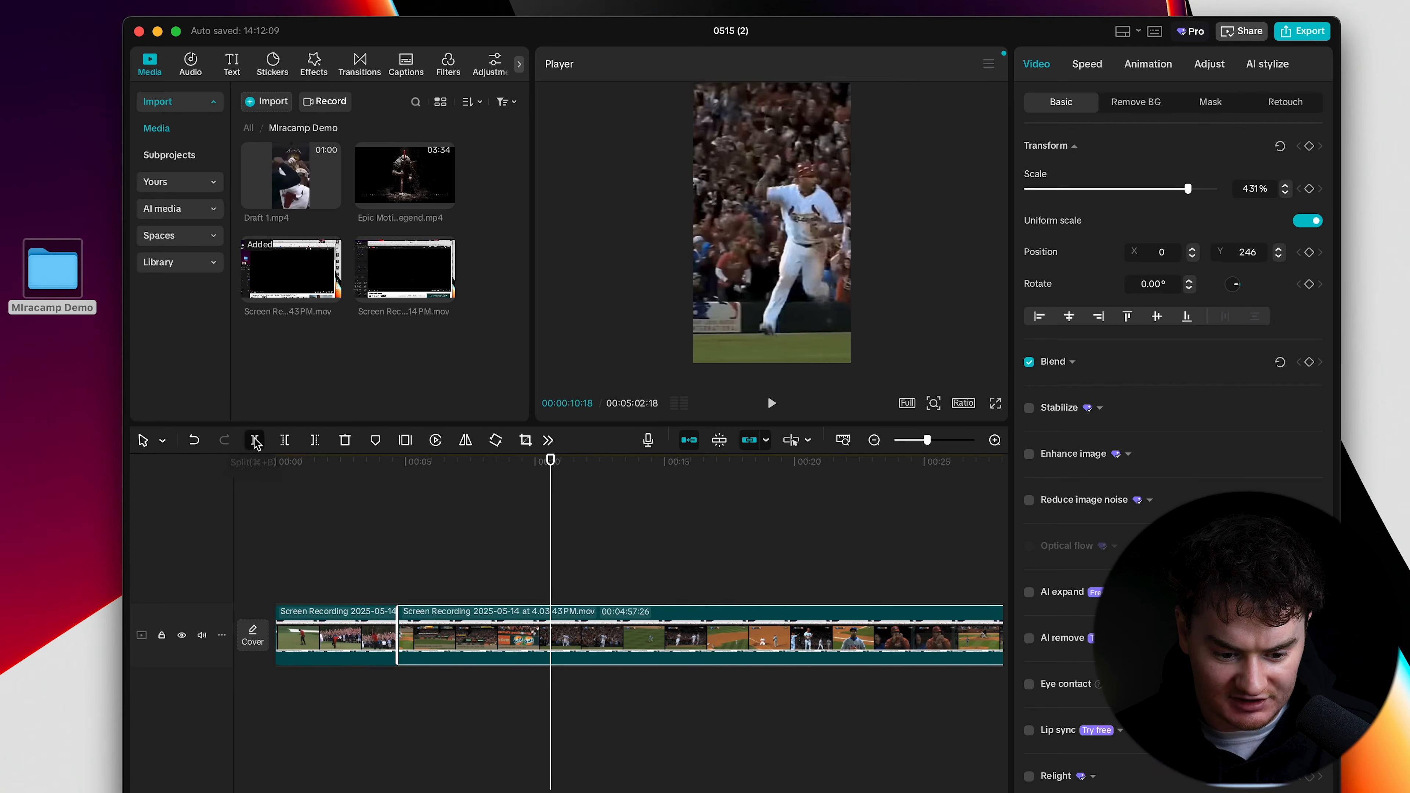
pyautogui.click(441, 635)
pyautogui.press('Delete')
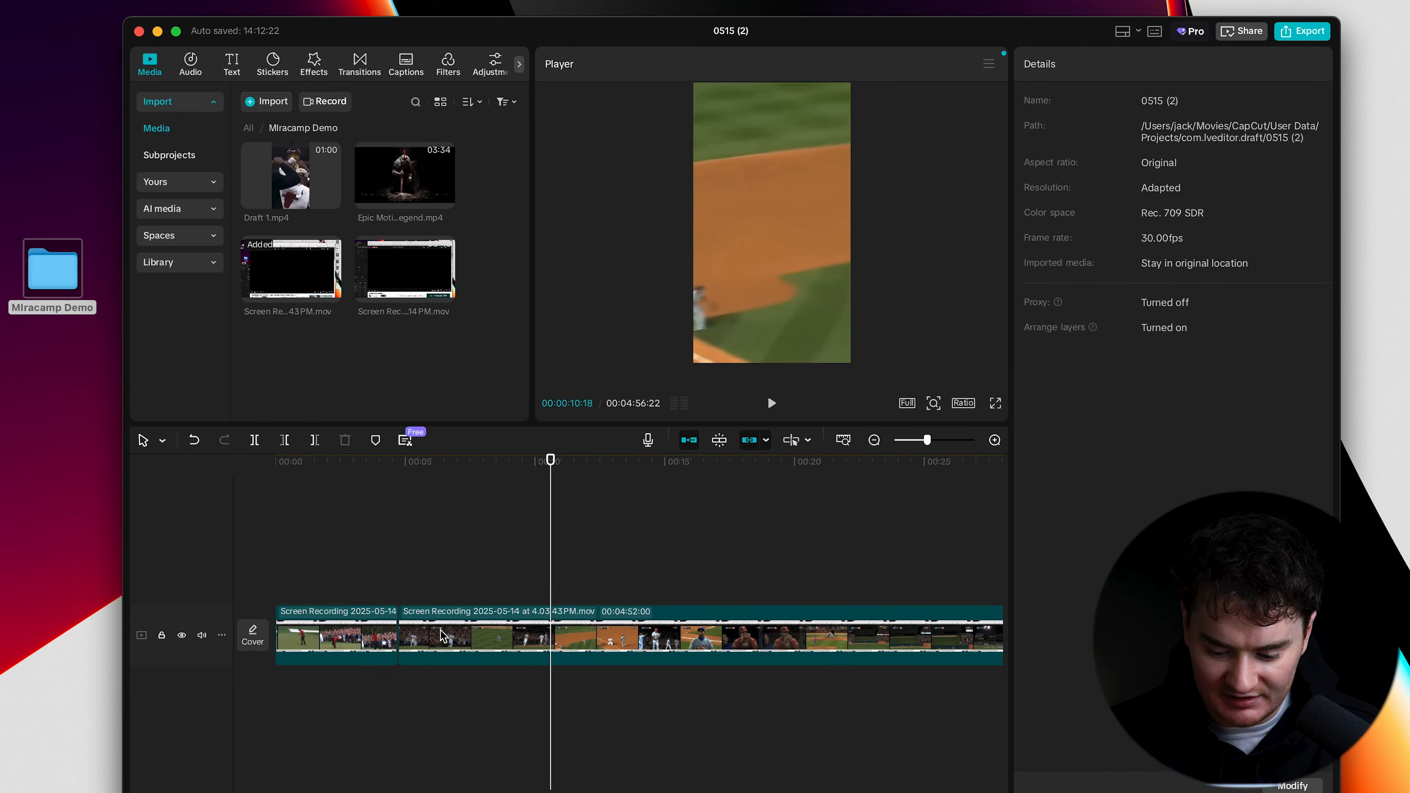
# Step: Split the second clip at 00:00:05:23 to isolate a brief baseball celebration shot
pyautogui.moveTo(407, 462)
pyautogui.mouseDown()
pyautogui.moveTo(437, 468)
pyautogui.moveTo(426, 465)
pyautogui.mouseUp()
pyautogui.click(437, 639)
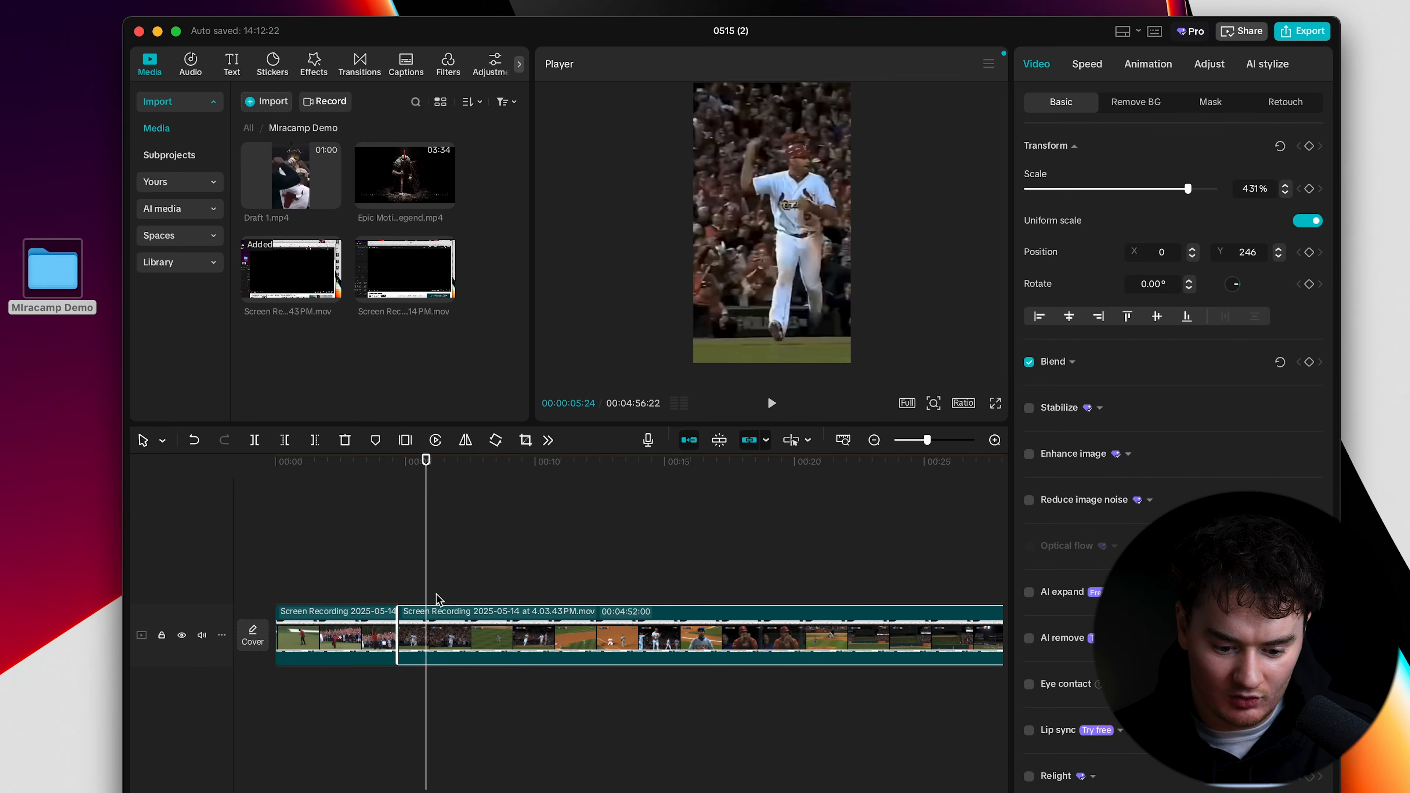
pyautogui.scroll(1, 437, 598)
pyautogui.moveTo(438, 461); pyautogui.dragTo(425, 467)
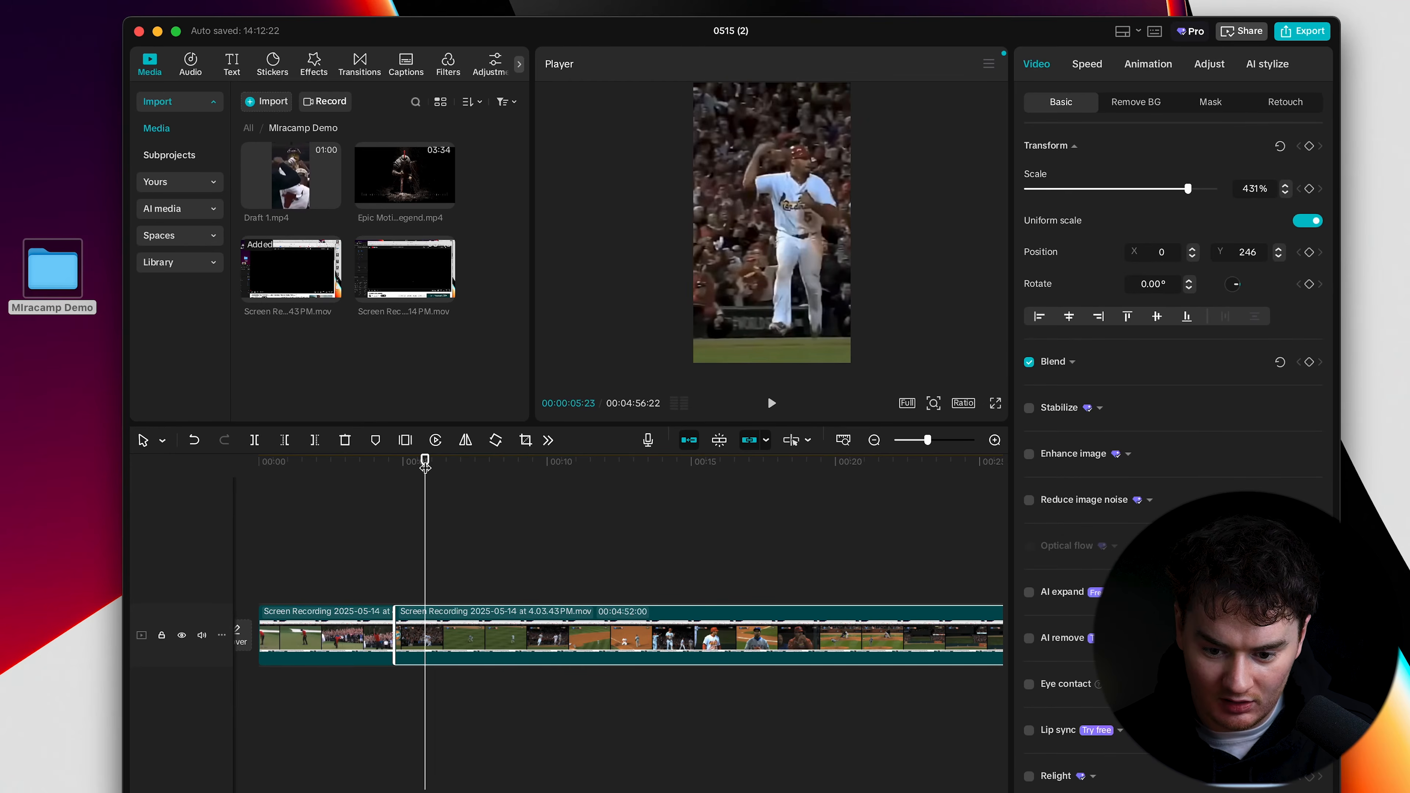
pyautogui.click(256, 439)
# Step: Split the long remaining clip at 00:01:06:29, at the football catch footage, and delete the segment before that cut
pyautogui.moveTo(421, 471); pyautogui.dragTo(685, 515)
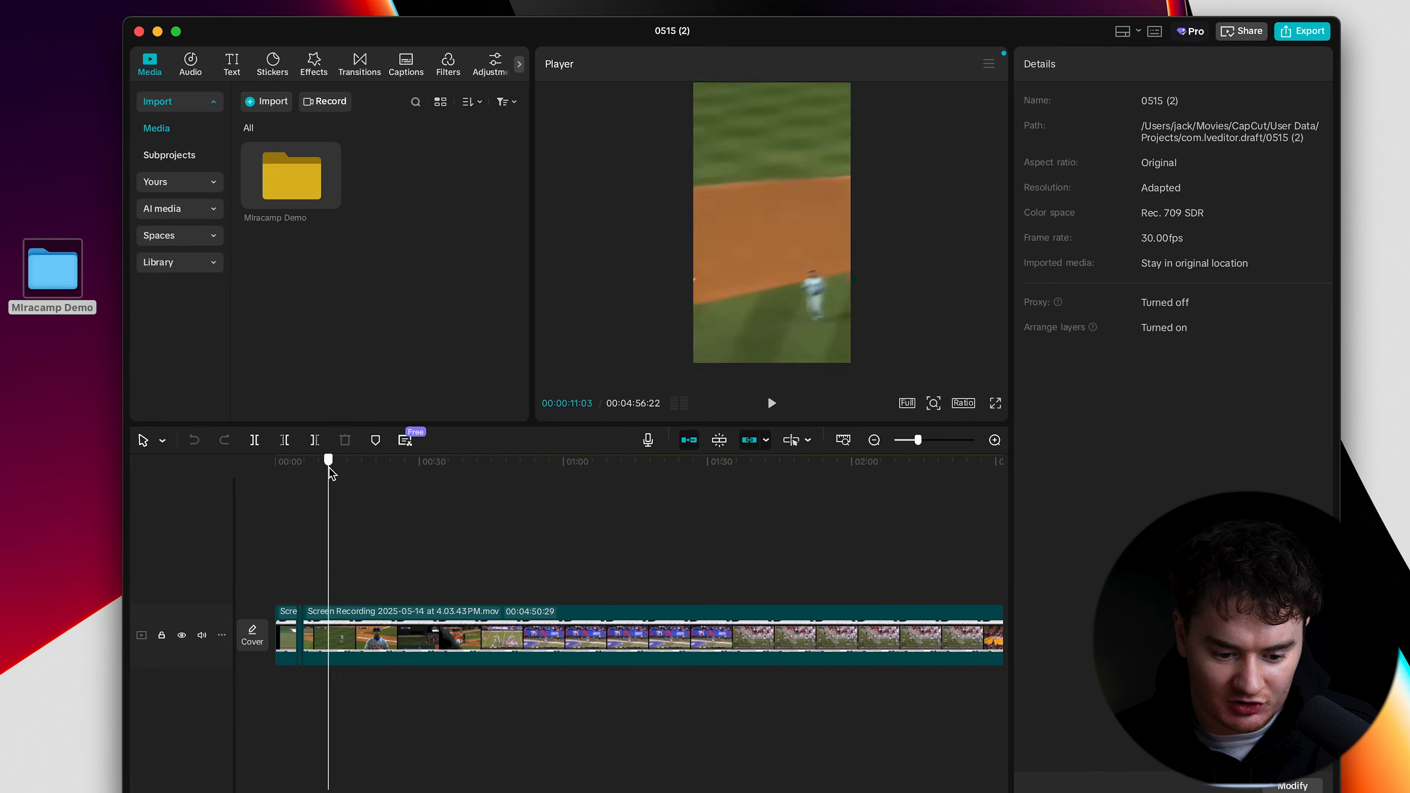
pyautogui.moveTo(327, 472); pyautogui.dragTo(598, 471)
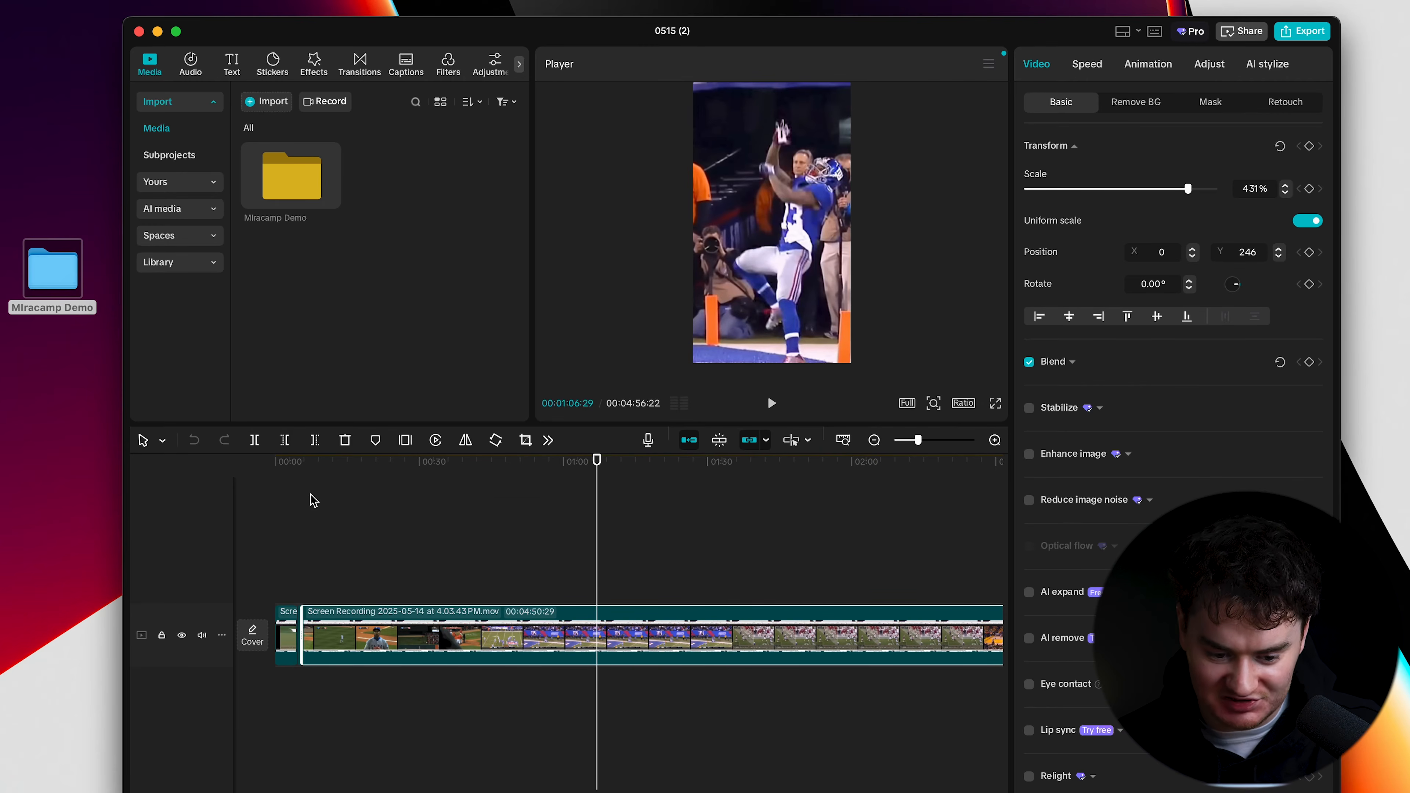
pyautogui.click(254, 440)
pyautogui.click(417, 633)
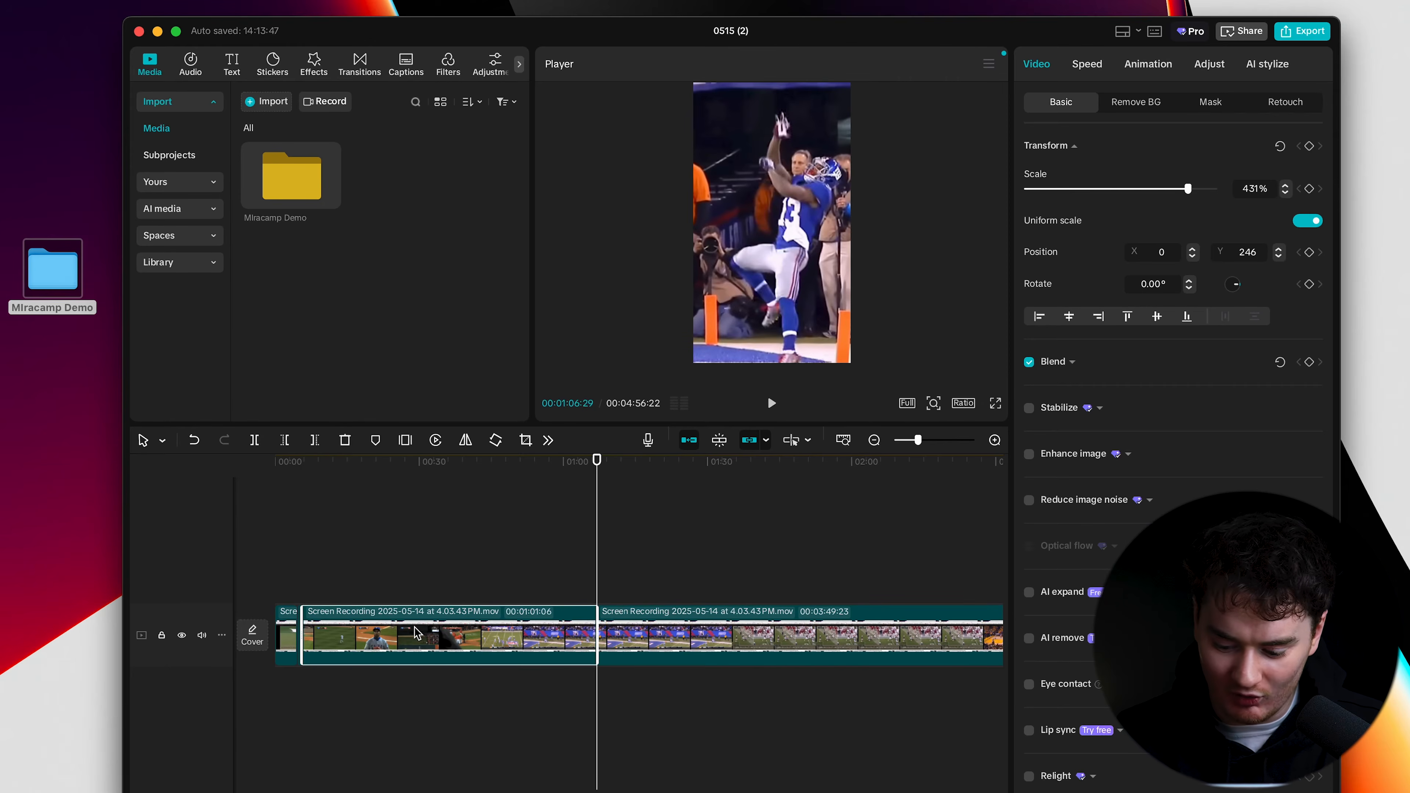
pyautogui.press('Delete')
# Step: Split the football catch clip at 00:00:09:01 to end that highlight
pyautogui.click(277, 462)
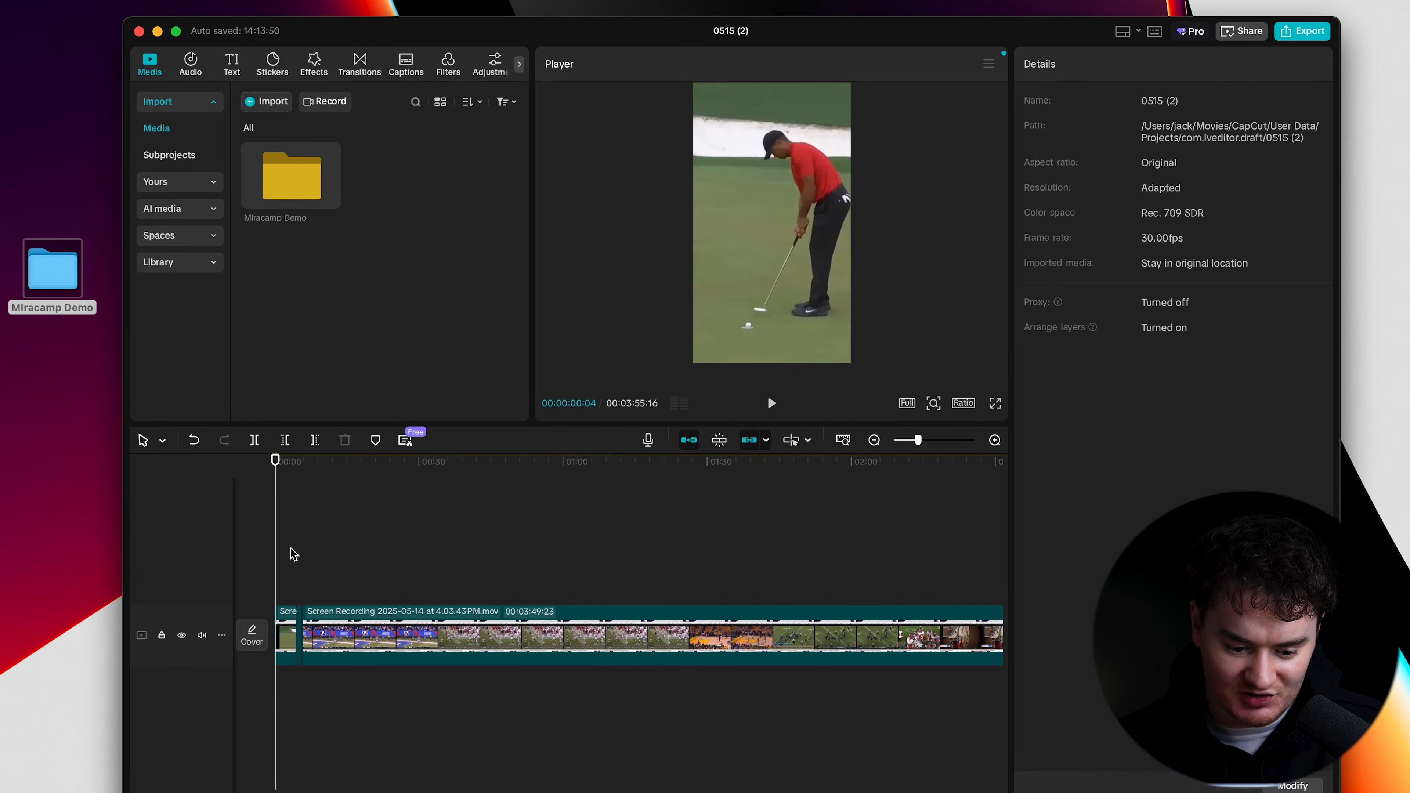
pyautogui.scroll(2, 289, 555)
pyautogui.moveTo(277, 464); pyautogui.dragTo(344, 473)
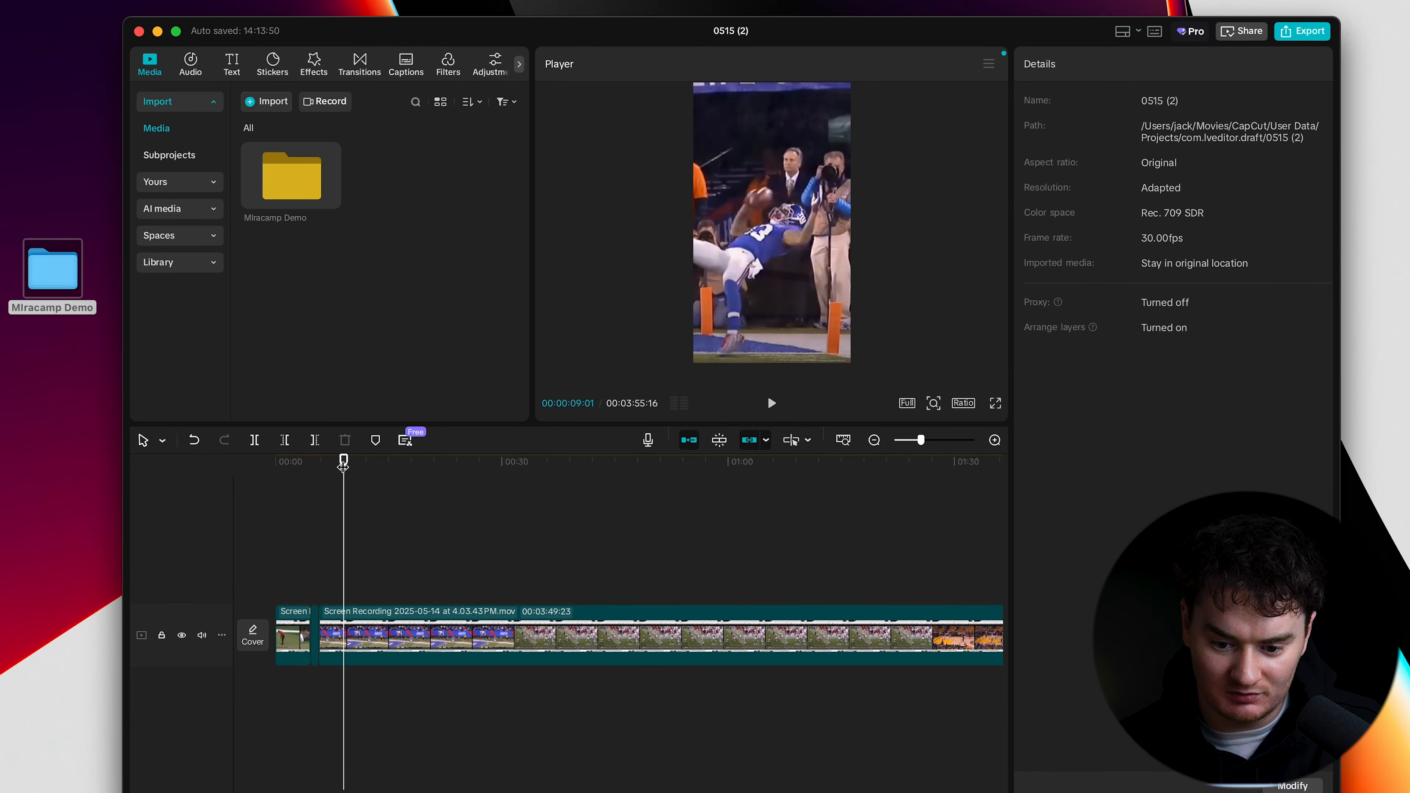
pyautogui.click(254, 443)
# Step: Split the remaining clip at 00:03:48:16, at the final touchdown footage, and delete the unwanted segment before that cut
pyautogui.scroll(-2, 325, 498)
pyautogui.moveTo(326, 499); pyautogui.dragTo(646, 499)
pyautogui.scroll(-2, 646, 499)
pyautogui.moveTo(579, 460); pyautogui.dragTo(844, 462)
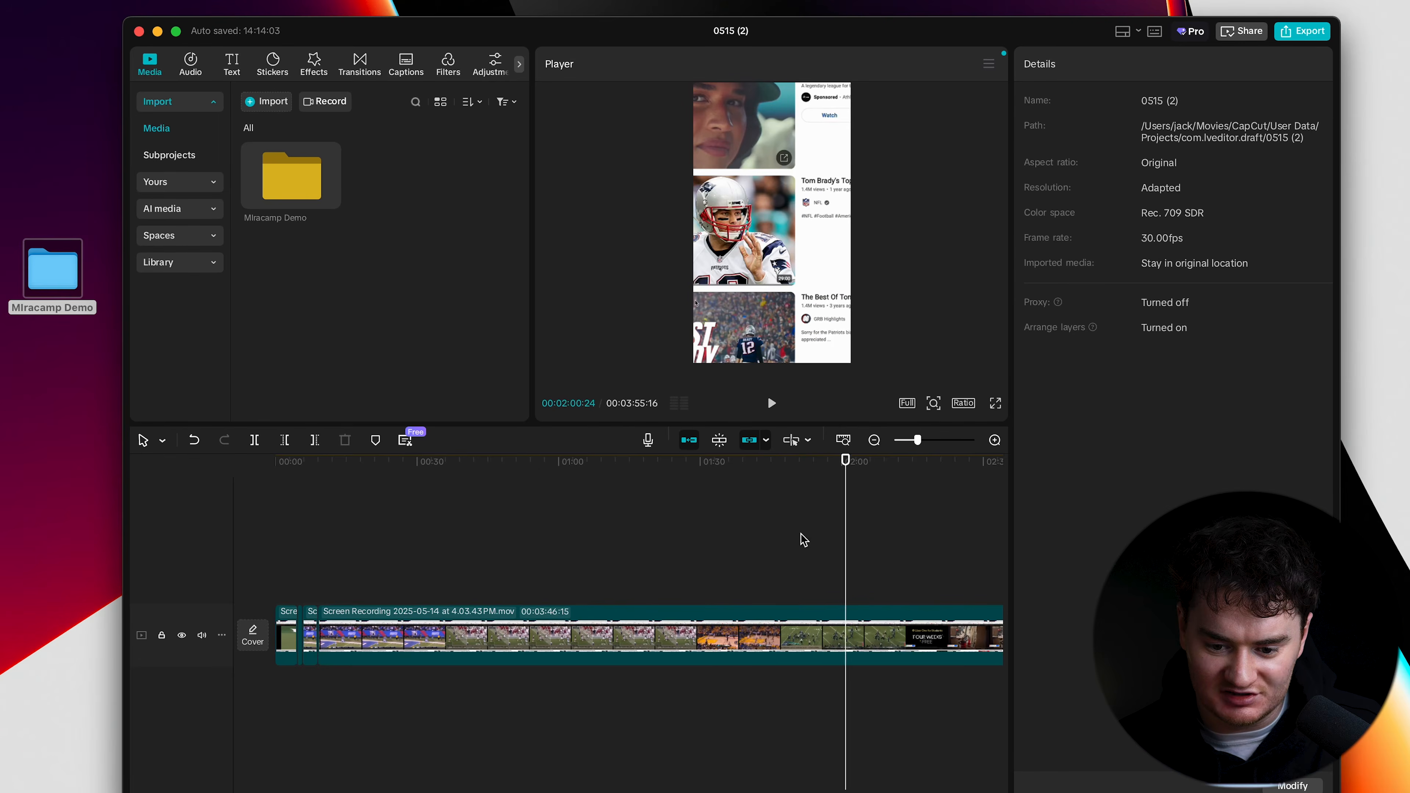
pyautogui.scroll(-3, 796, 534)
pyautogui.hscroll(2, 794, 533)
pyautogui.moveTo(600, 461); pyautogui.dragTo(947, 470)
pyautogui.hscroll(3, 895, 625)
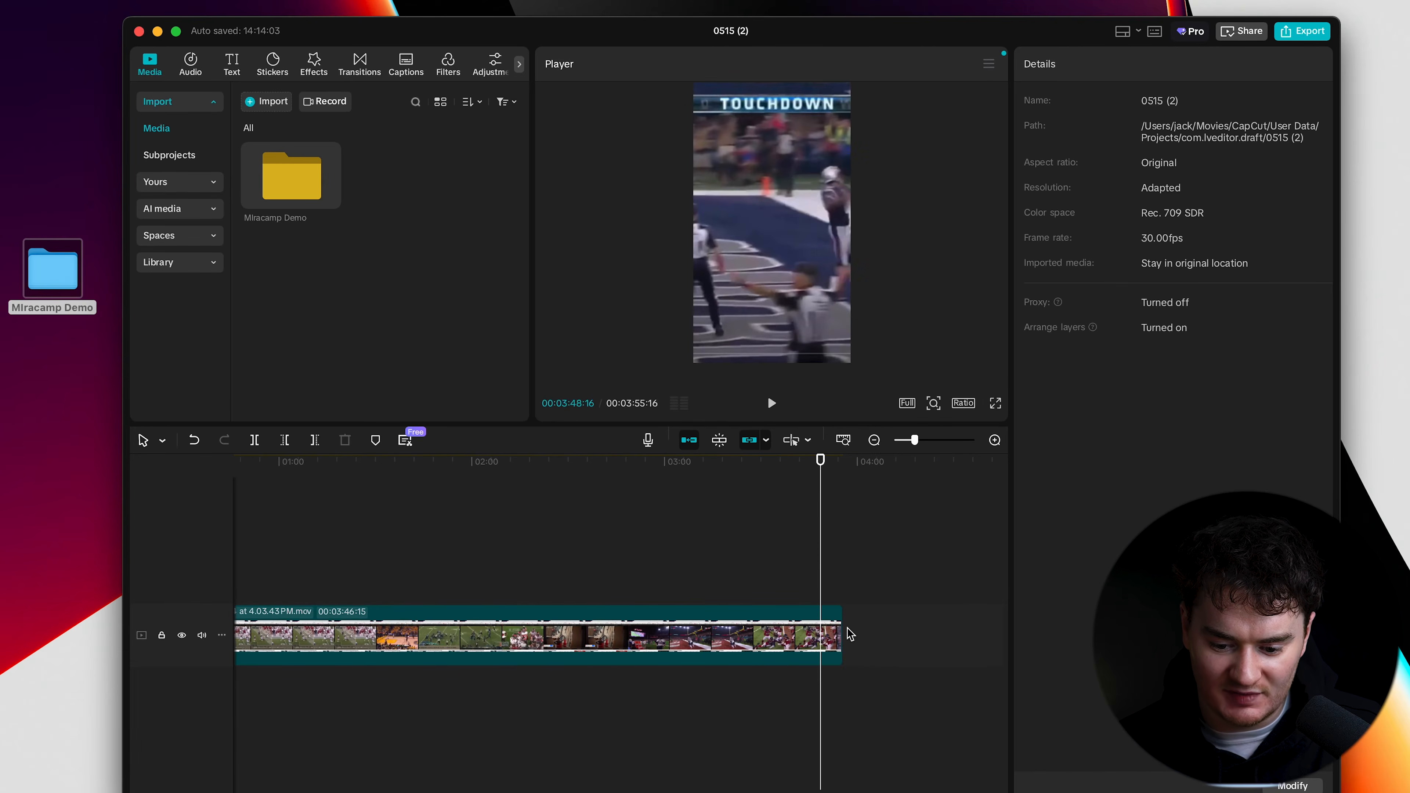
pyautogui.click(766, 634)
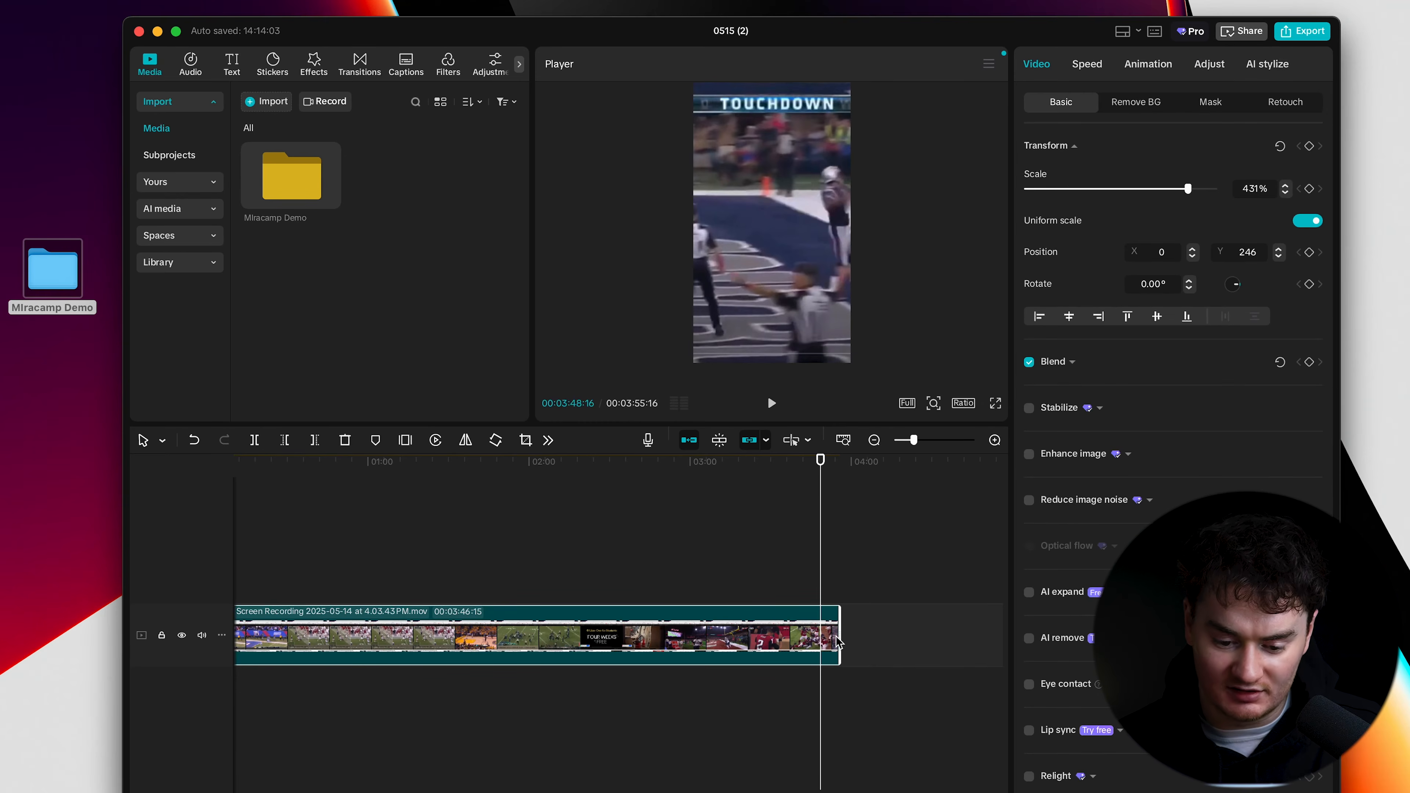
pyautogui.click(252, 440)
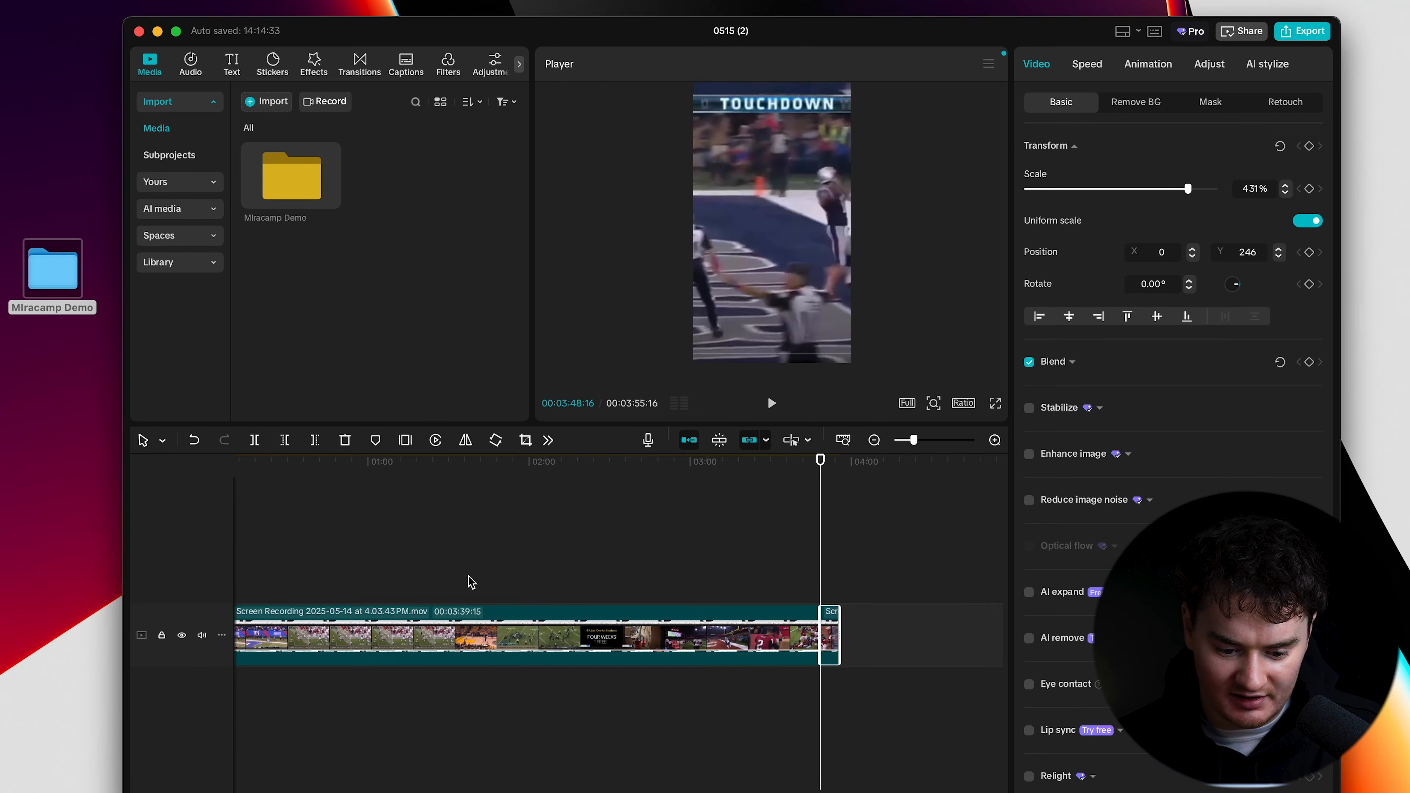
pyautogui.click(478, 630)
pyautogui.press('Delete')
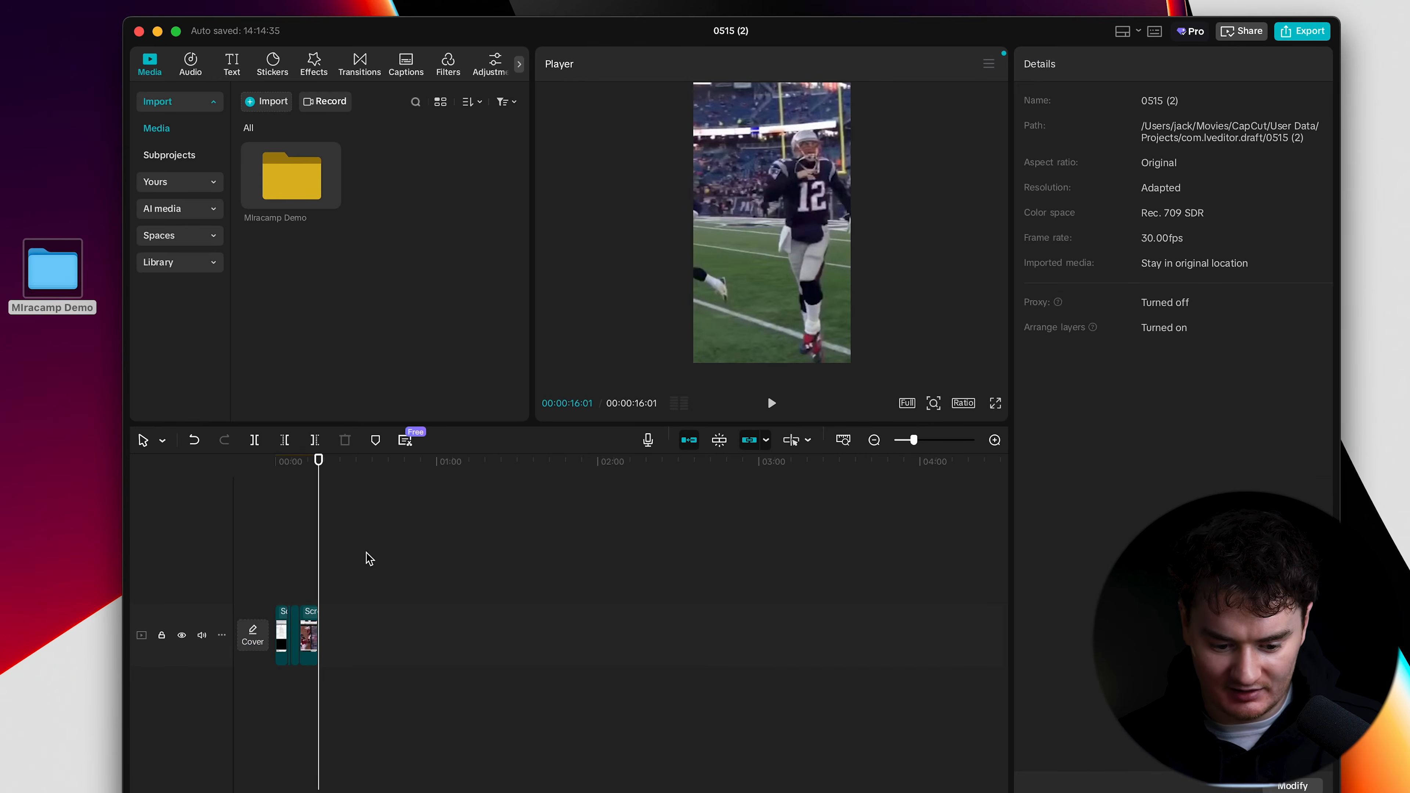
# Step: Scrub and play the last football clip to review the assembled highlights
pyautogui.press('space')
pyautogui.moveTo(410, 463)
pyautogui.mouseDown()
pyautogui.moveTo(425, 473)
pyautogui.moveTo(401, 487)
pyautogui.mouseUp()
pyautogui.press('space')
pyautogui.press('space')
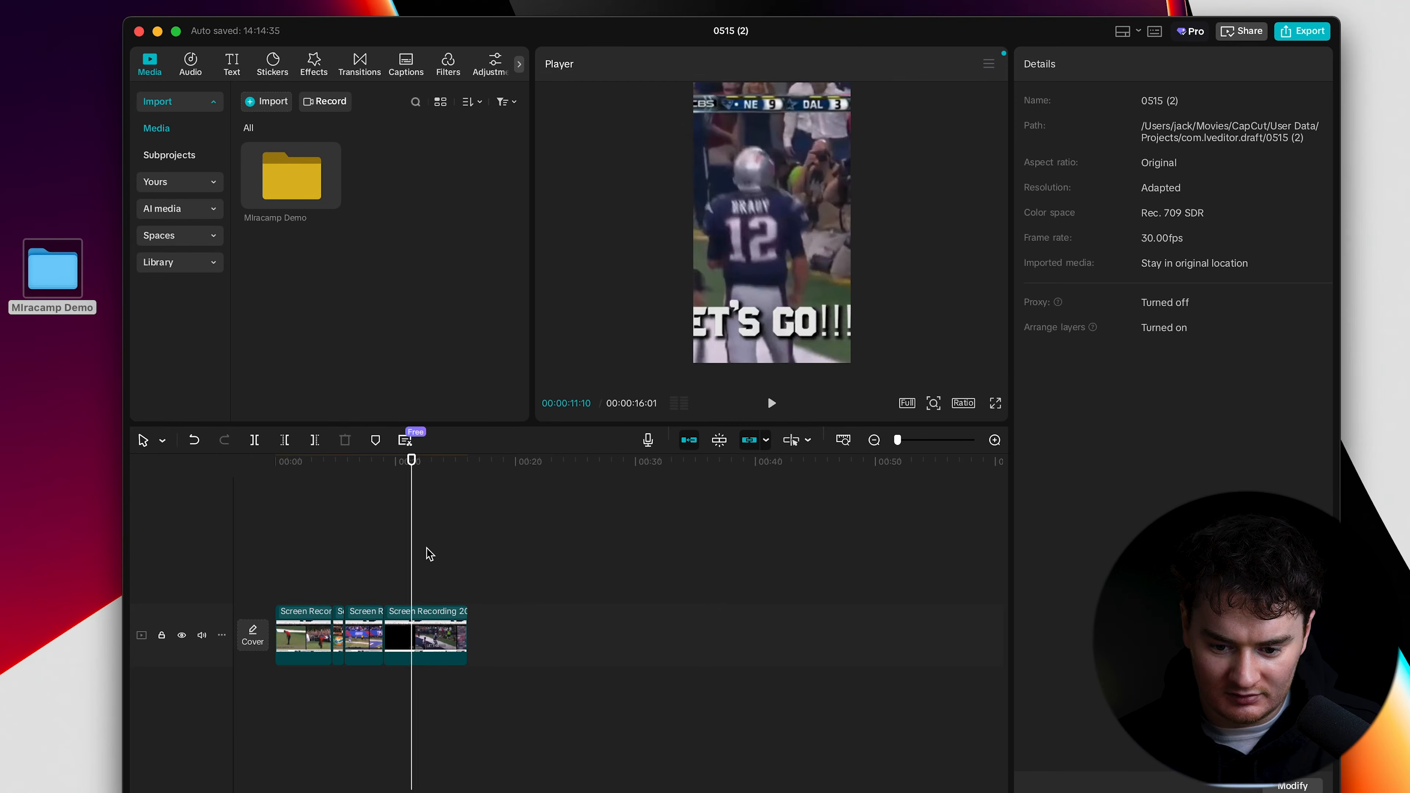
# Step: Play the last football clip in short bursts to find its end point at 00:00:11:09, during the celebration
pyautogui.press('super+=')
pyautogui.click(415, 471)
pyautogui.press('space')
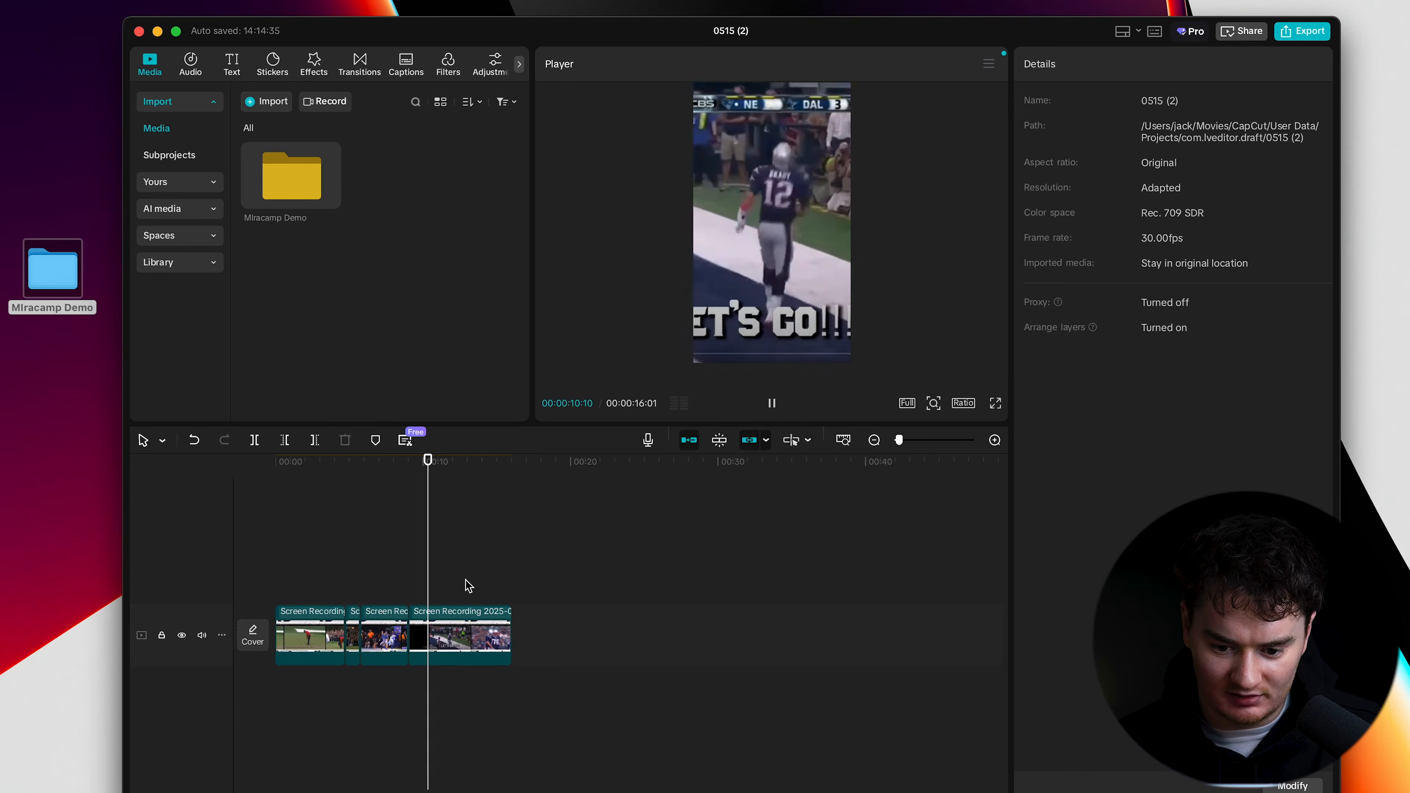
pyautogui.press('space')
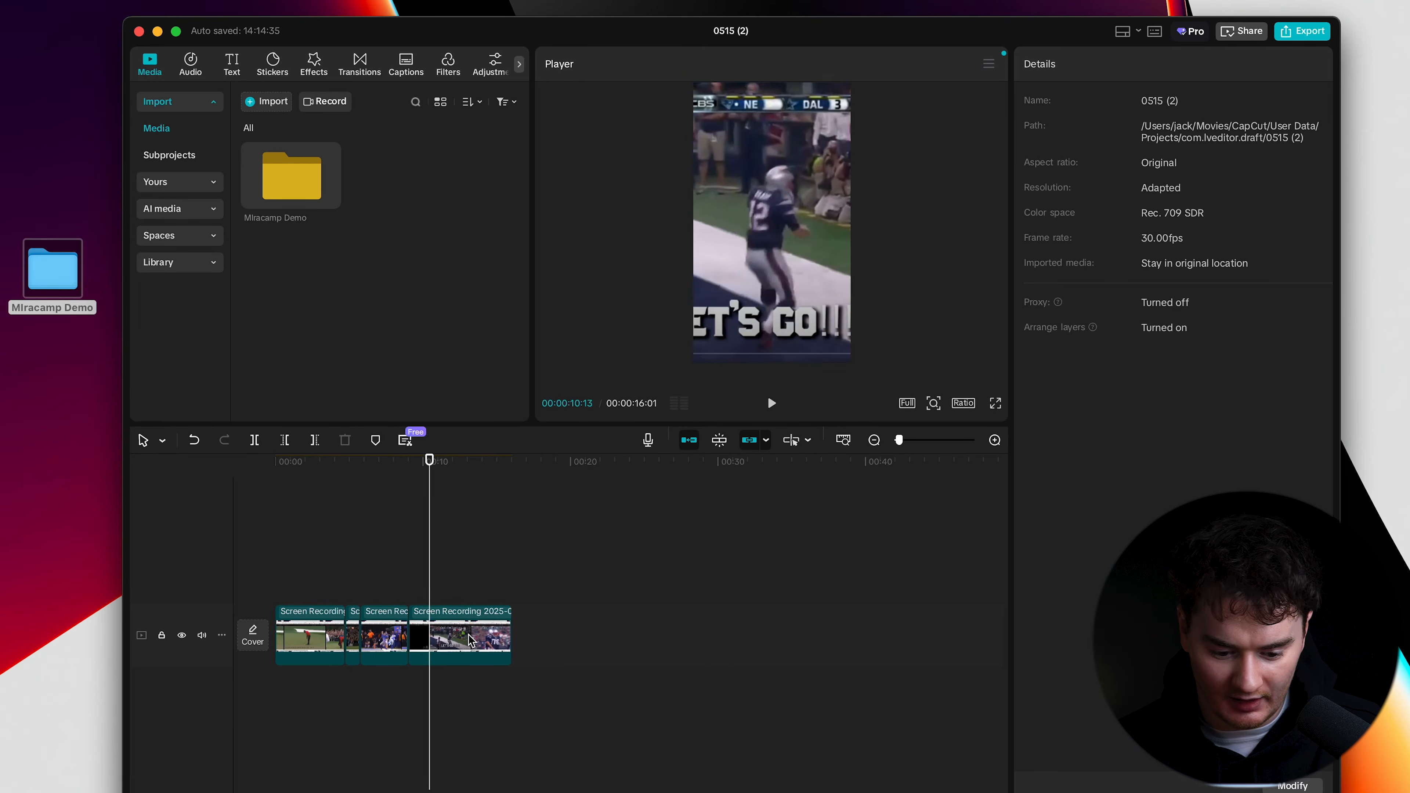
pyautogui.press('space')
pyautogui.press('space')
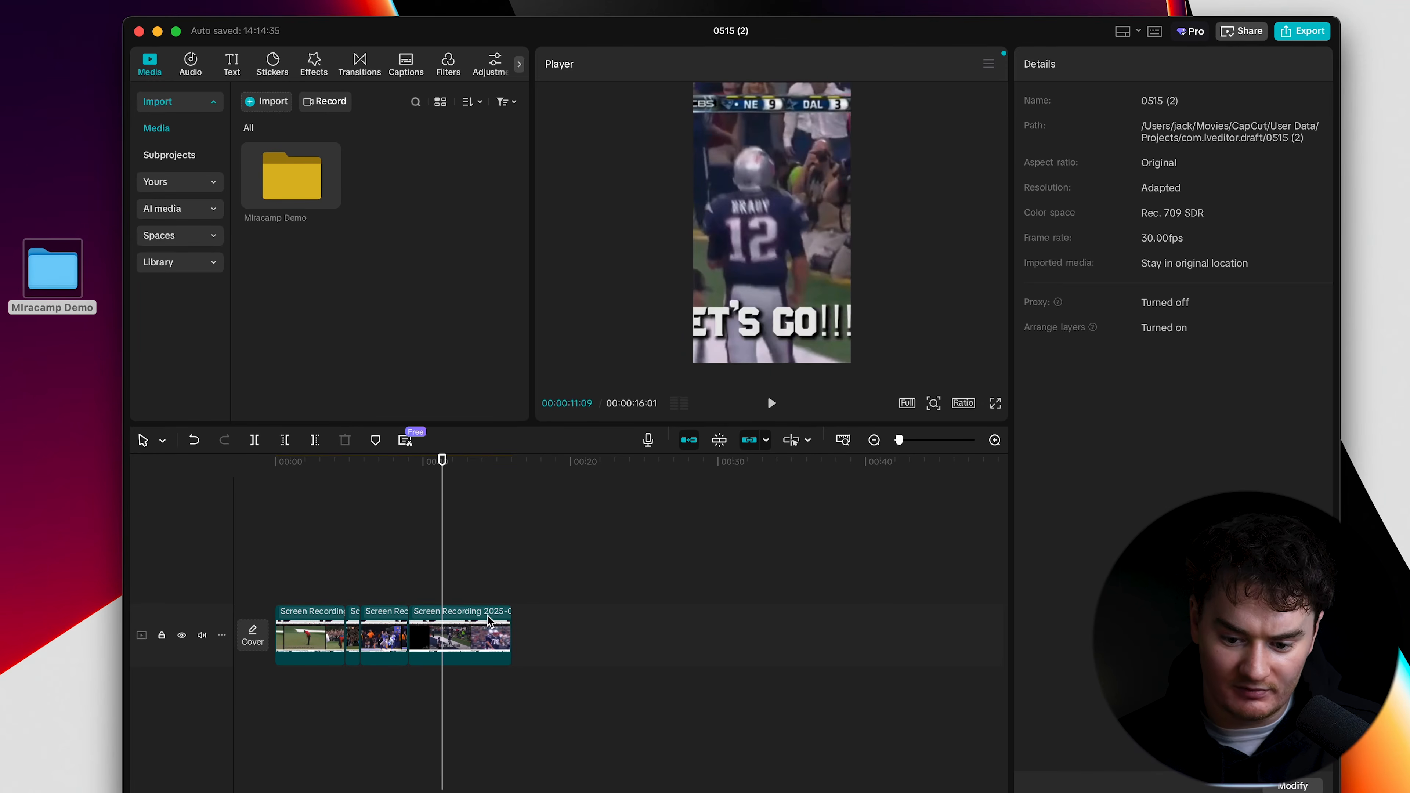
pyautogui.click(488, 638)
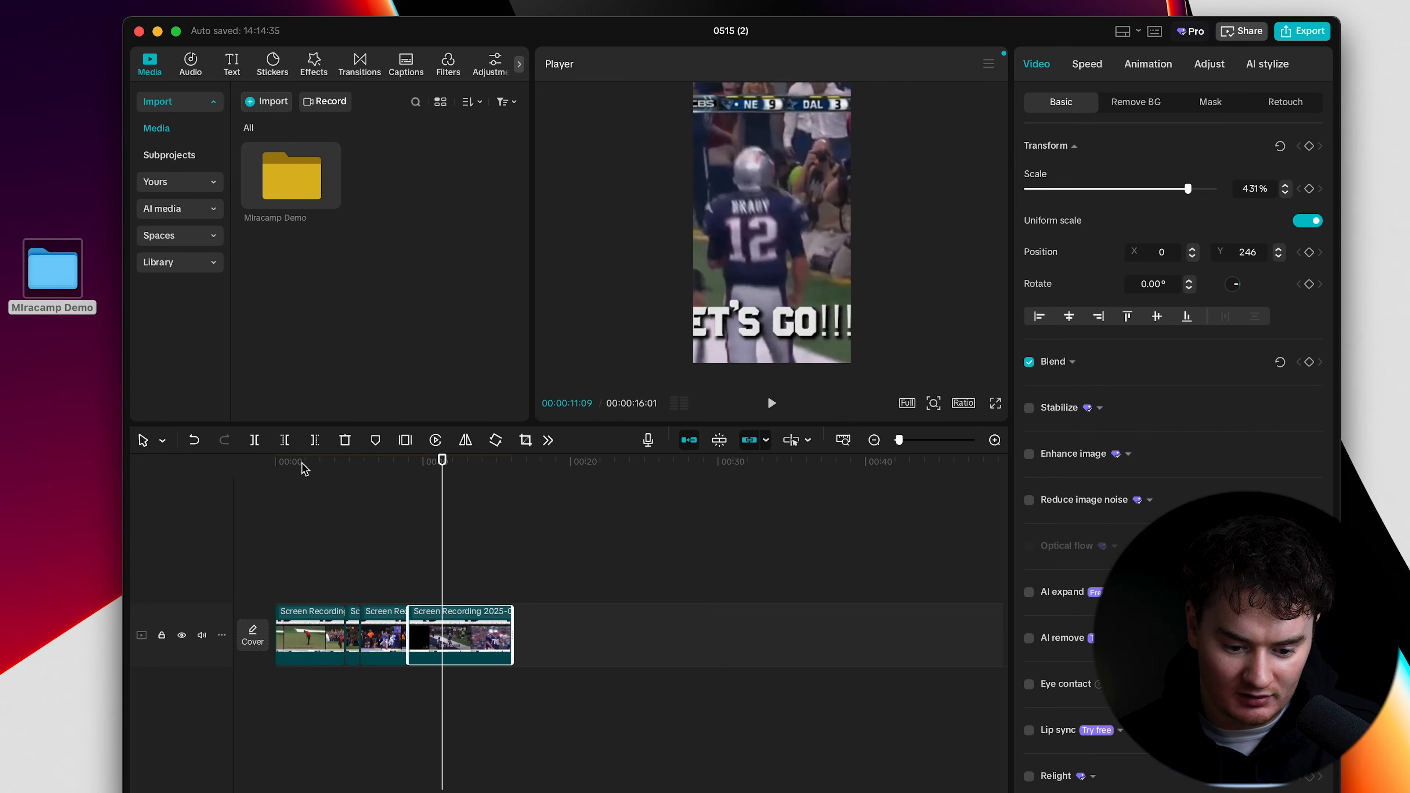
pyautogui.click(256, 440)
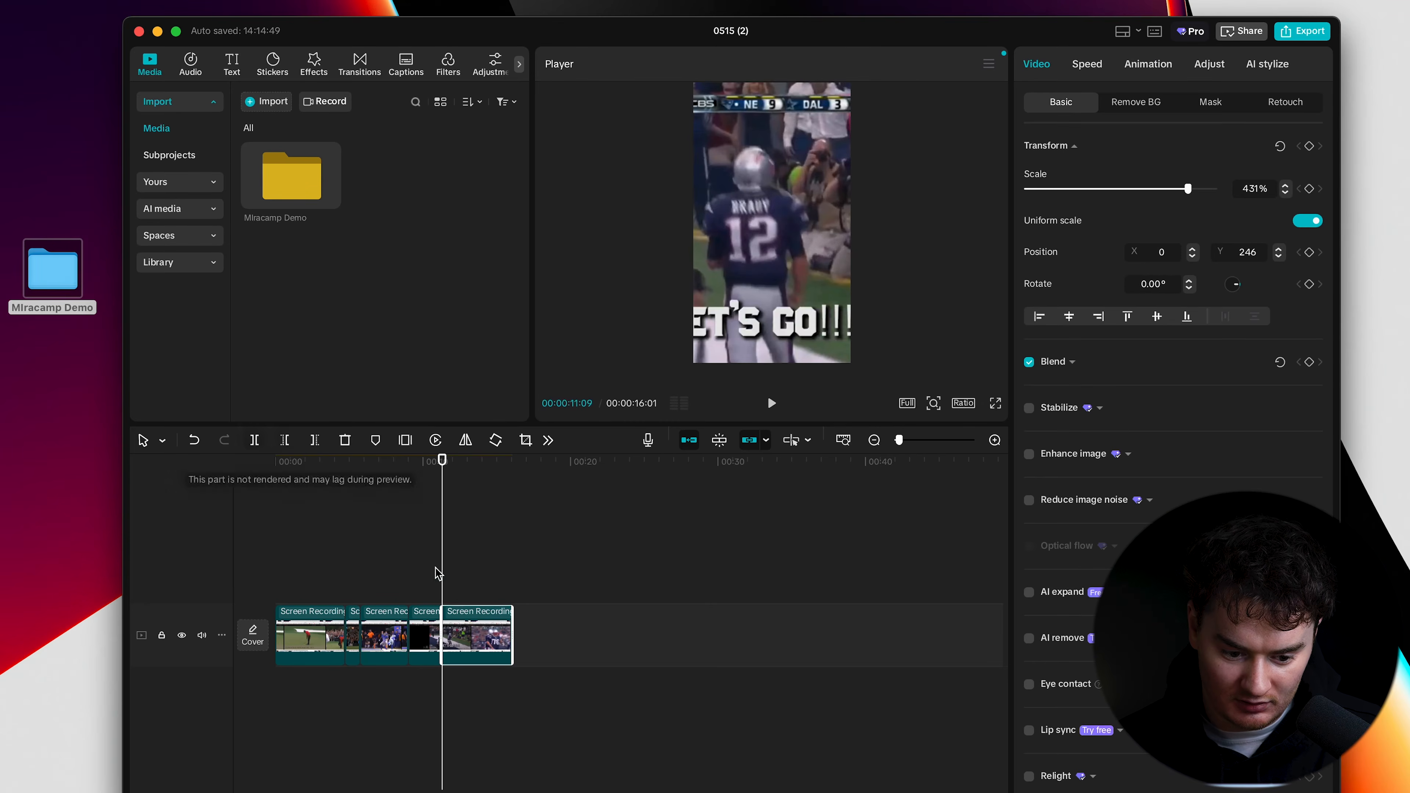
pyautogui.press('super+z')
# Step: Trim the end of the last football clip back to 00:00:11:09 and play the sequence from the start
pyautogui.moveTo(512, 627); pyautogui.dragTo(446, 626)
pyautogui.click(287, 478)
pyautogui.press('space')
pyautogui.moveTo(285, 475); pyautogui.dragTo(262, 451)
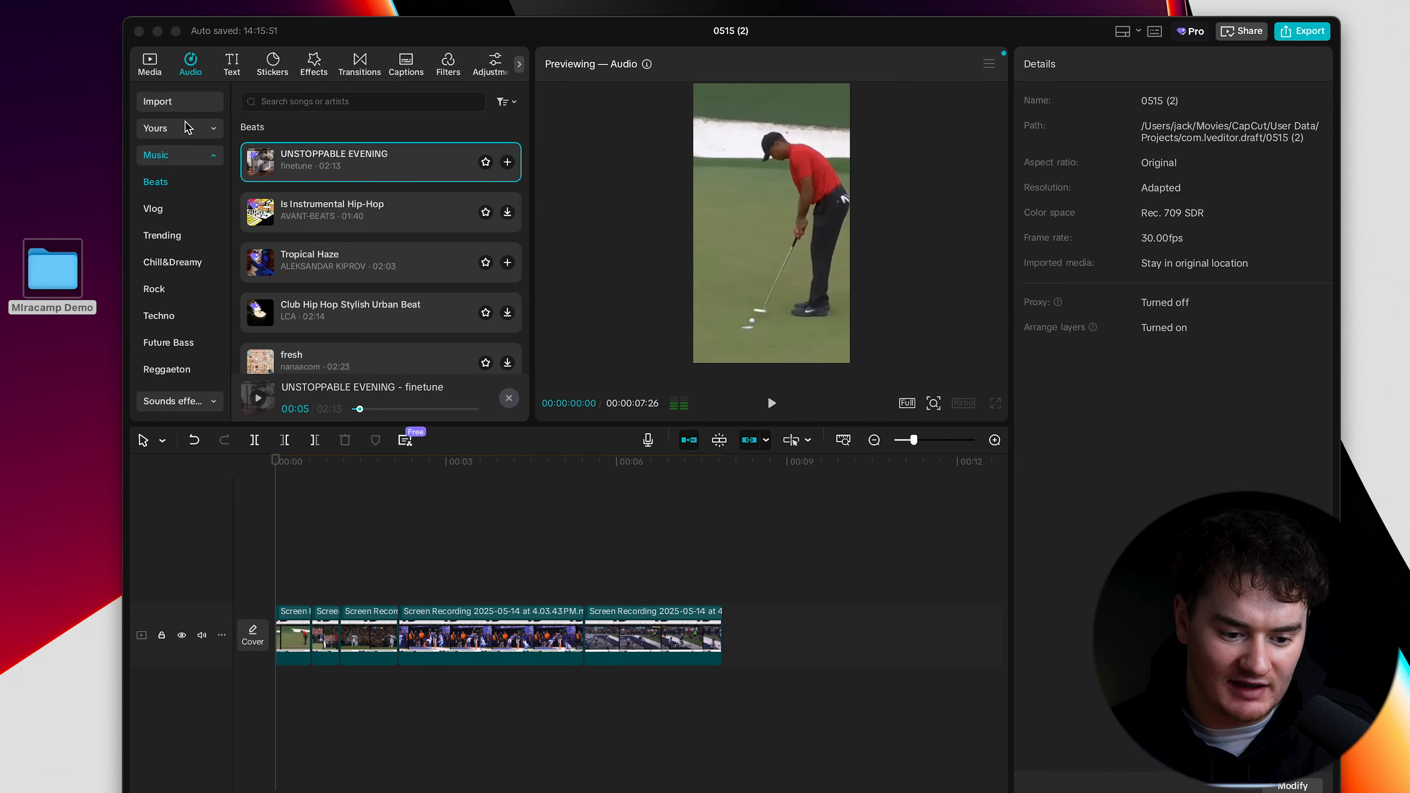
# Step: Browse the music library's categories, including the Trending tracks, for audio that suits the highlights
pyautogui.click(202, 78)
pyautogui.scroll(-2, 198, 294)
pyautogui.scroll(-5, 198, 294)
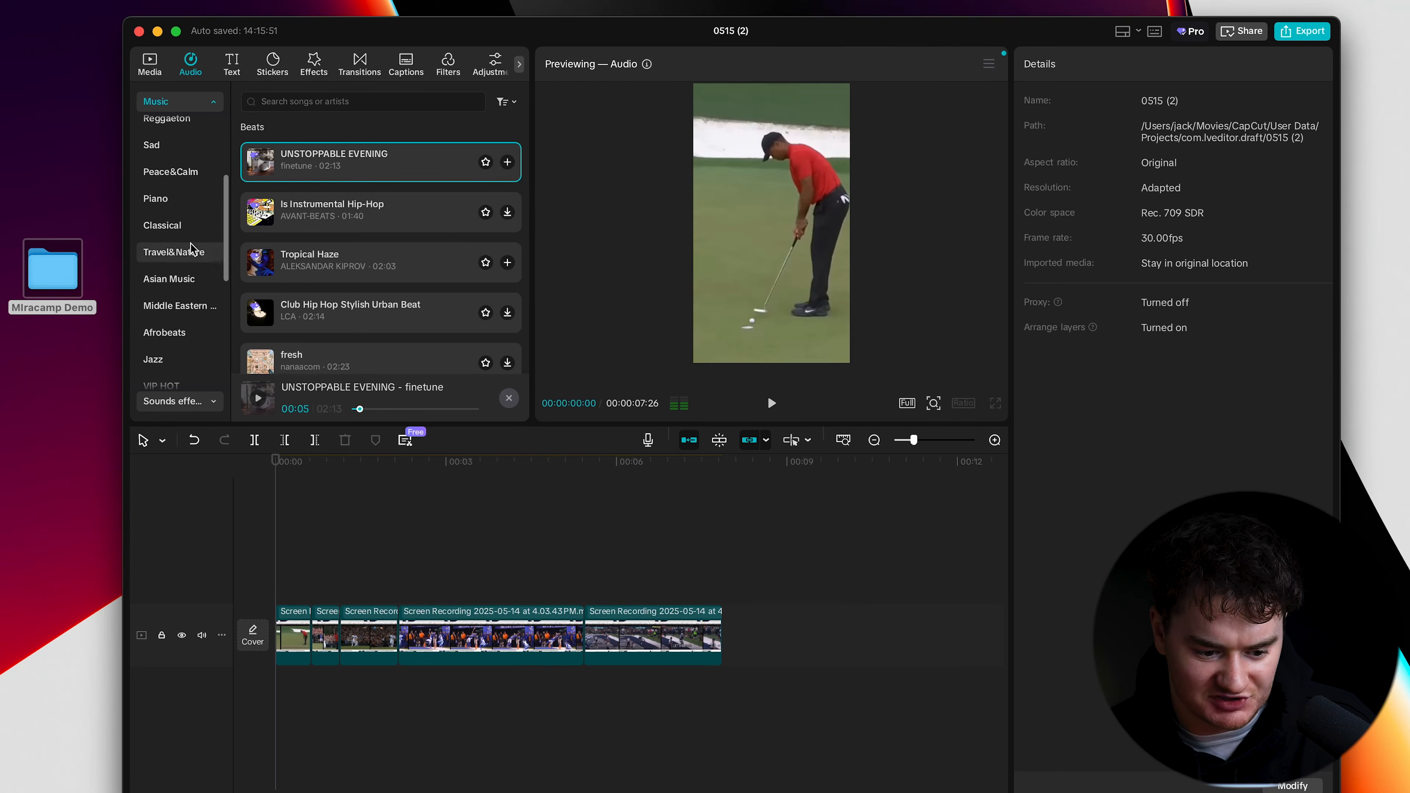
pyautogui.scroll(10, 190, 245)
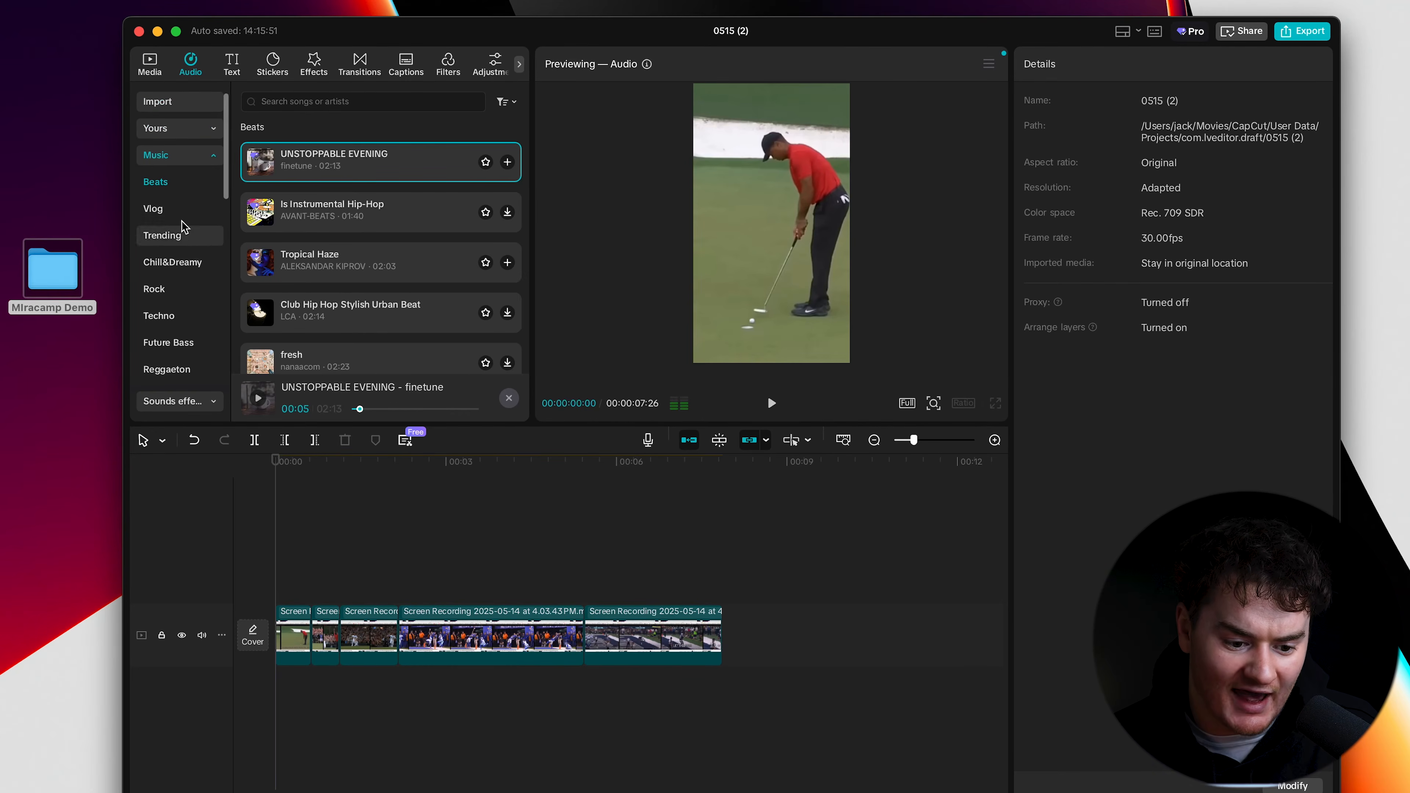
pyautogui.click(182, 229)
pyautogui.scroll(-2, 189, 311)
pyautogui.scroll(-5, 189, 312)
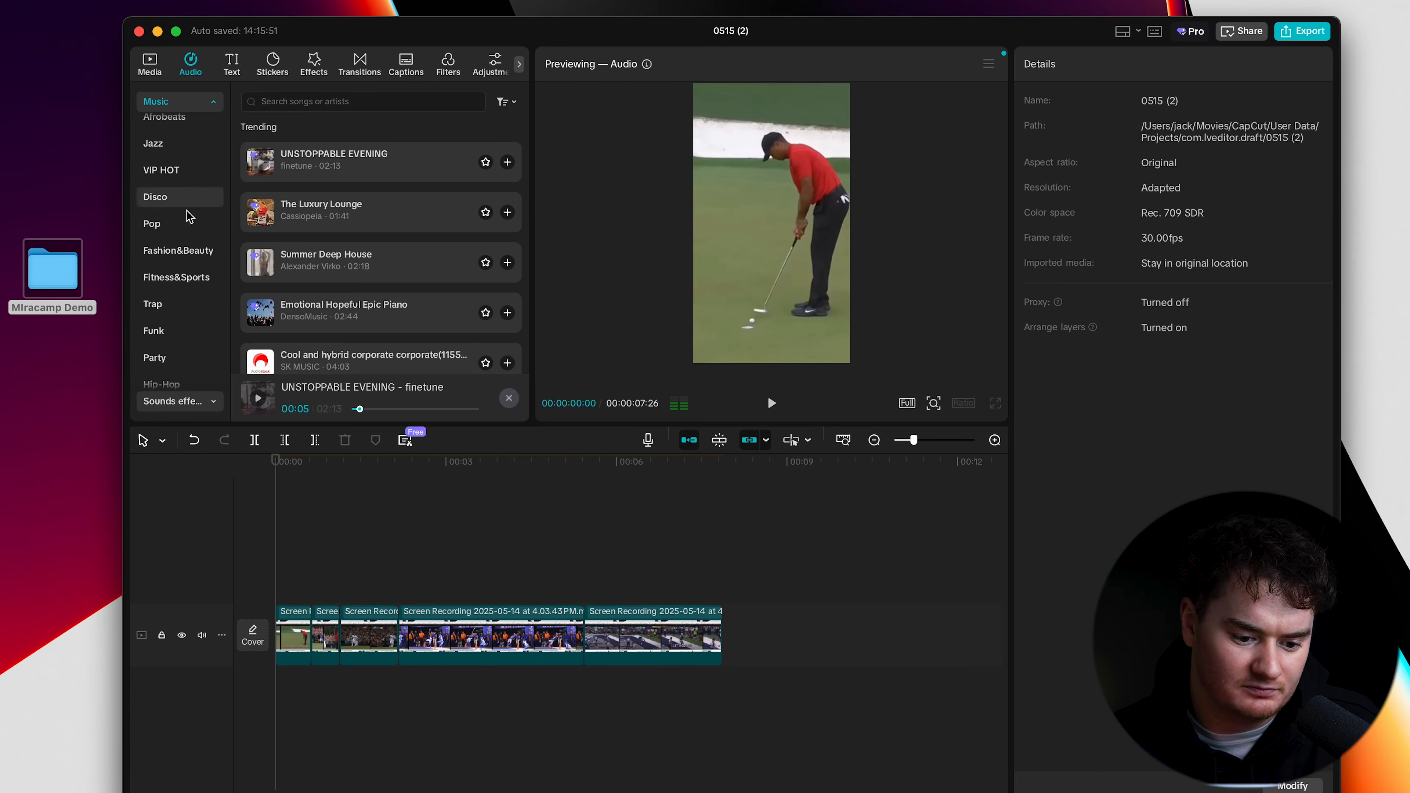
pyautogui.scroll(-6, 186, 173)
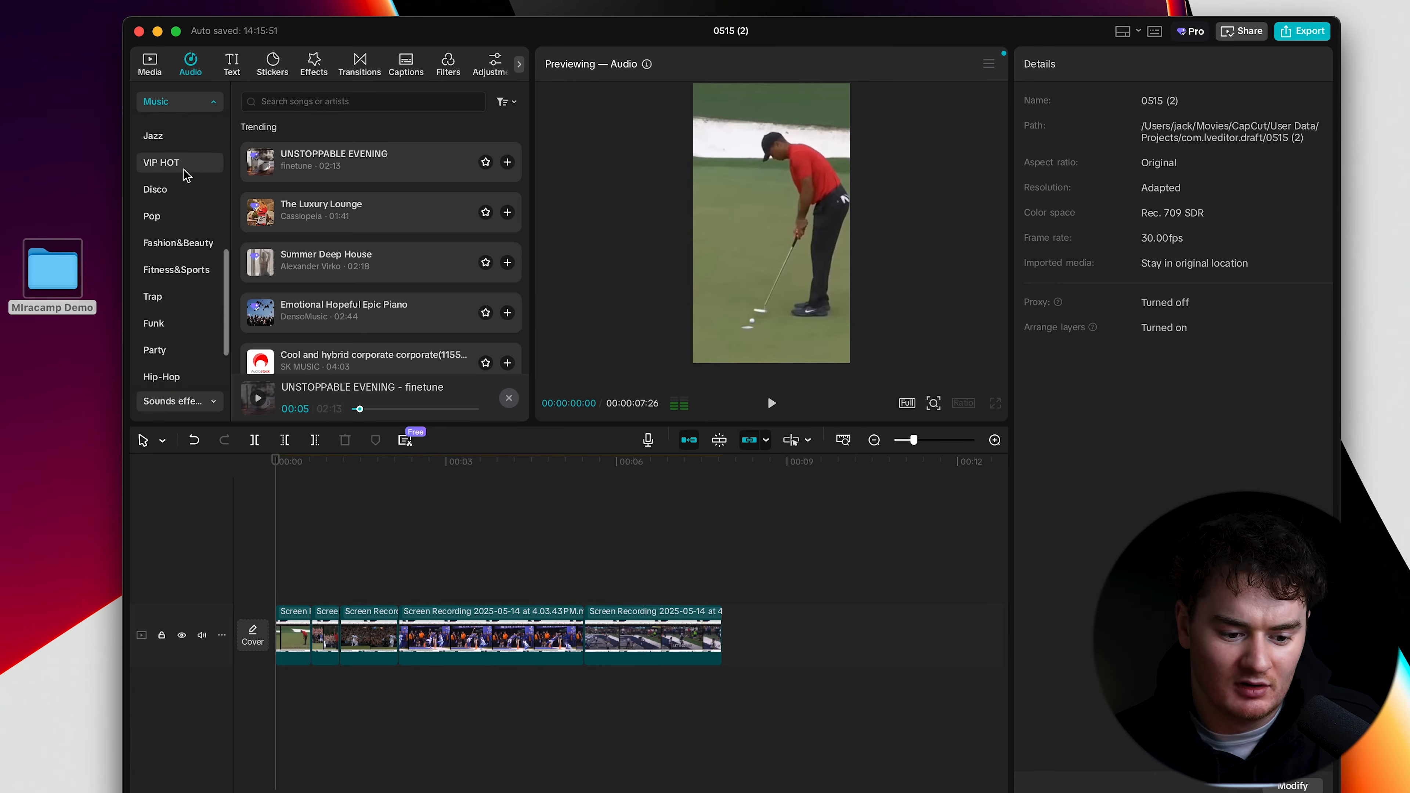
# Step: Add the Physical sound effect "Tips (concrete_footsteps on heel shoes)" at the start of the timeline, on an audio track below the golf clip
pyautogui.click(183, 368)
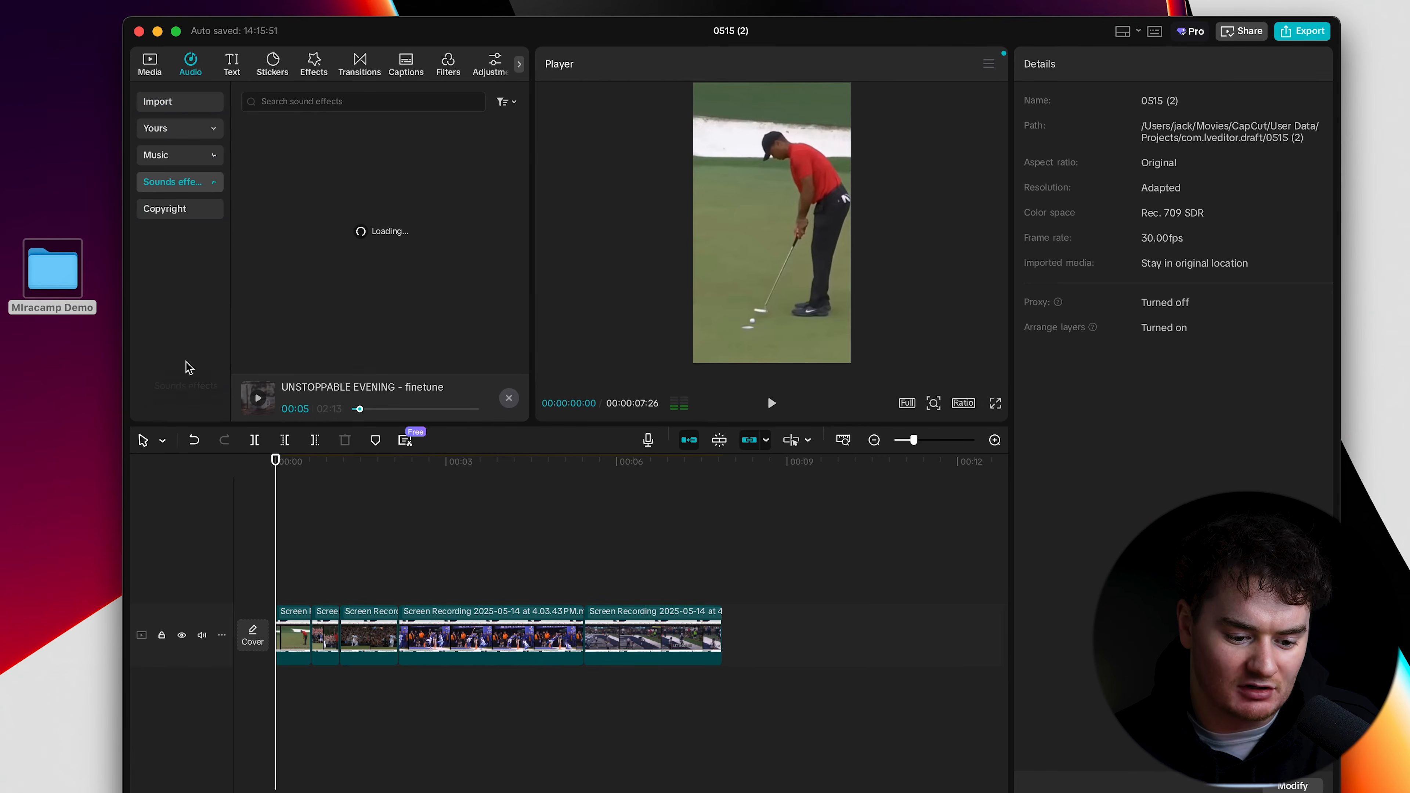
pyautogui.click(162, 235)
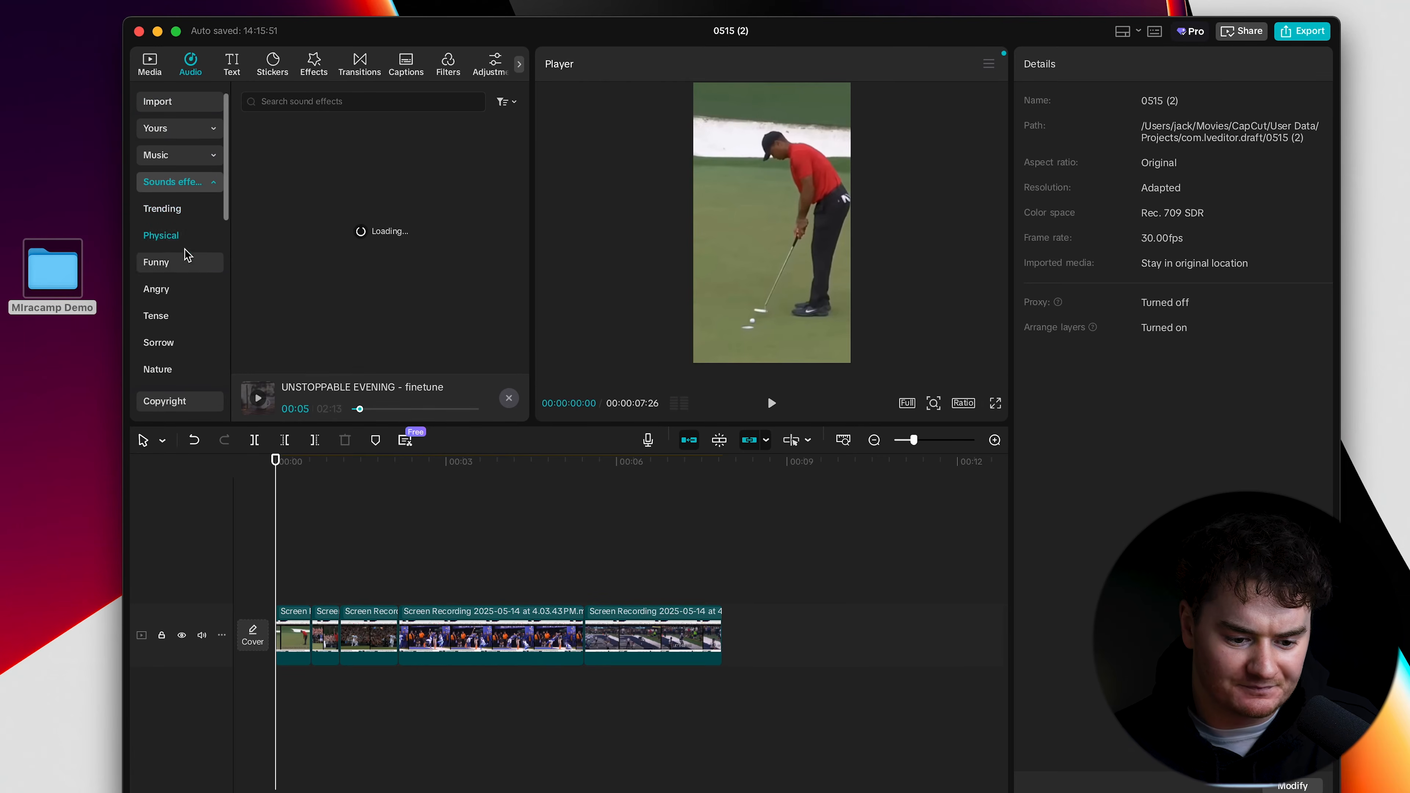
pyautogui.scroll(-3, 167, 250)
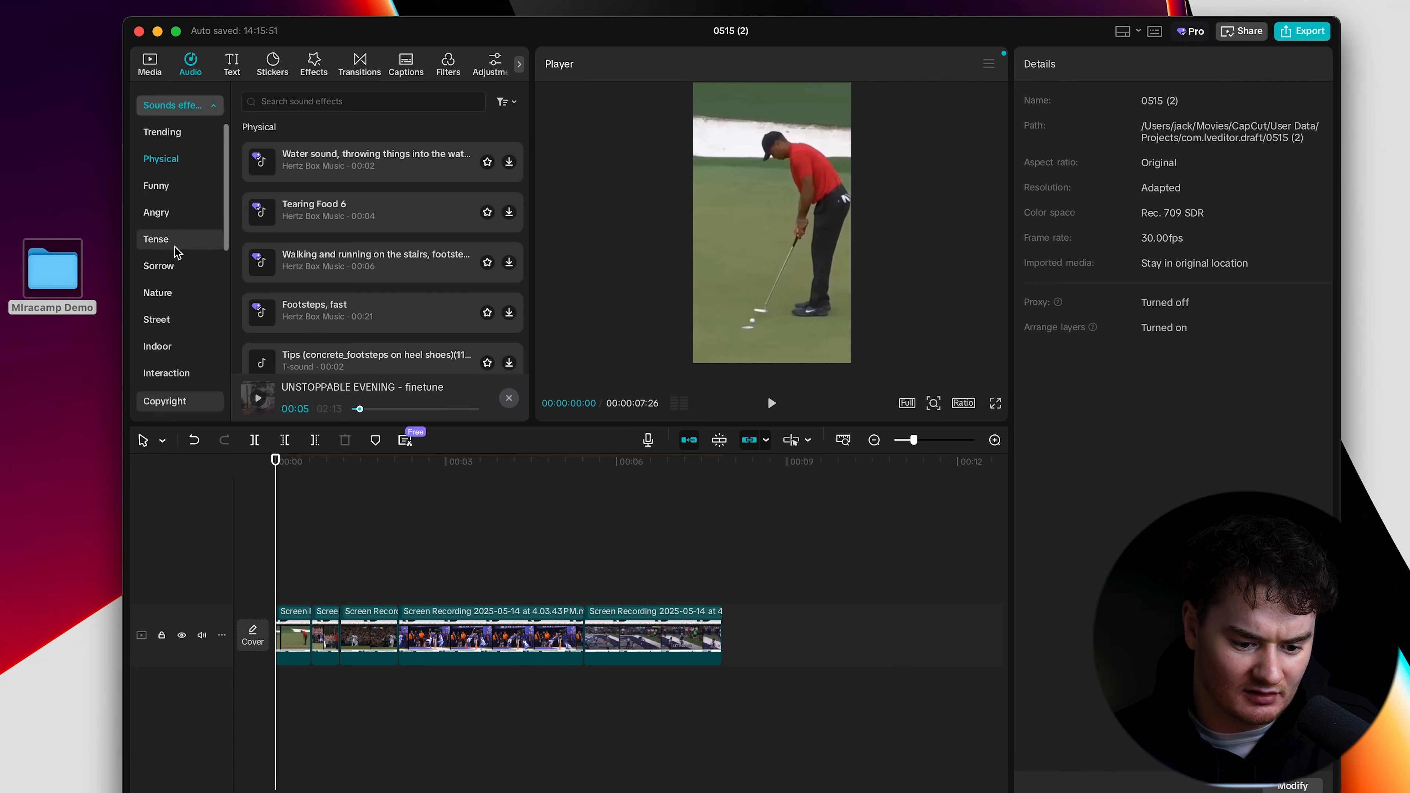
pyautogui.scroll(-3, 314, 206)
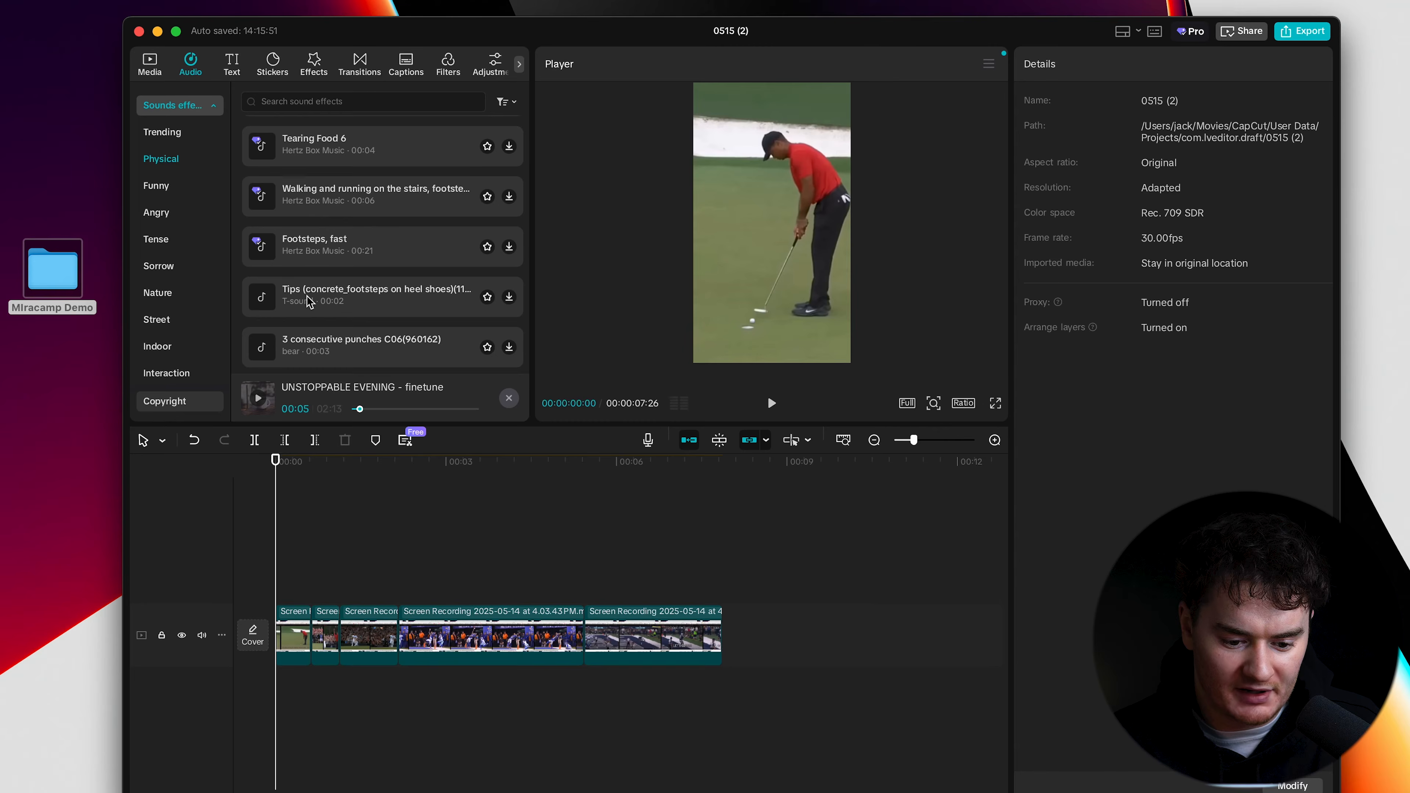
pyautogui.moveTo(307, 296); pyautogui.dragTo(276, 701)
# Step: Preview the footstep sound against the opening footage and trim its end so that only the first footstep remains
pyautogui.scroll(2, 280, 695)
pyautogui.press('space')
pyautogui.press('space')
pyautogui.moveTo(309, 471); pyautogui.dragTo(292, 469)
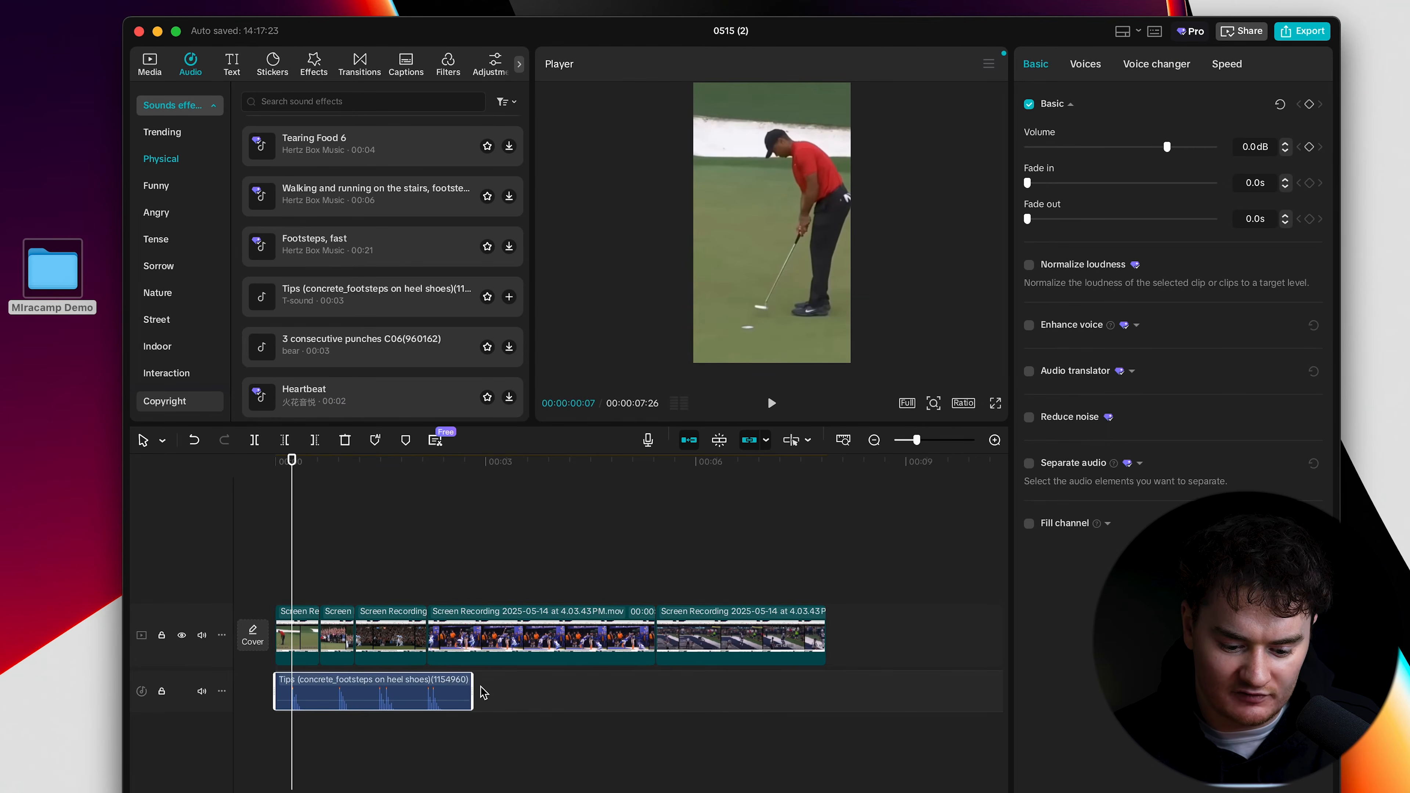
pyautogui.press('space')
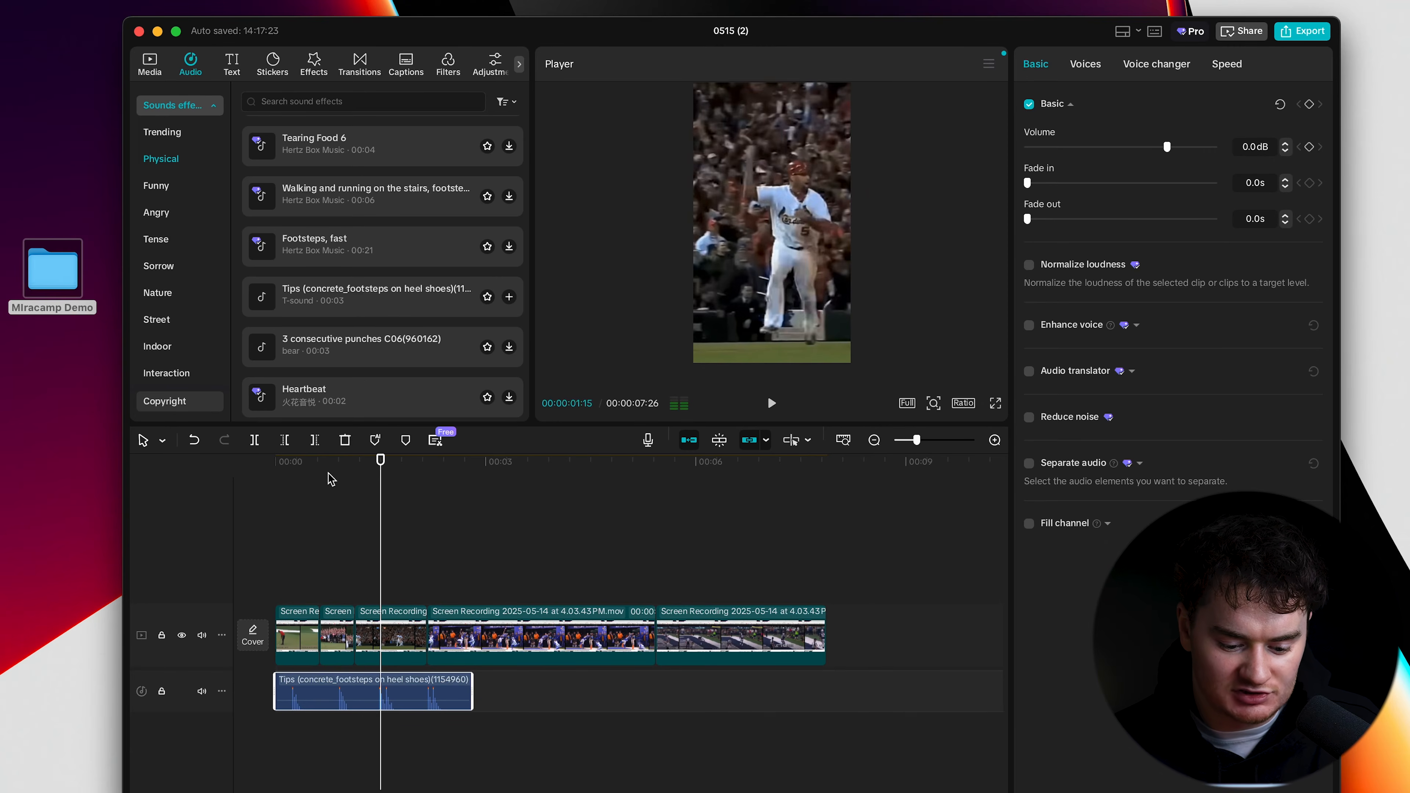
pyautogui.moveTo(330, 472); pyautogui.dragTo(249, 470)
pyautogui.press('space')
pyautogui.press('space')
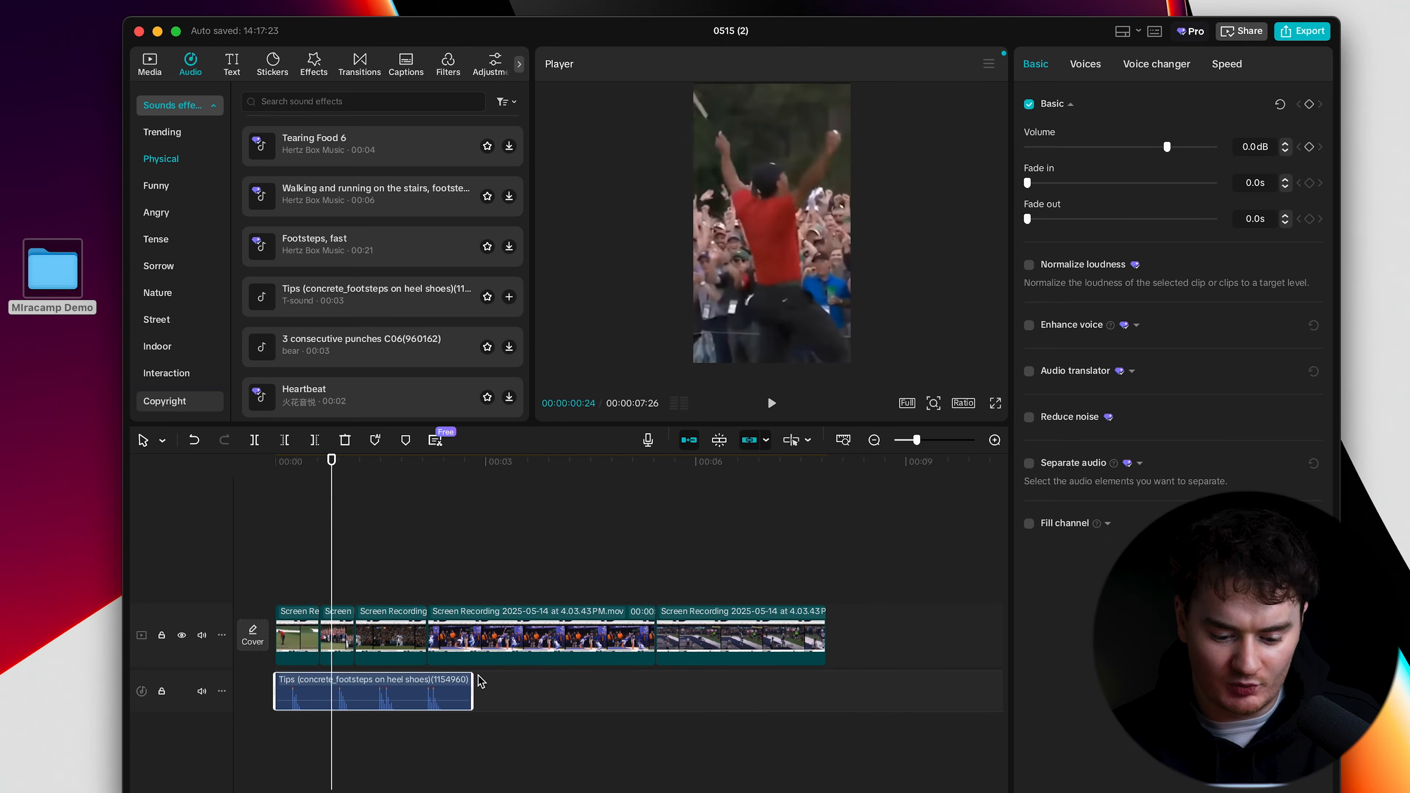
pyautogui.moveTo(473, 689); pyautogui.dragTo(314, 688)
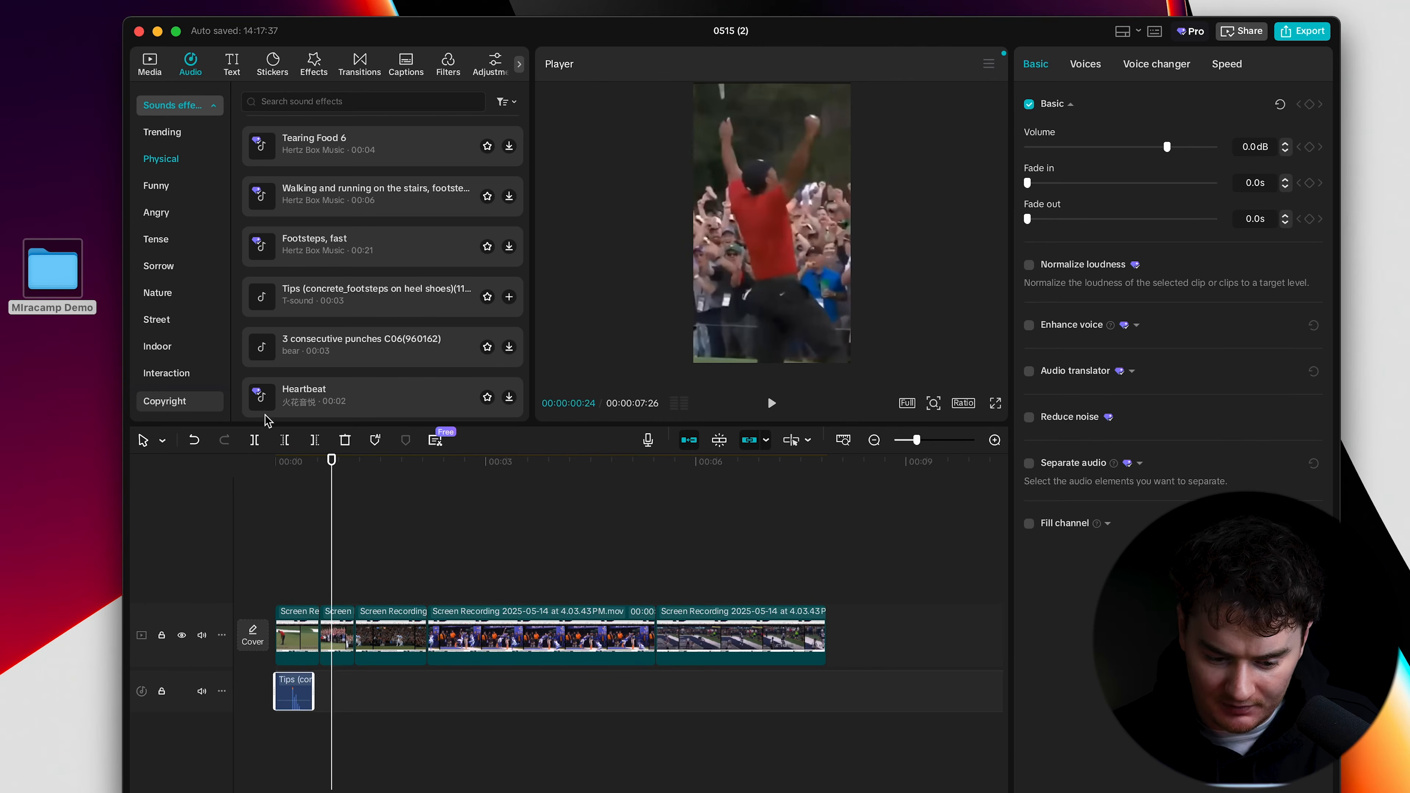
# Step: Play the opening golf clip from the start to check the footstep sound's timing against the putt
pyautogui.click(278, 461)
pyautogui.press('space')
pyautogui.press('space')
pyautogui.scroll(3, 277, 481)
pyautogui.moveTo(277, 470); pyautogui.dragTo(221, 465)
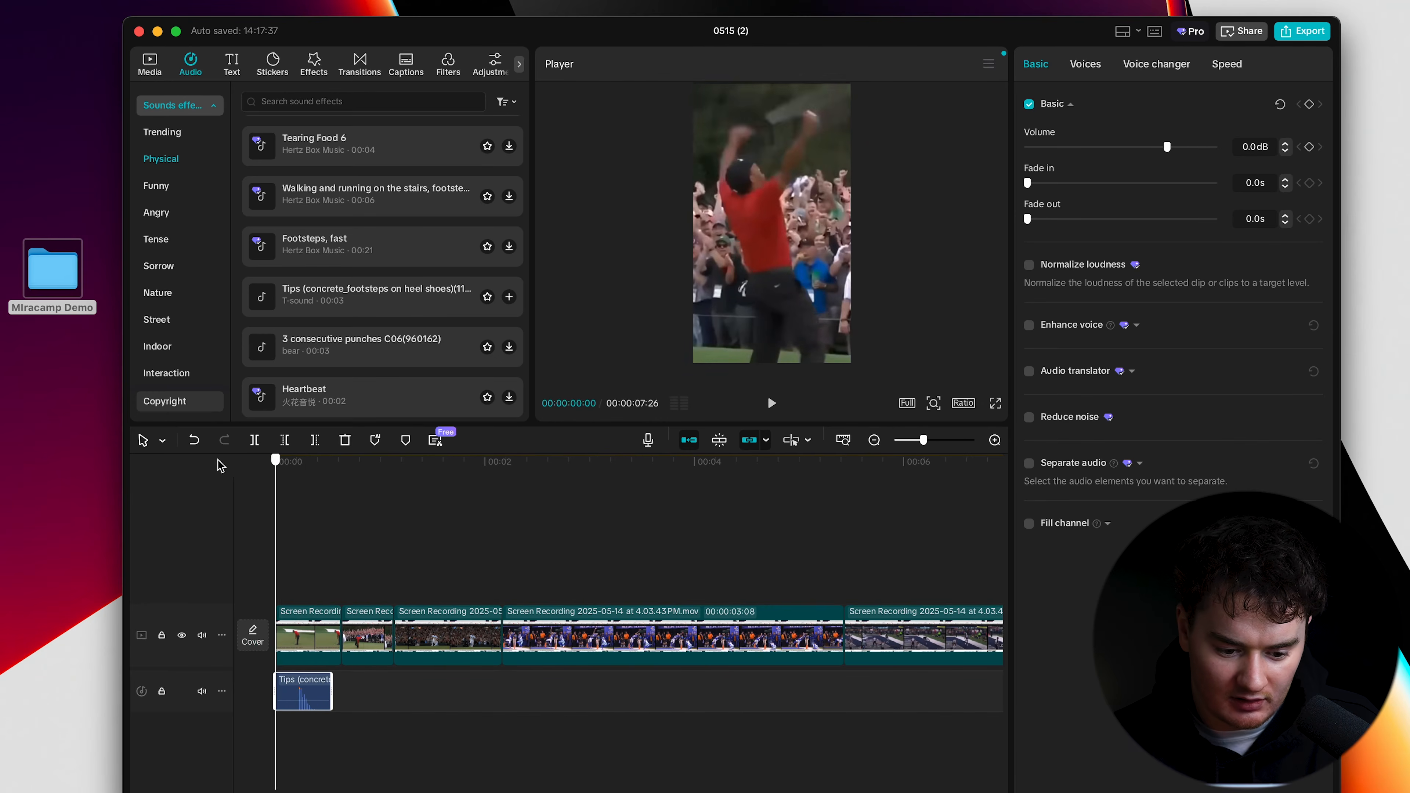
pyautogui.press('space')
pyautogui.press('space')
# Step: Shift the trimmed footstep sound so its peak lines up with the putt at 00:00:00:06, and play it back to check
pyautogui.scroll(2, 277, 636)
pyautogui.moveTo(261, 682); pyautogui.dragTo(273, 682)
pyautogui.scroll(2, 318, 500)
pyautogui.moveTo(318, 499); pyautogui.dragTo(317, 466)
pyautogui.scroll(3, 318, 609)
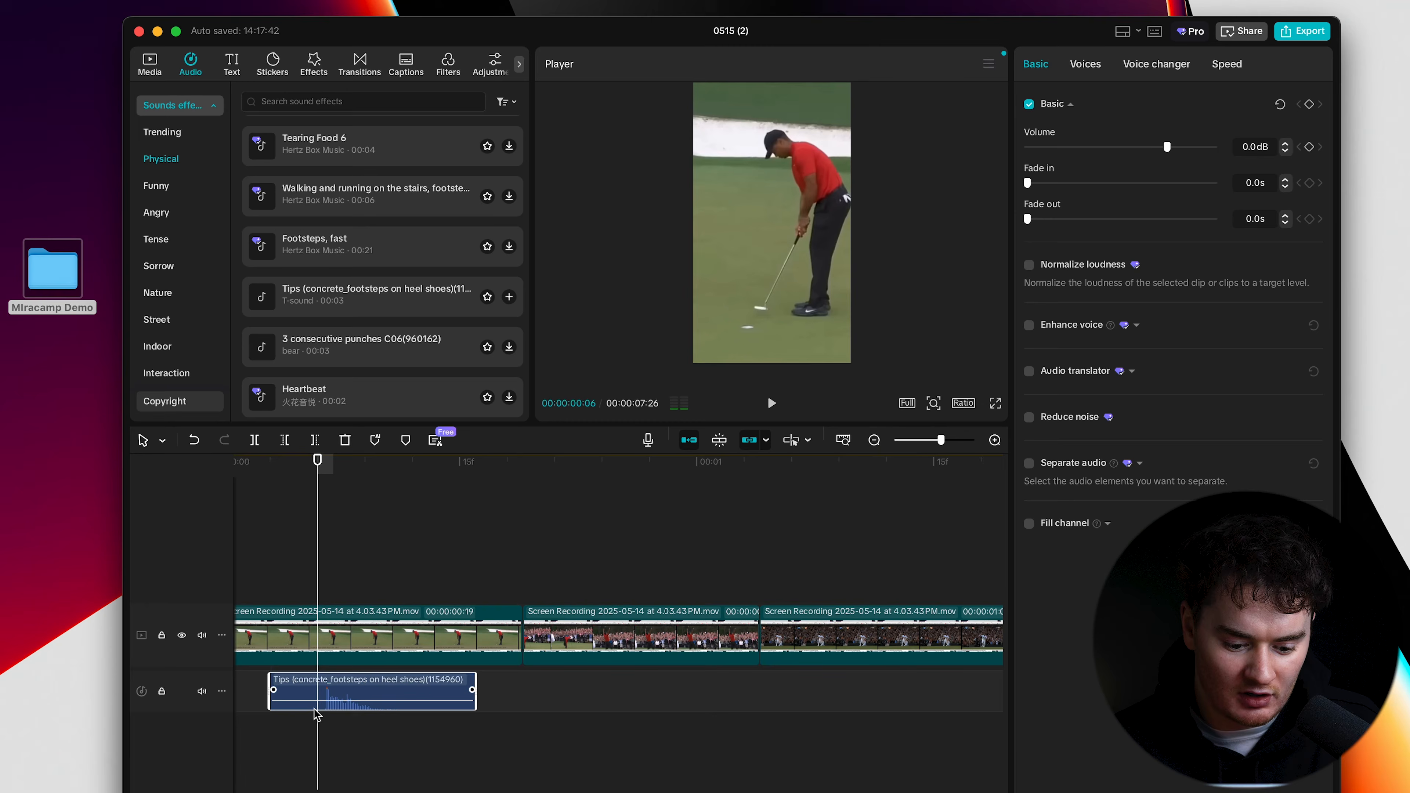
pyautogui.moveTo(339, 688); pyautogui.dragTo(330, 688)
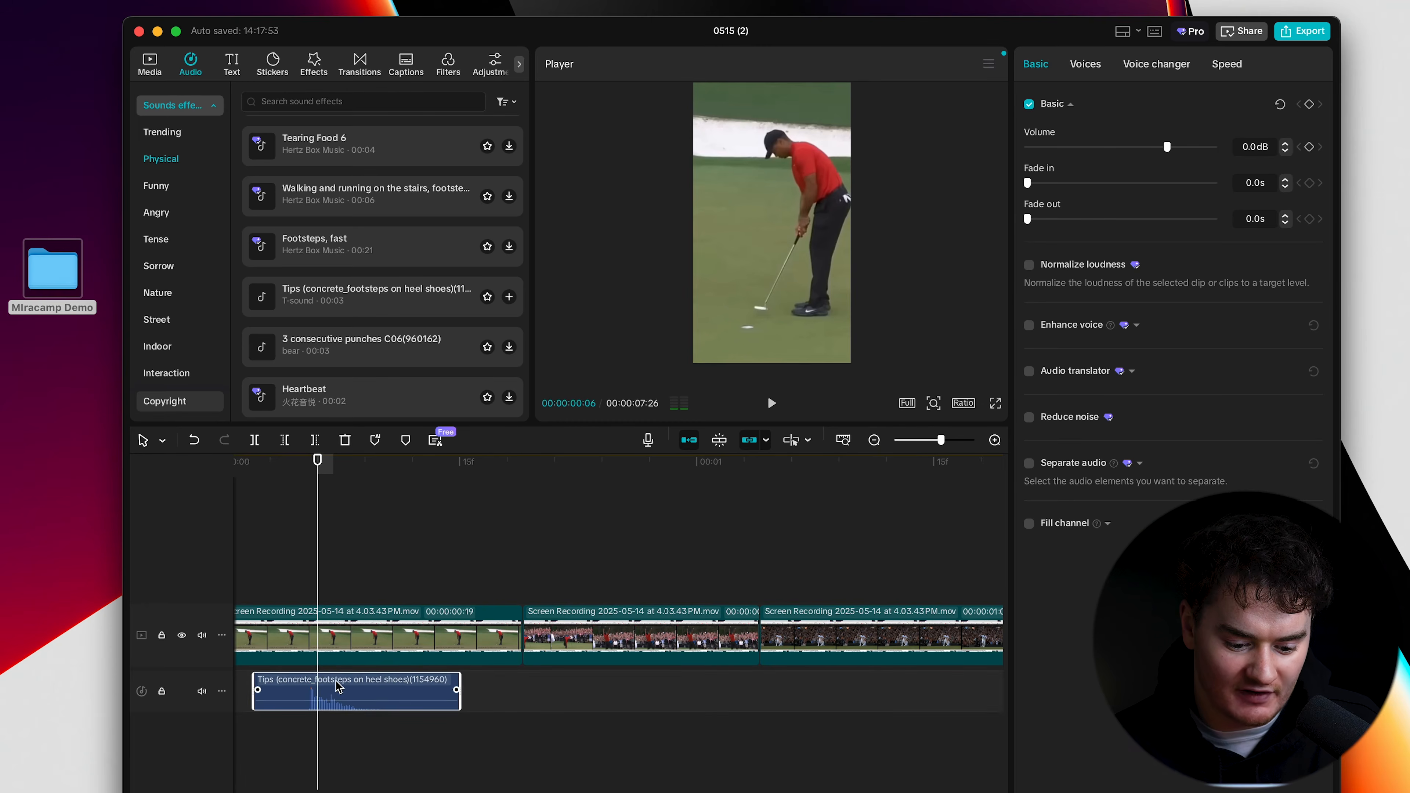
pyautogui.moveTo(316, 475); pyautogui.dragTo(246, 479)
pyautogui.press('space')
pyautogui.press('space')
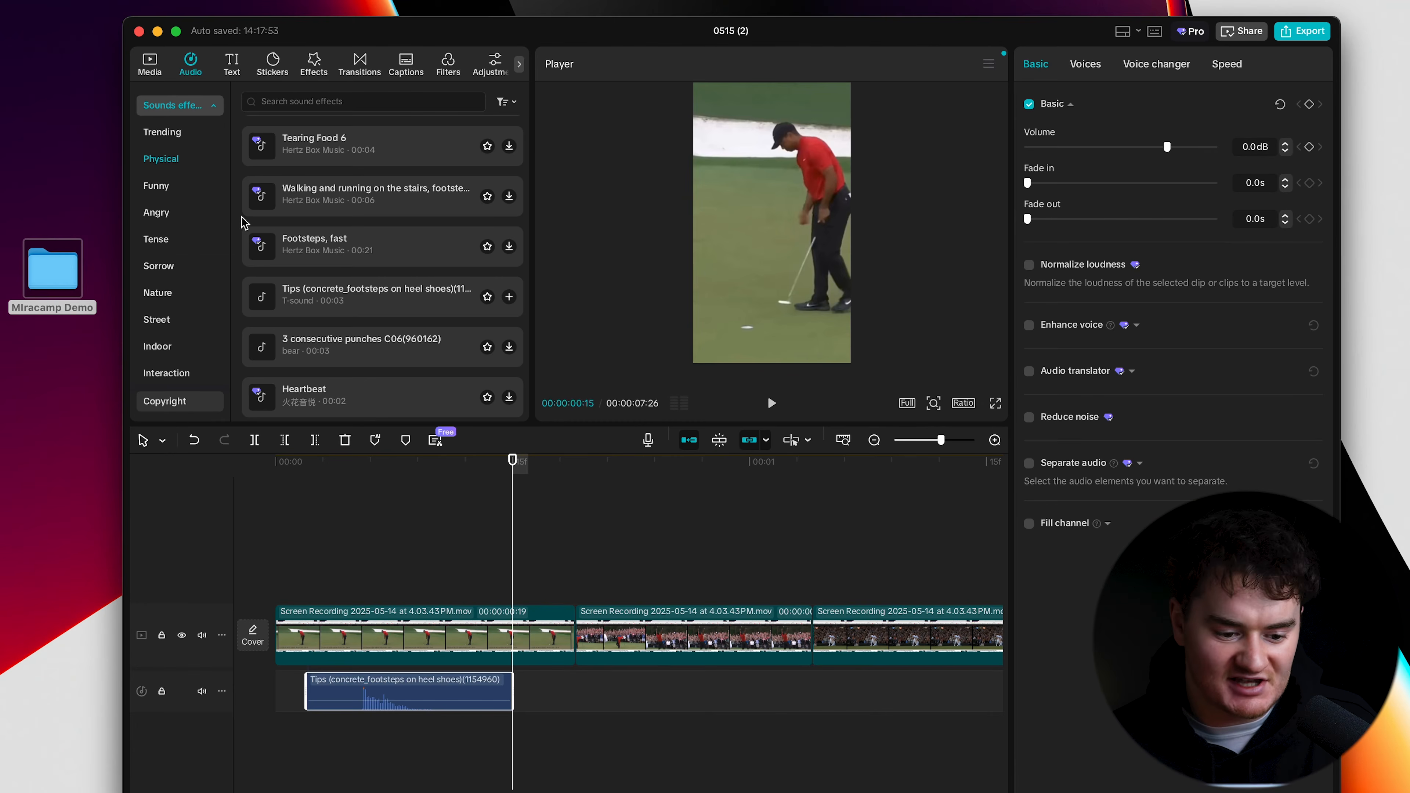
# Step: Add the Epic Motivational Music - Born A Legend.mp4 clip from the Miracamp Demo folder after the last highlight on the main track
pyautogui.click(214, 105)
pyautogui.click(191, 157)
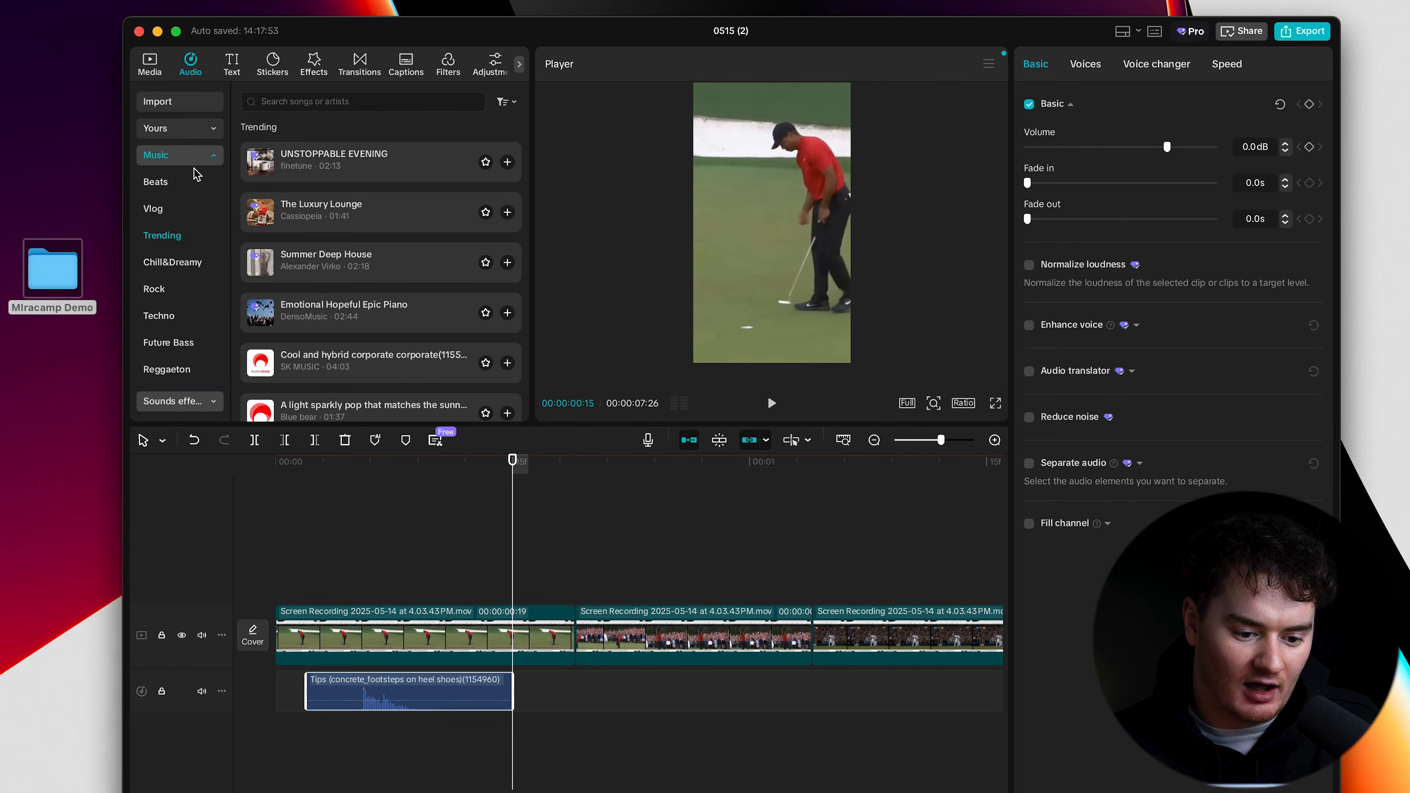
pyautogui.click(150, 63)
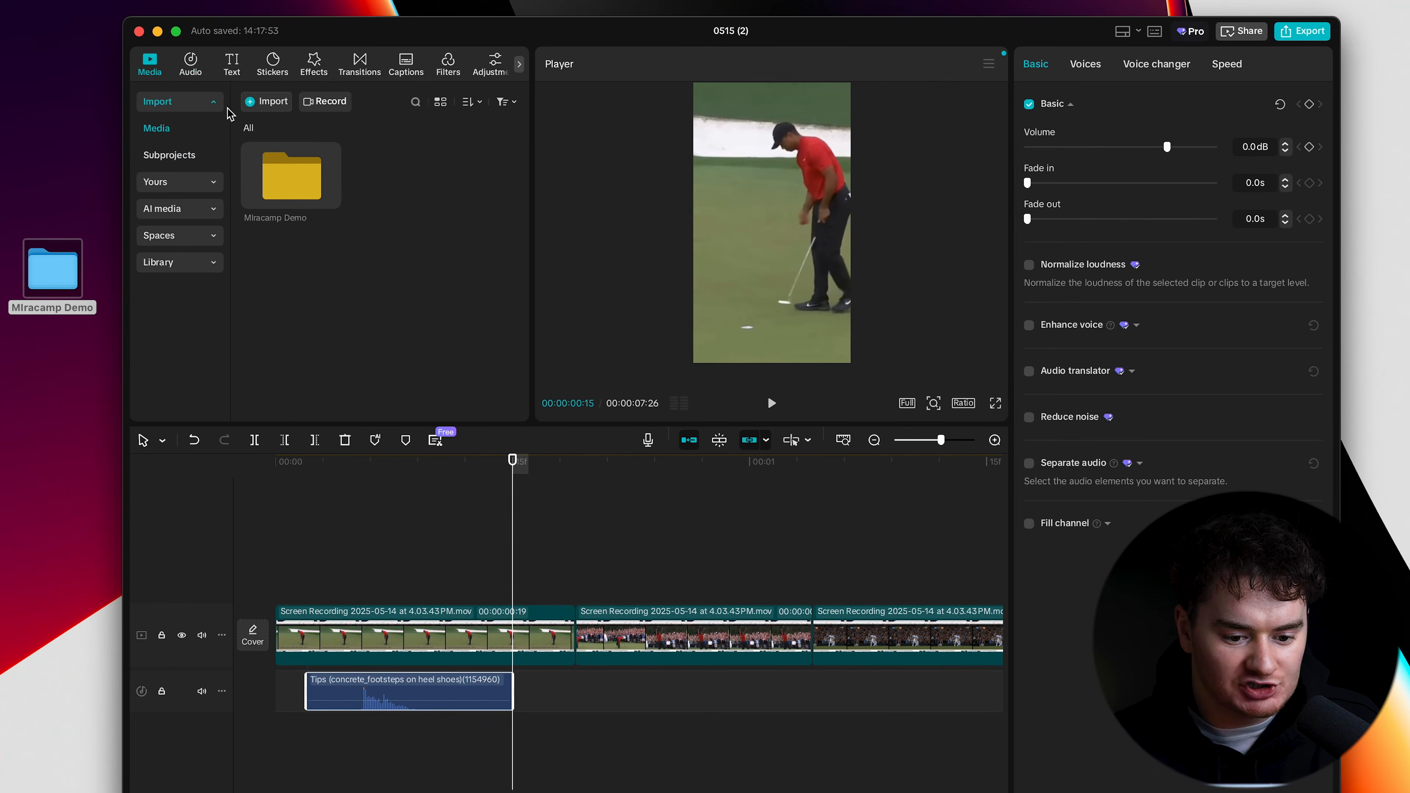
pyautogui.click(285, 176)
pyautogui.doubleClick(284, 176)
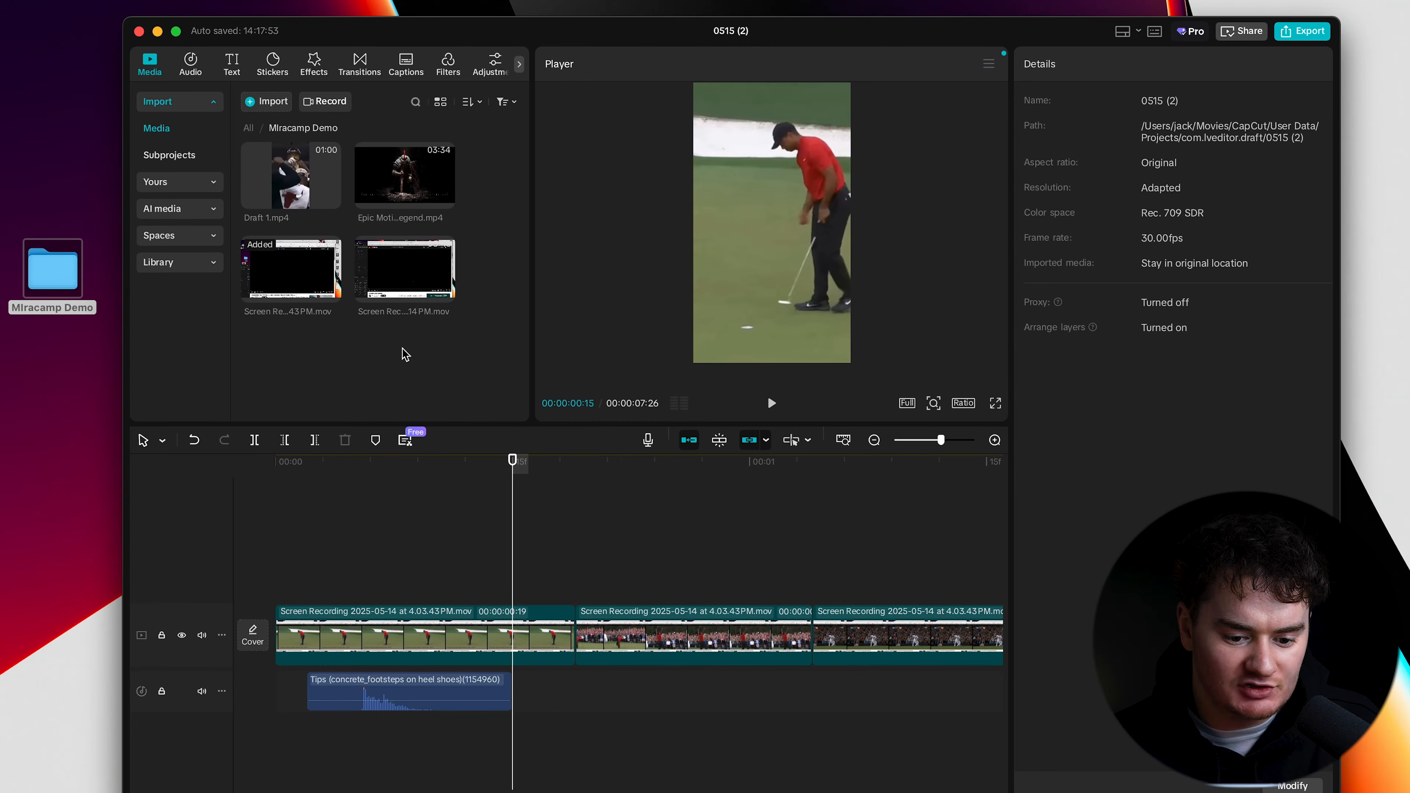
pyautogui.scroll(-3, 412, 593)
pyautogui.scroll(-5, 391, 598)
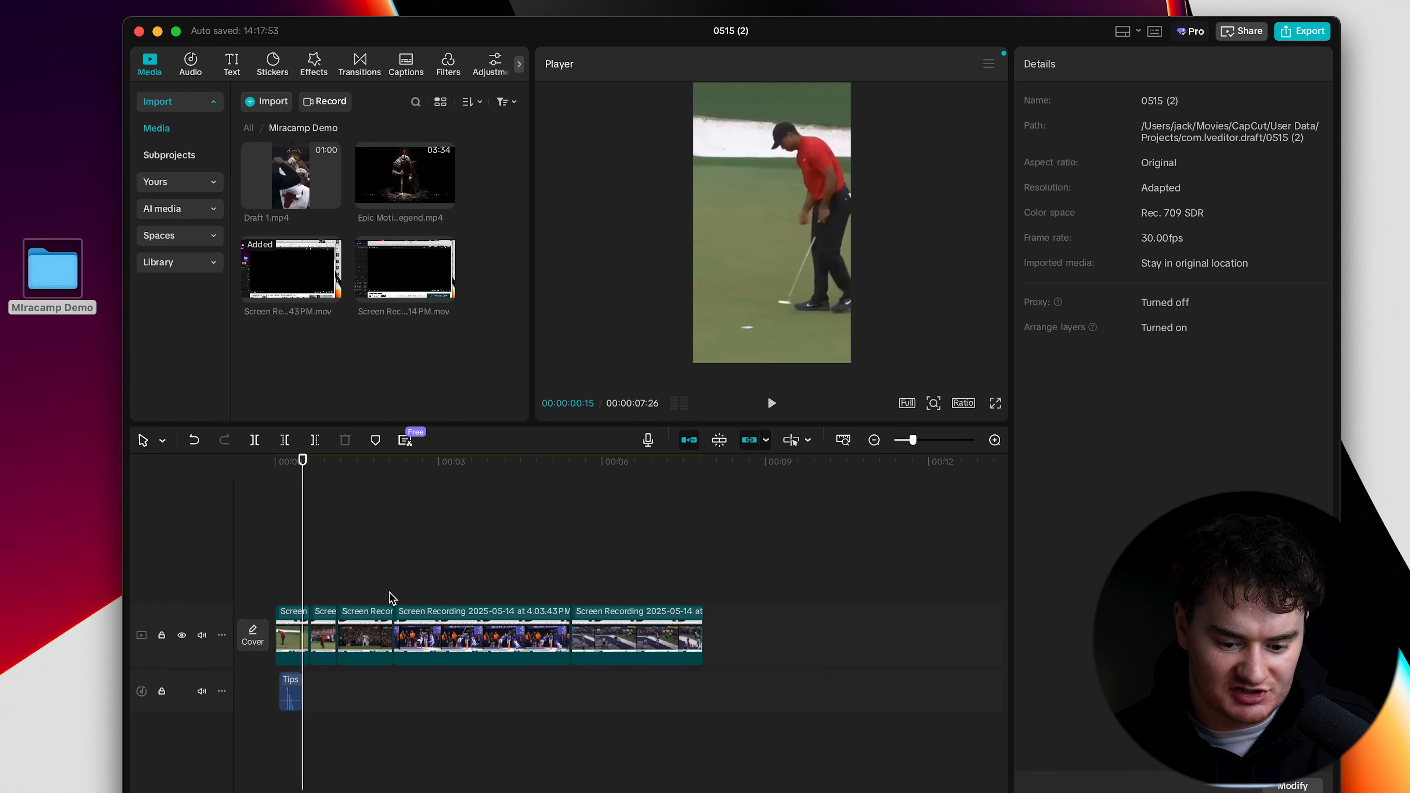
pyautogui.moveTo(444, 197); pyautogui.dragTo(672, 533)
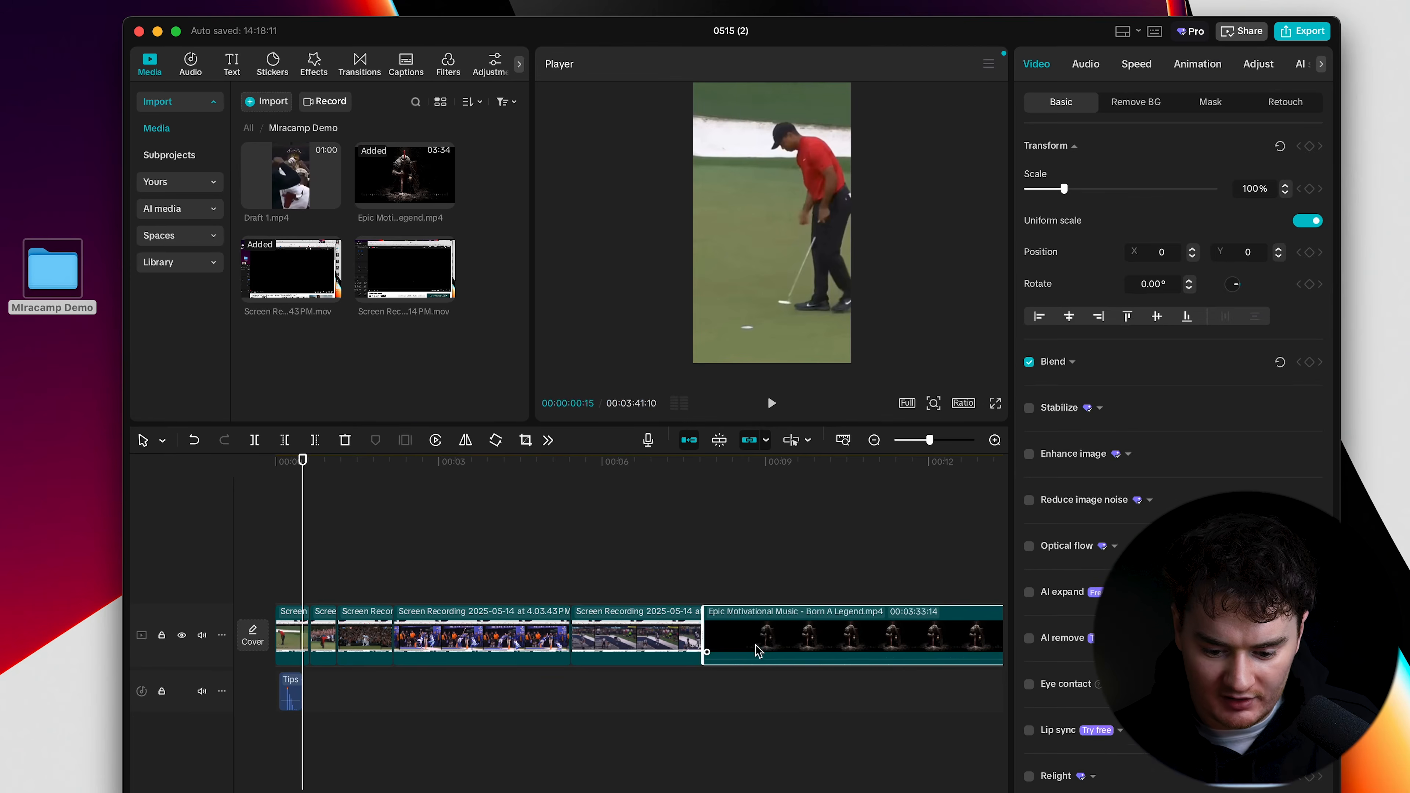
# Step: Play the beginning of the motivational music clip to hear the track
pyautogui.click(766, 489)
pyautogui.press('space')
pyautogui.scroll(-2, 771, 522)
pyautogui.press('space')
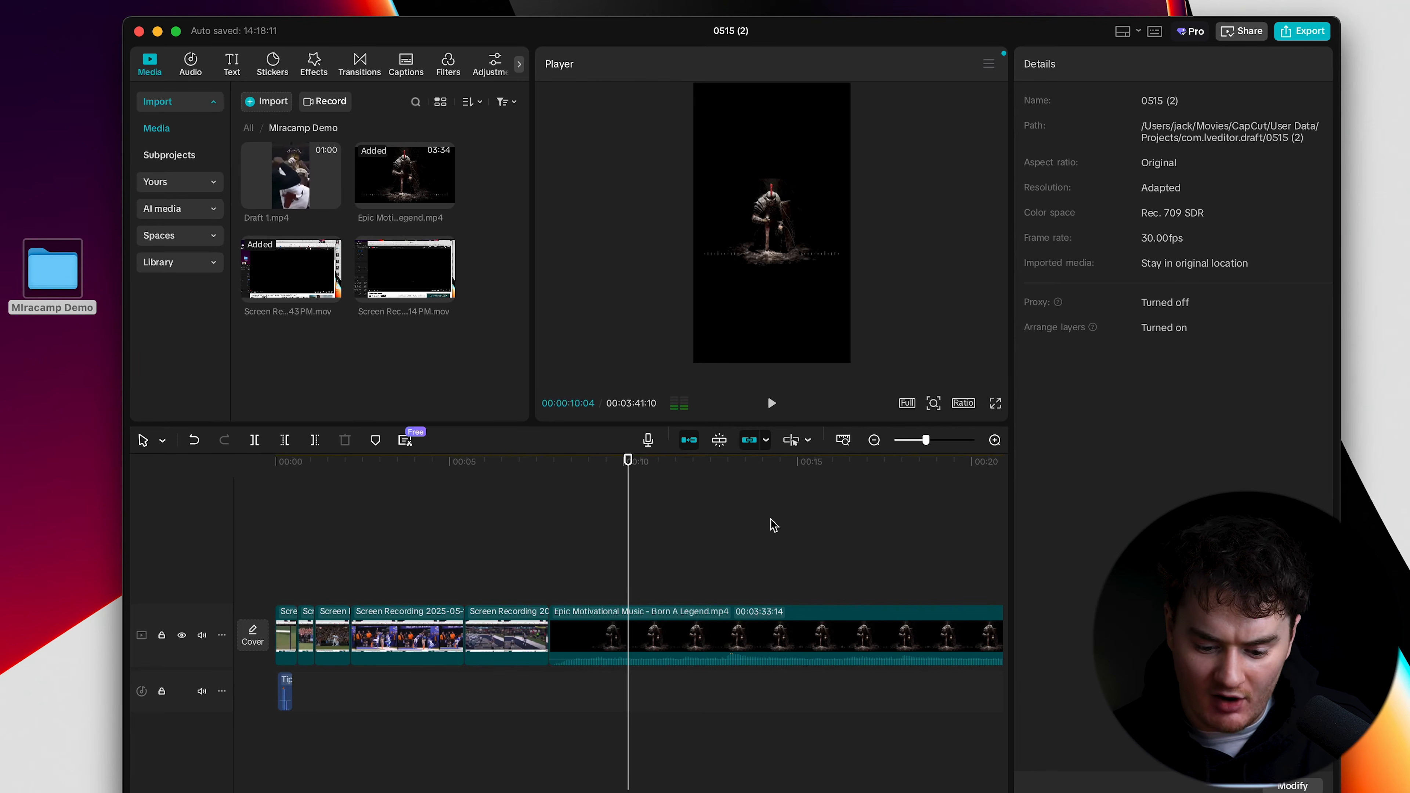
# Step: Move the motivational music clip to a track above the highlights and align its start with the beginning of the timeline
pyautogui.moveTo(690, 625); pyautogui.dragTo(409, 470)
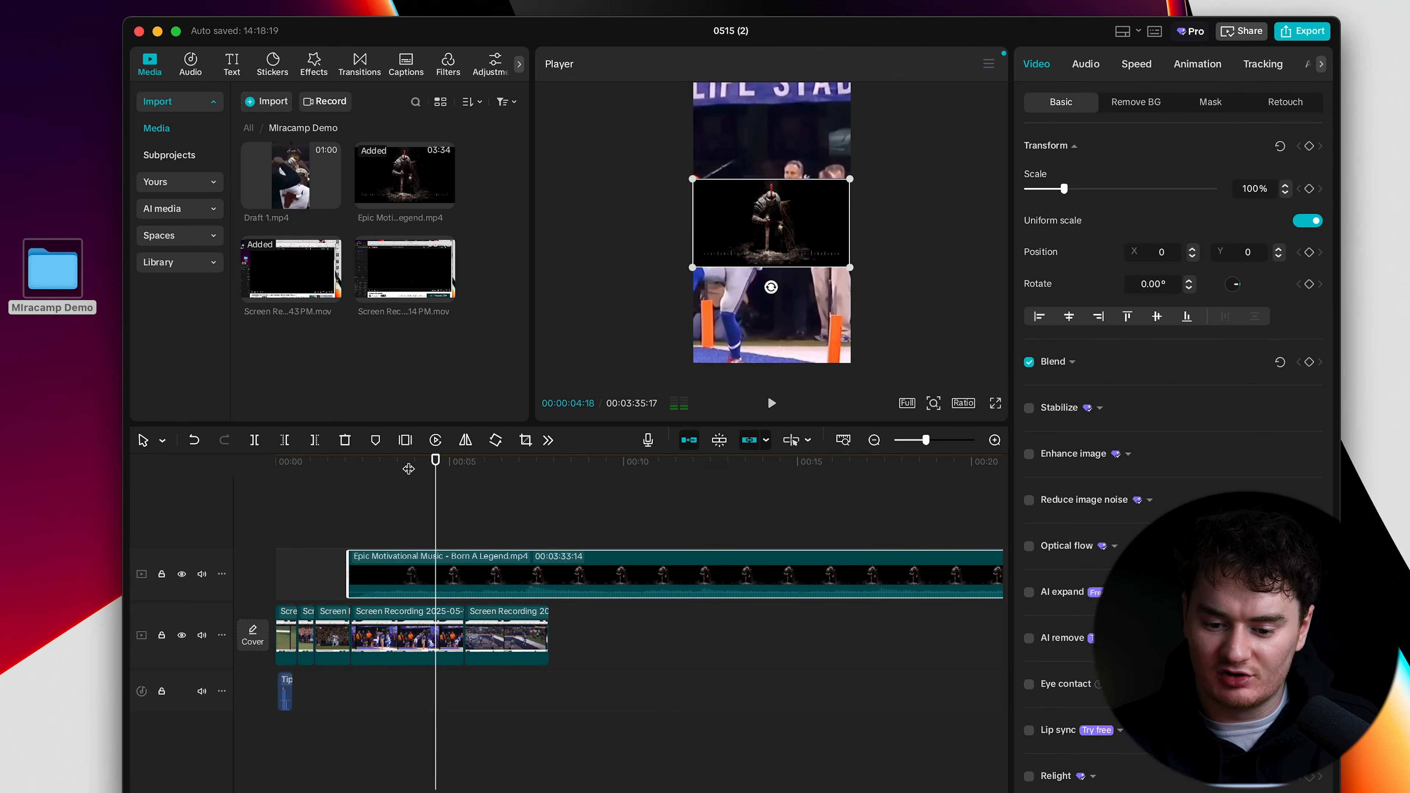
pyautogui.moveTo(585, 572); pyautogui.dragTo(793, 573)
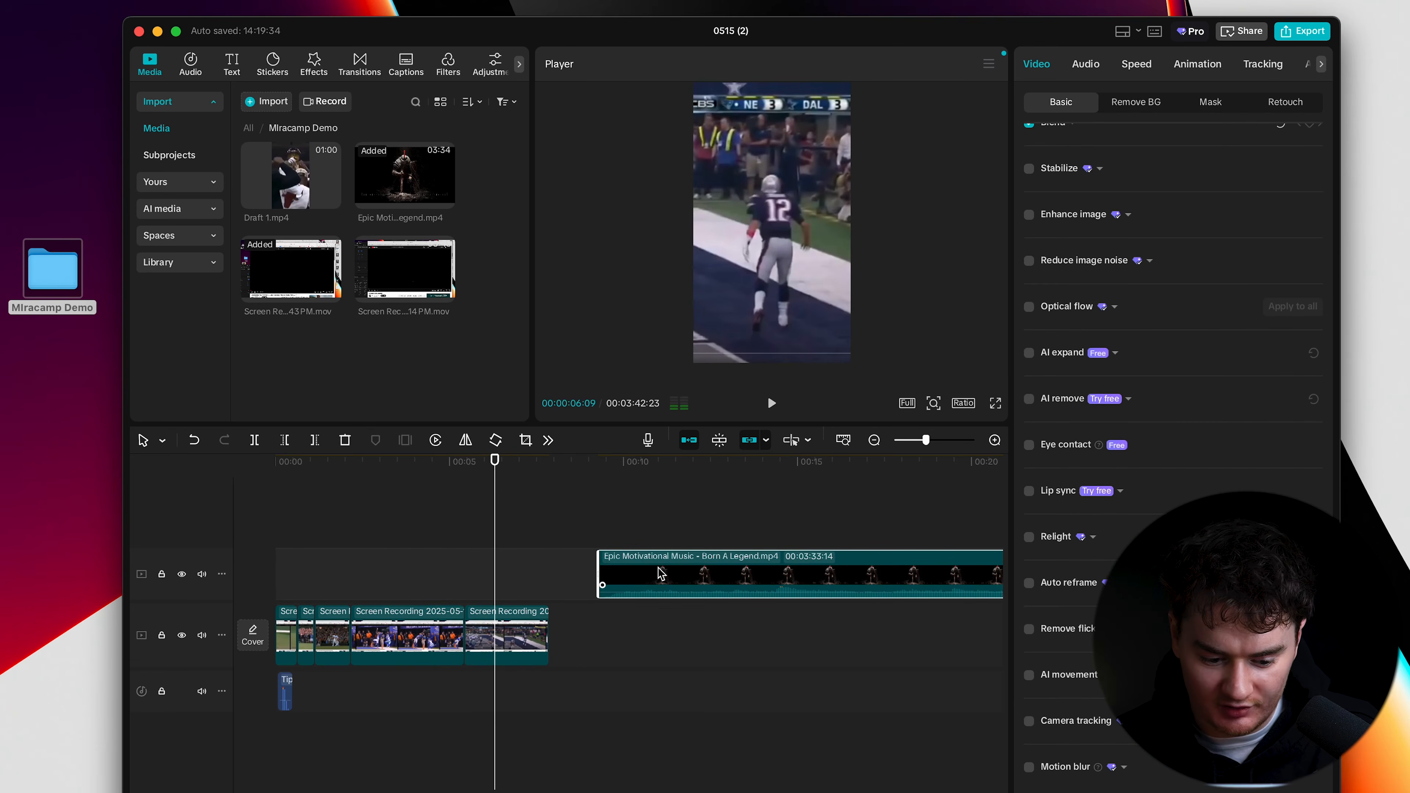
pyautogui.moveTo(659, 573); pyautogui.dragTo(480, 705)
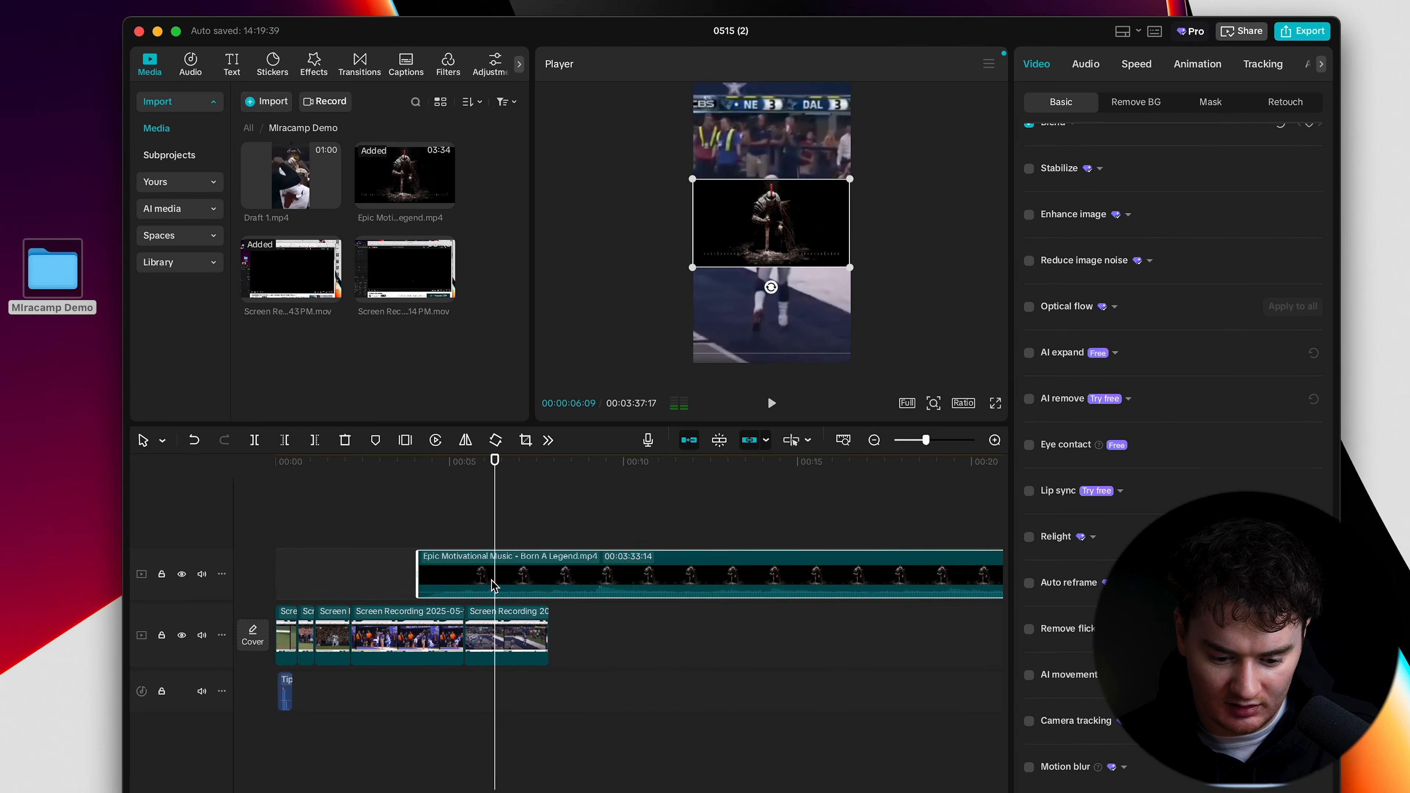
pyautogui.moveTo(494, 586); pyautogui.dragTo(292, 573)
# Step: Move all the sports highlight clips to a new track above the motivational music clip so they cover its picture
pyautogui.click(303, 464)
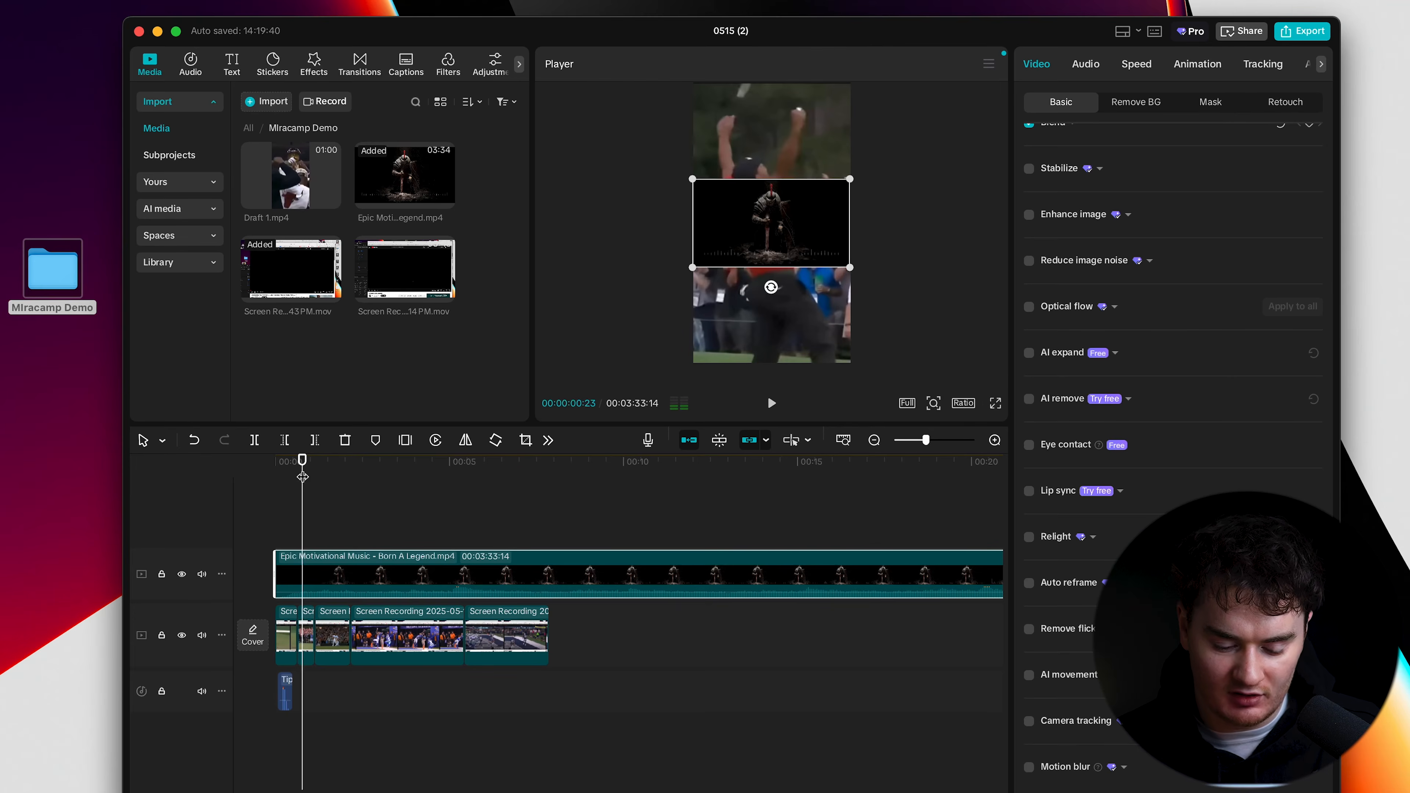
pyautogui.click(349, 524)
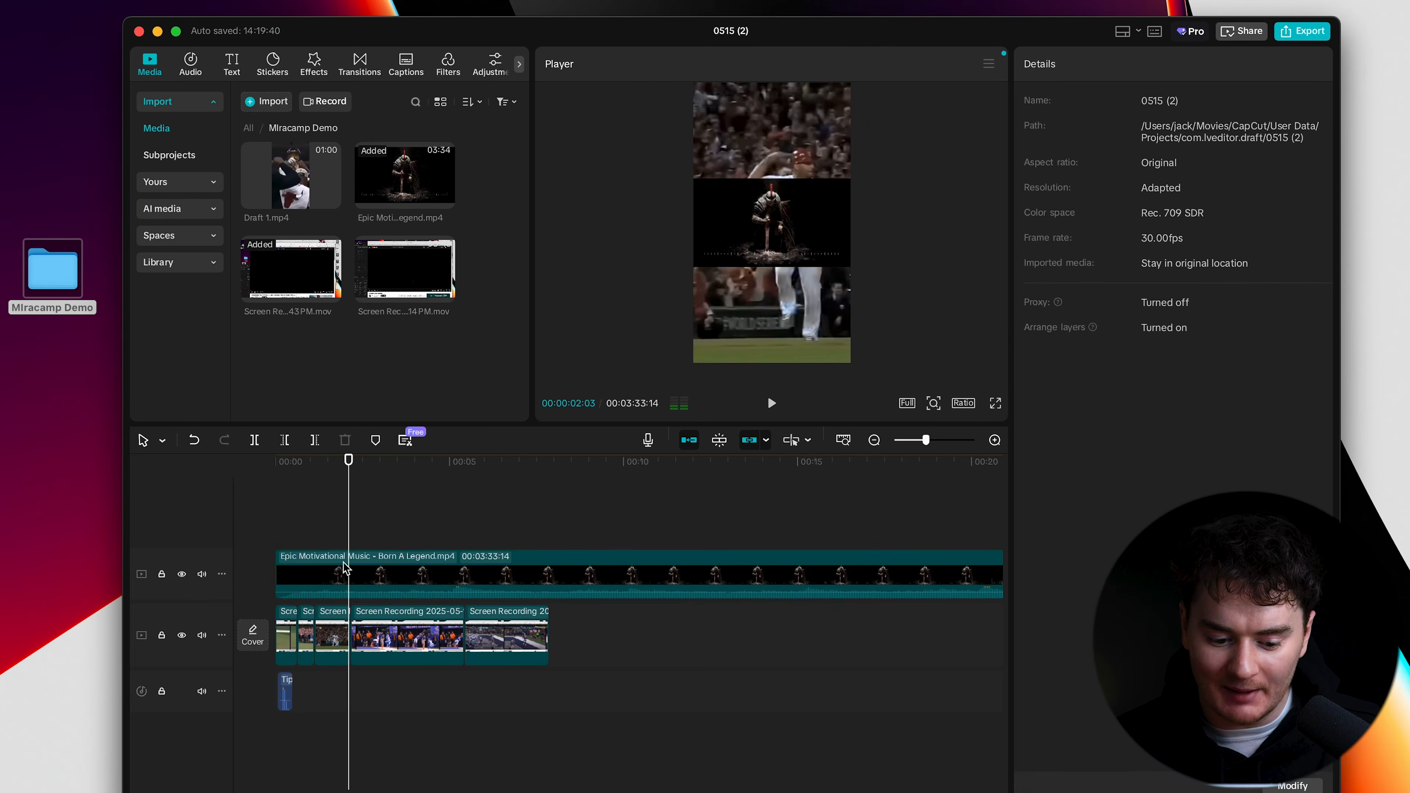
pyautogui.click(343, 566)
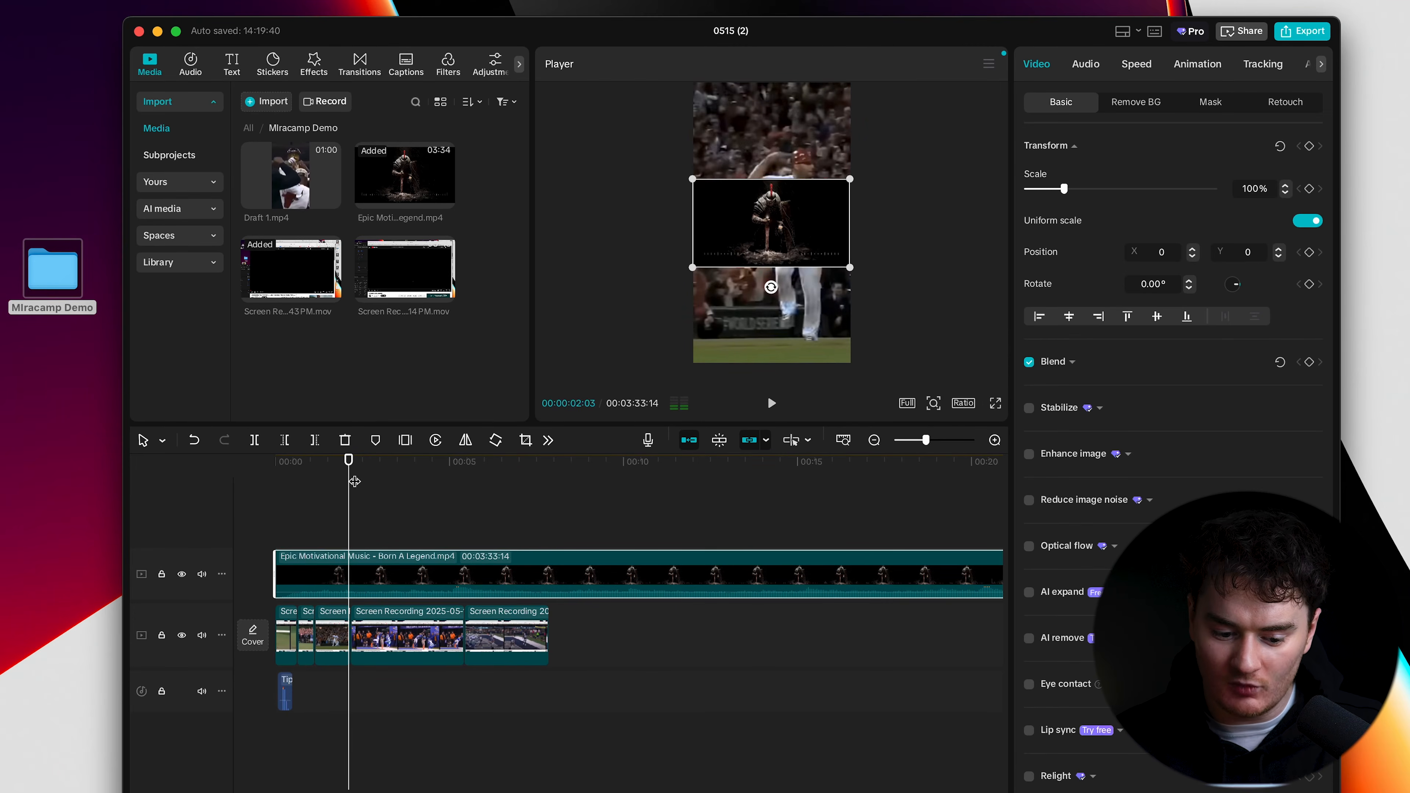
pyautogui.click(331, 478)
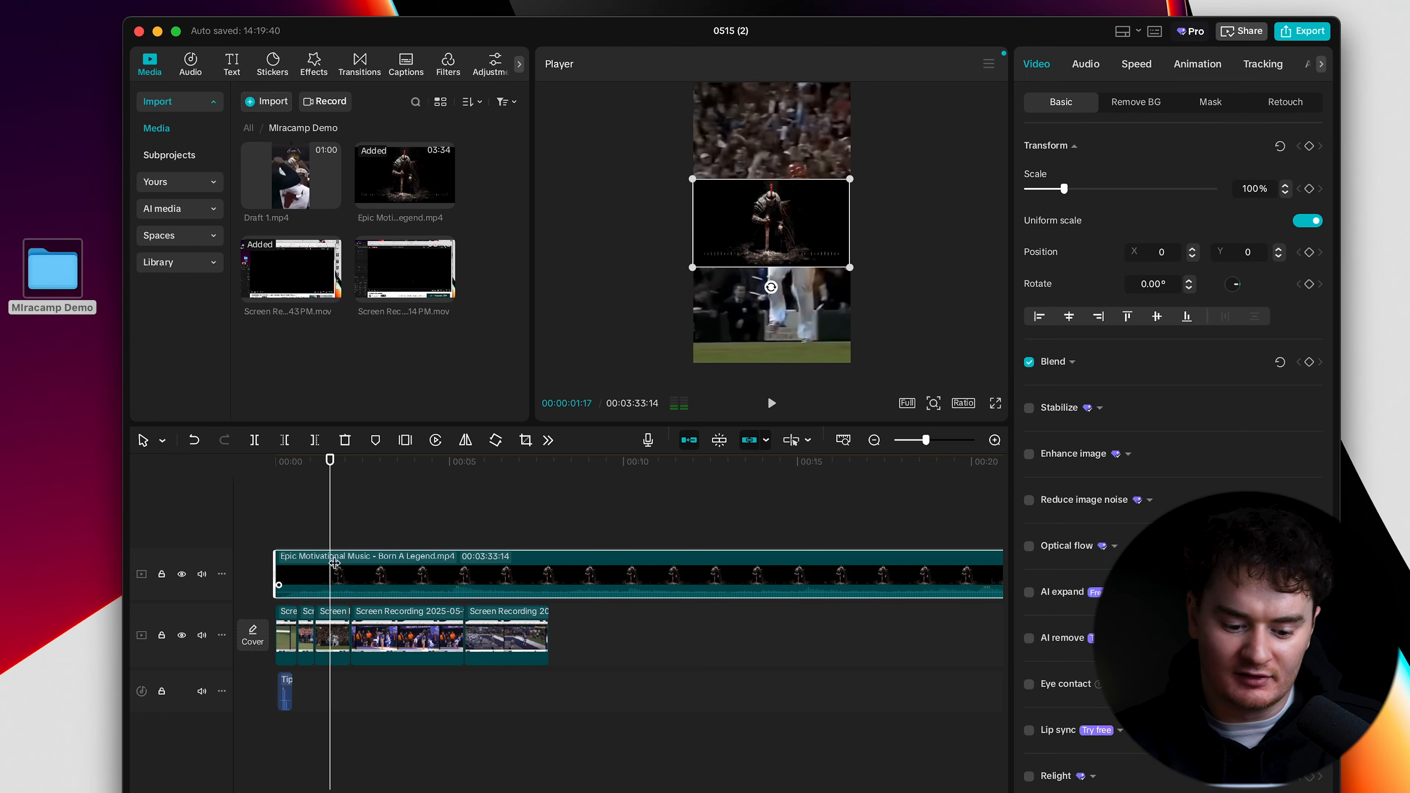
pyautogui.click(332, 621)
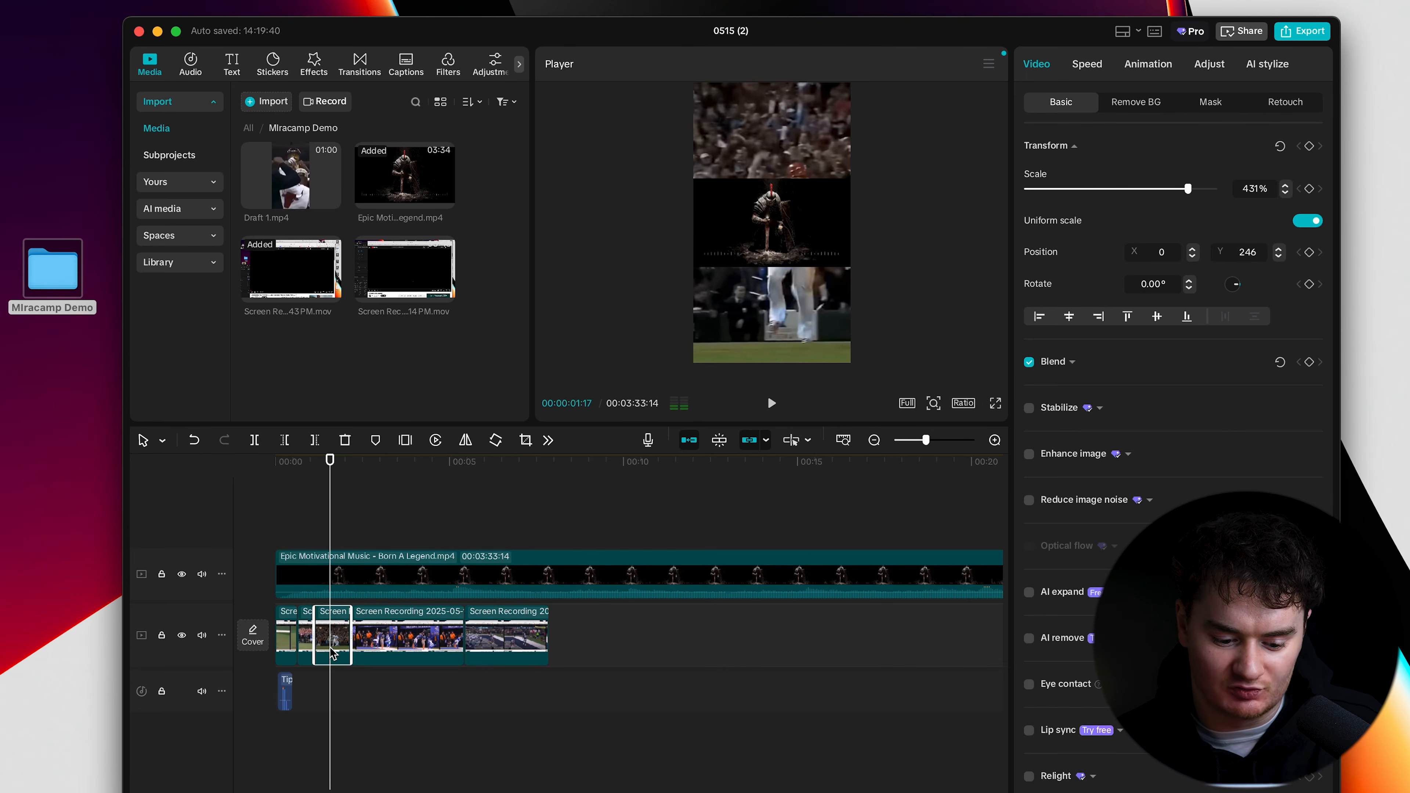
pyautogui.click(339, 578)
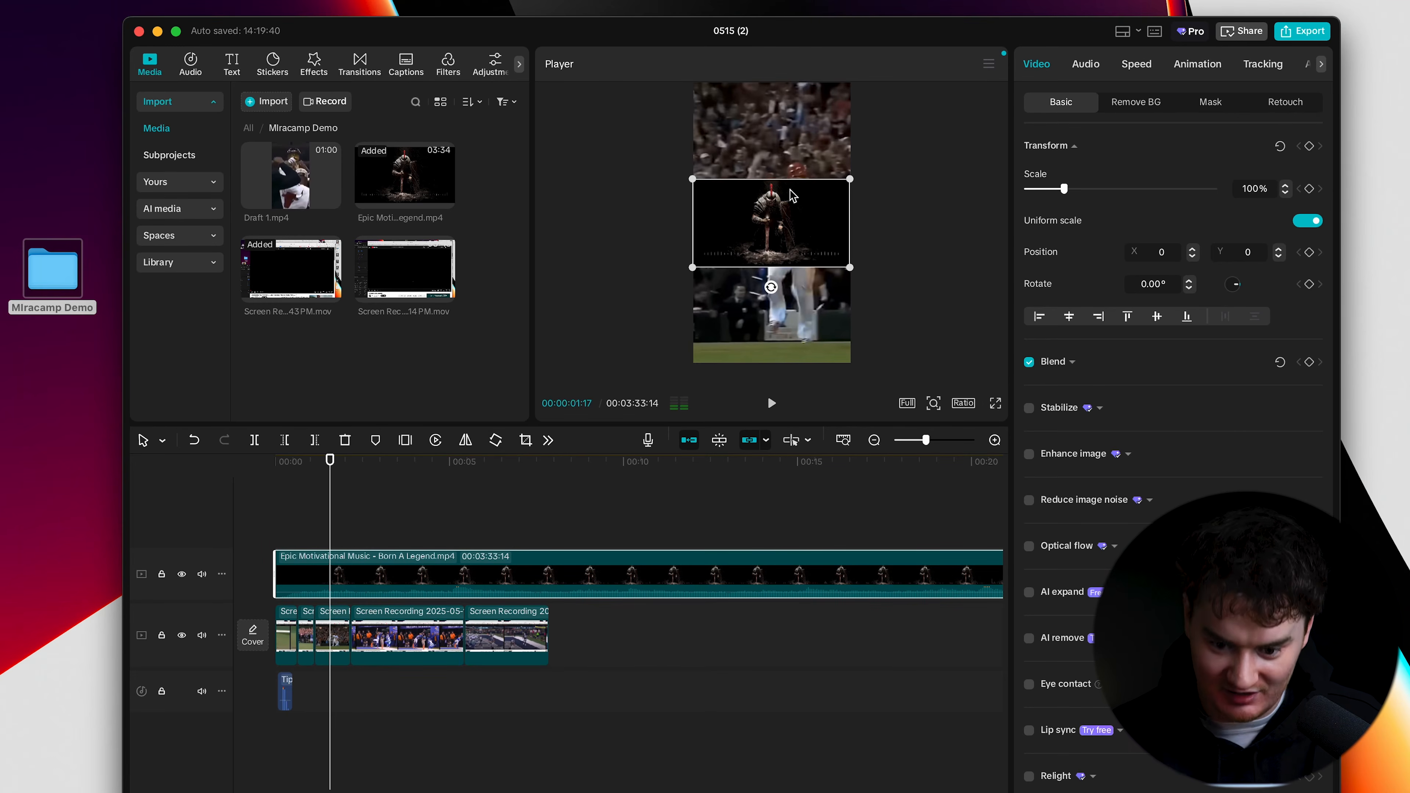
pyautogui.click(333, 617)
pyautogui.moveTo(593, 631); pyautogui.dragTo(340, 514)
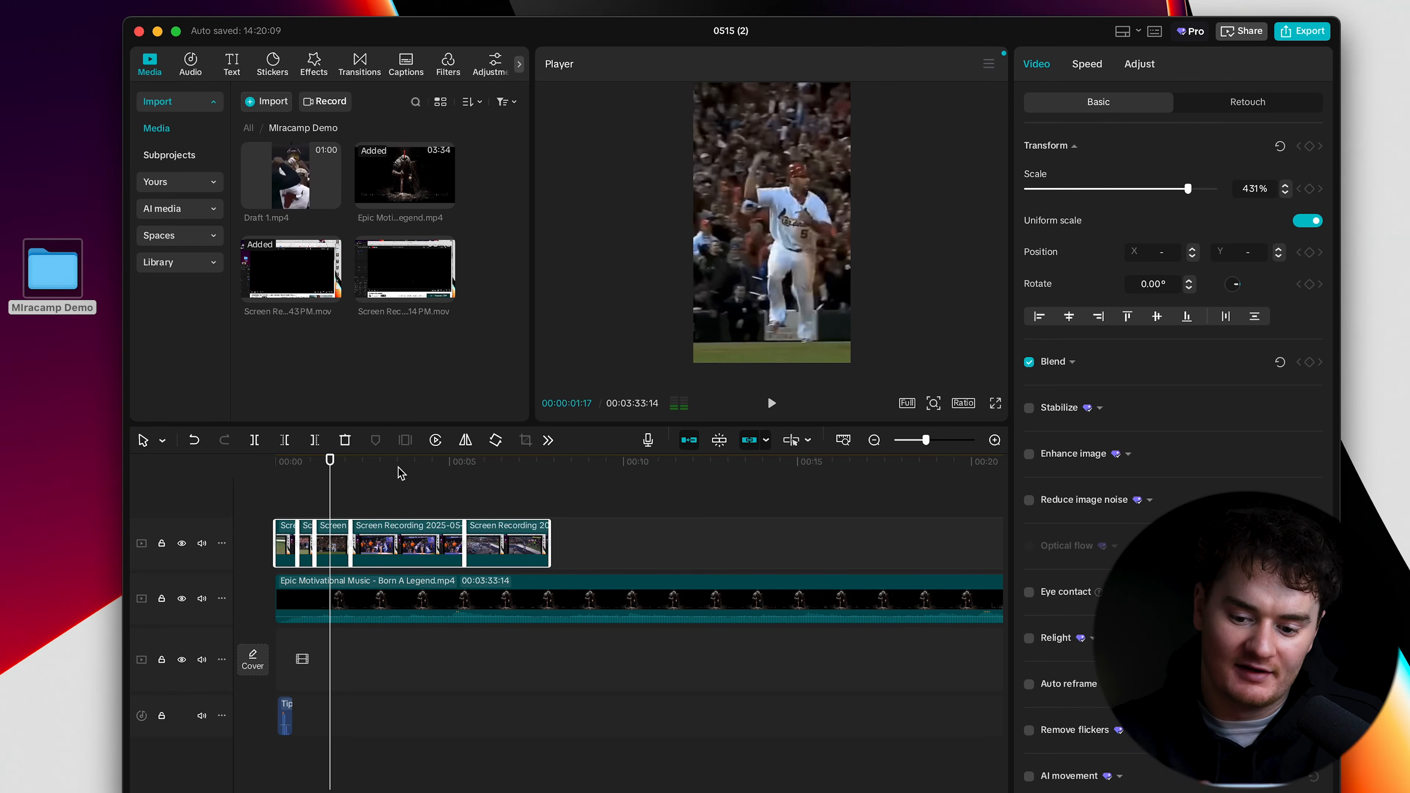
# Step: Play the opening highlights from the beginning of the timeline to check how the music fits the clips
pyautogui.moveTo(330, 460)
pyautogui.mouseDown()
pyautogui.moveTo(292, 460)
pyautogui.moveTo(340, 461)
pyautogui.mouseUp()
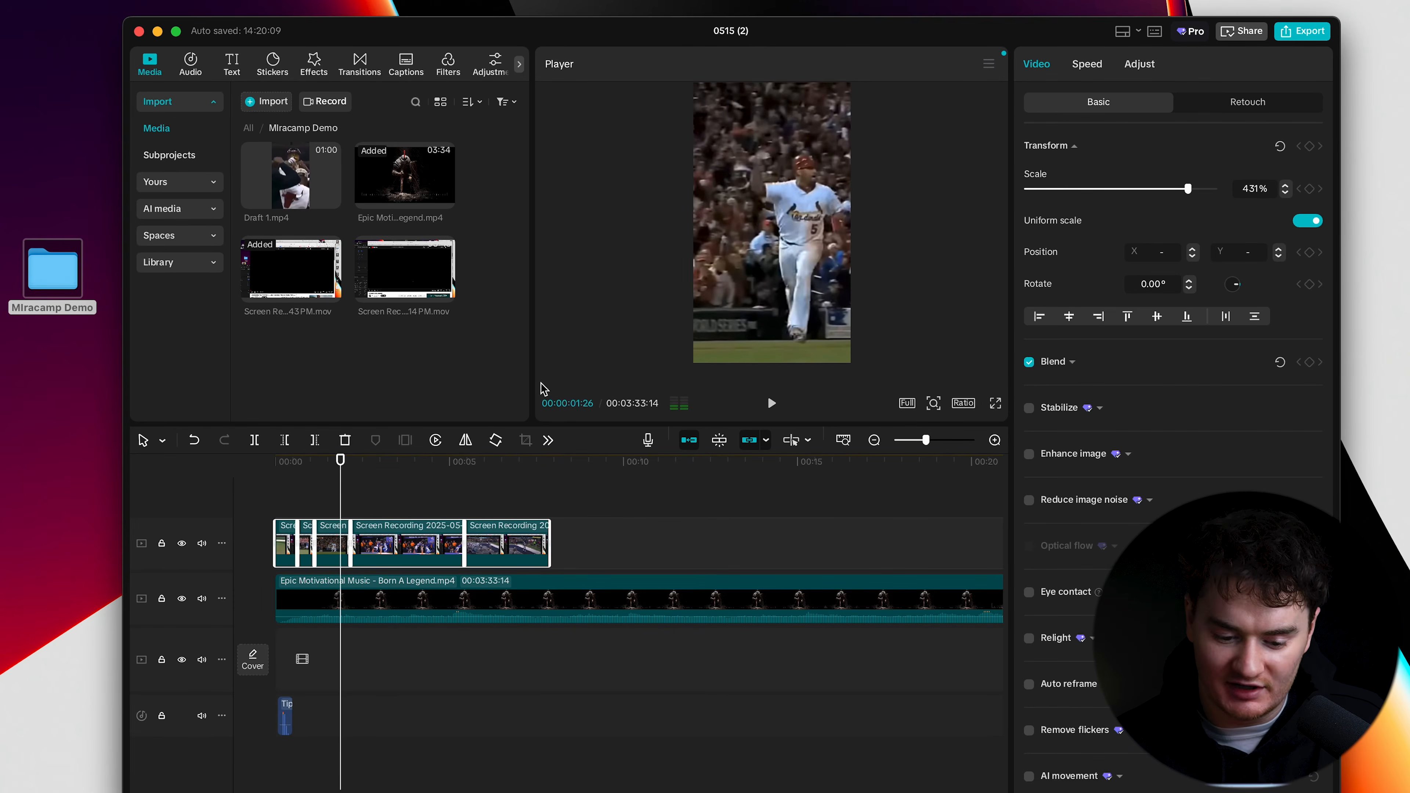
pyautogui.press('space')
pyautogui.click(279, 476)
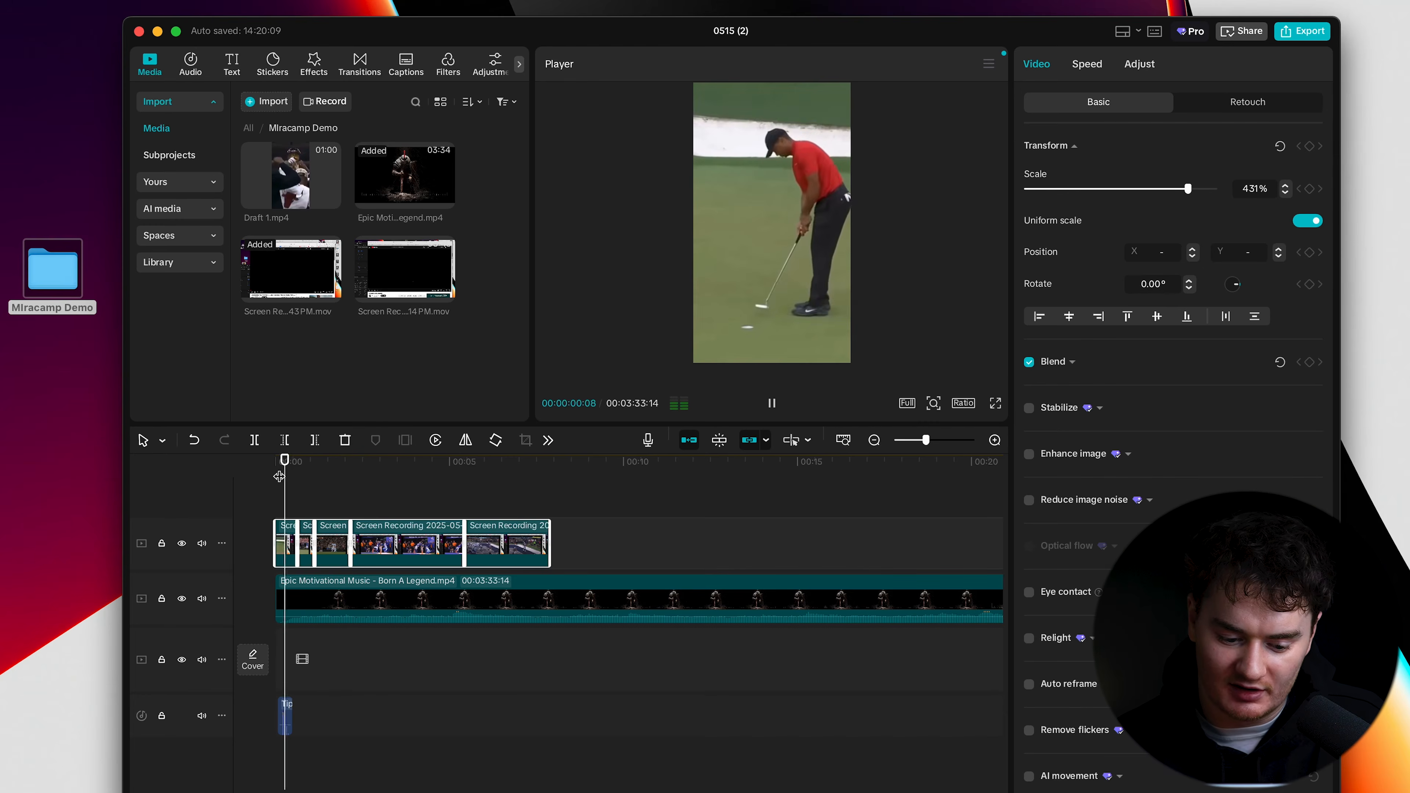
pyautogui.press('space')
pyautogui.scroll(3, 290, 556)
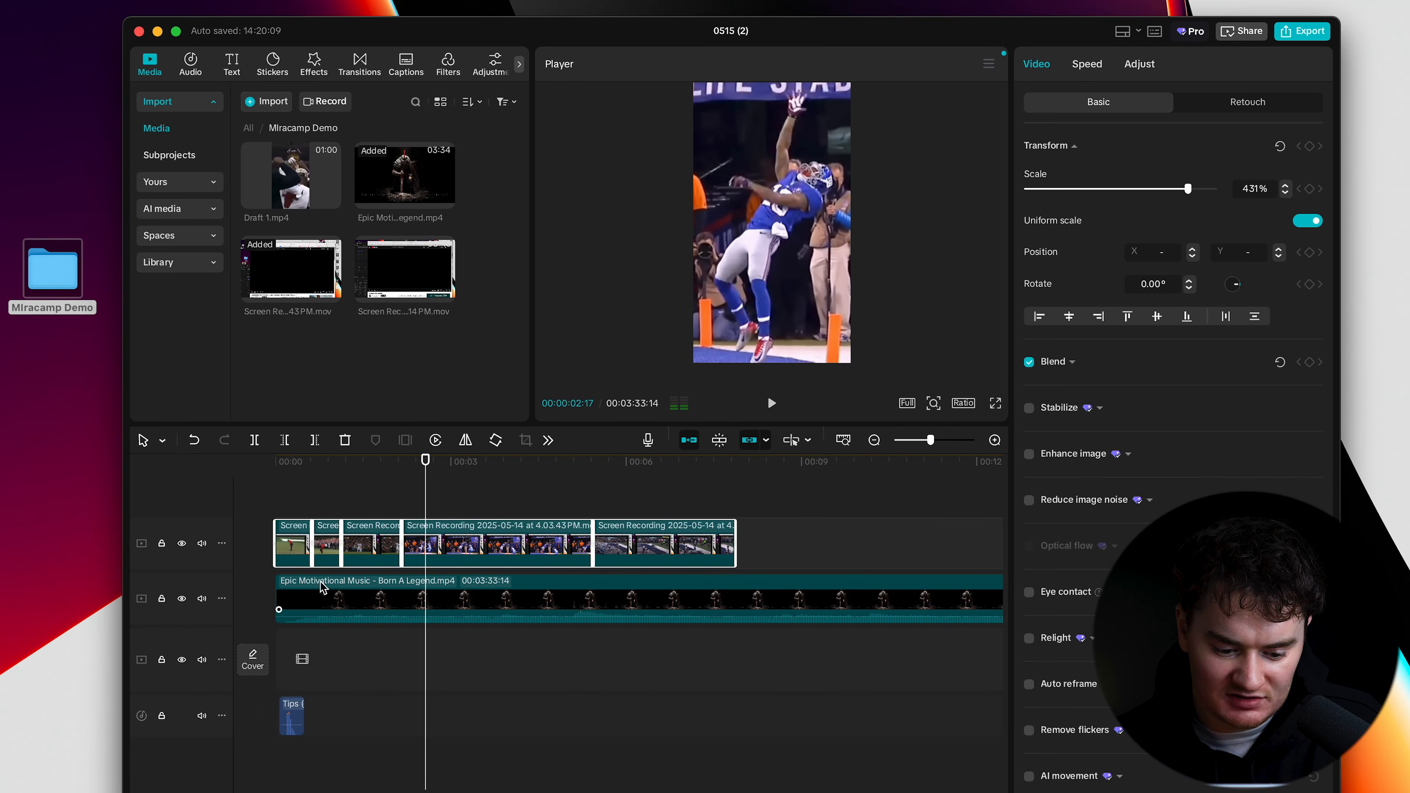
pyautogui.click(262, 469)
pyautogui.press('space')
pyautogui.press('space')
# Step: Trim 10 frames off the start of the motivational music, keep it at the timeline's beginning, and play the opening back
pyautogui.click(293, 605)
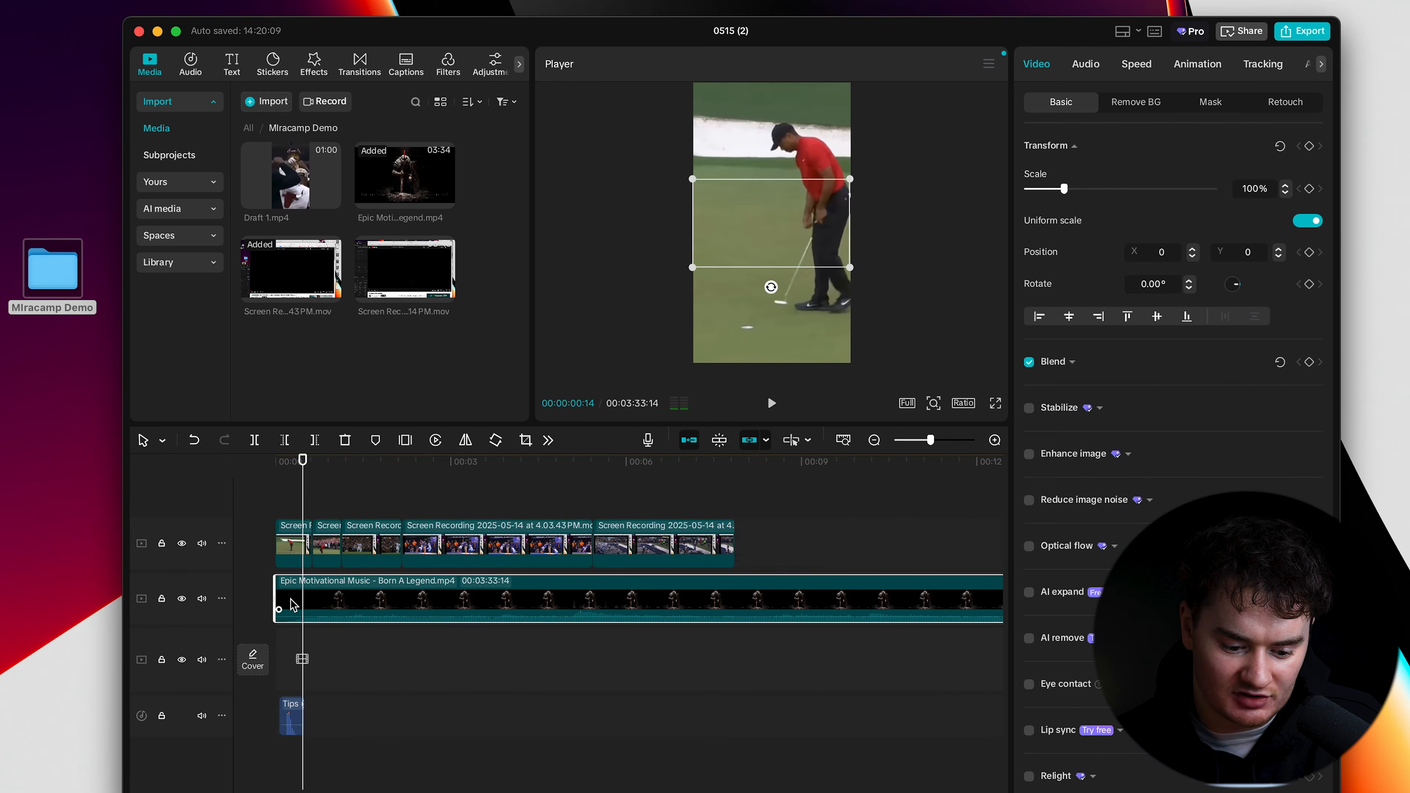
pyautogui.scroll(2, 293, 605)
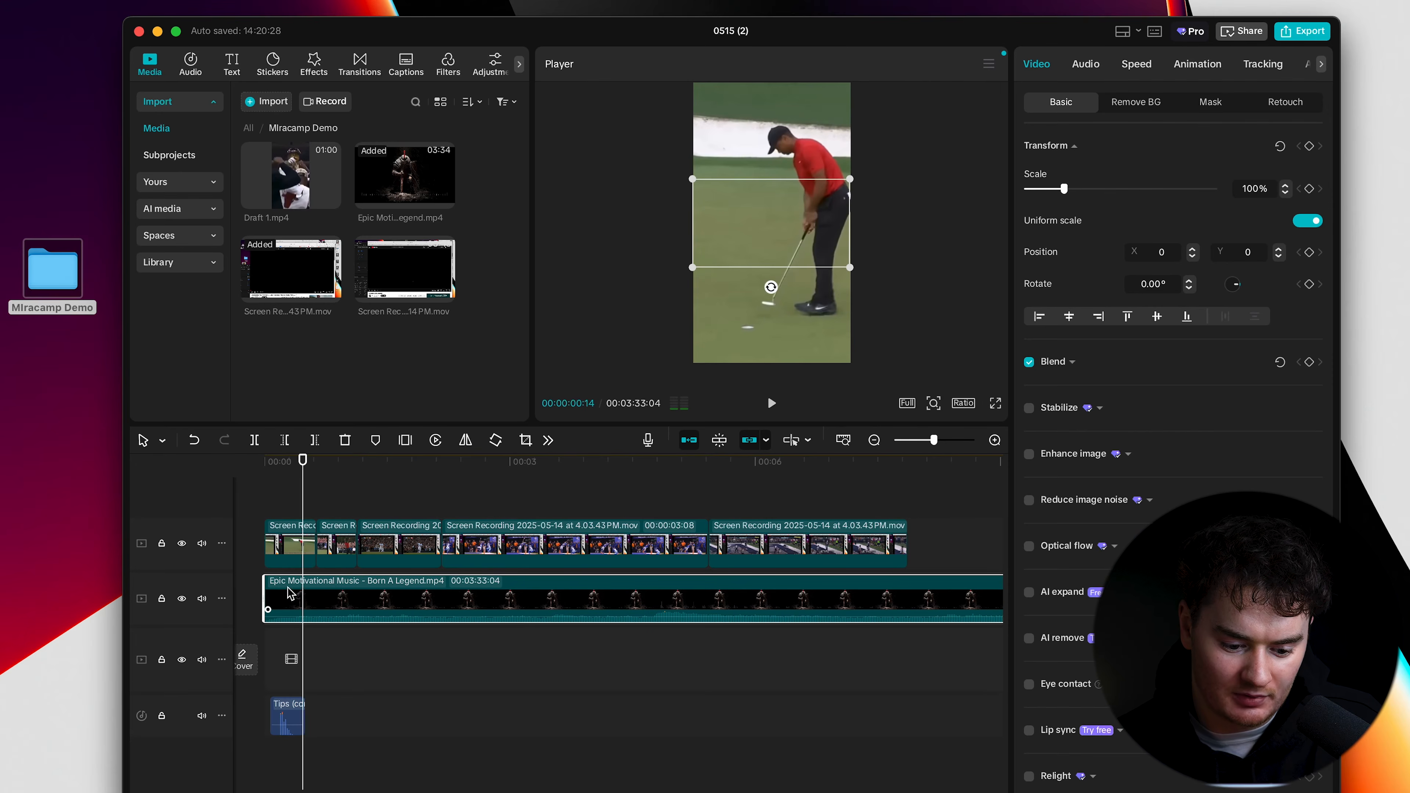
pyautogui.hscroll(-1, 298, 467)
pyautogui.press('space')
pyautogui.press('space')
# Step: Search the video effects for "tv" and add TV Lines above the highlights at the beginning of the timeline
pyautogui.click(281, 523)
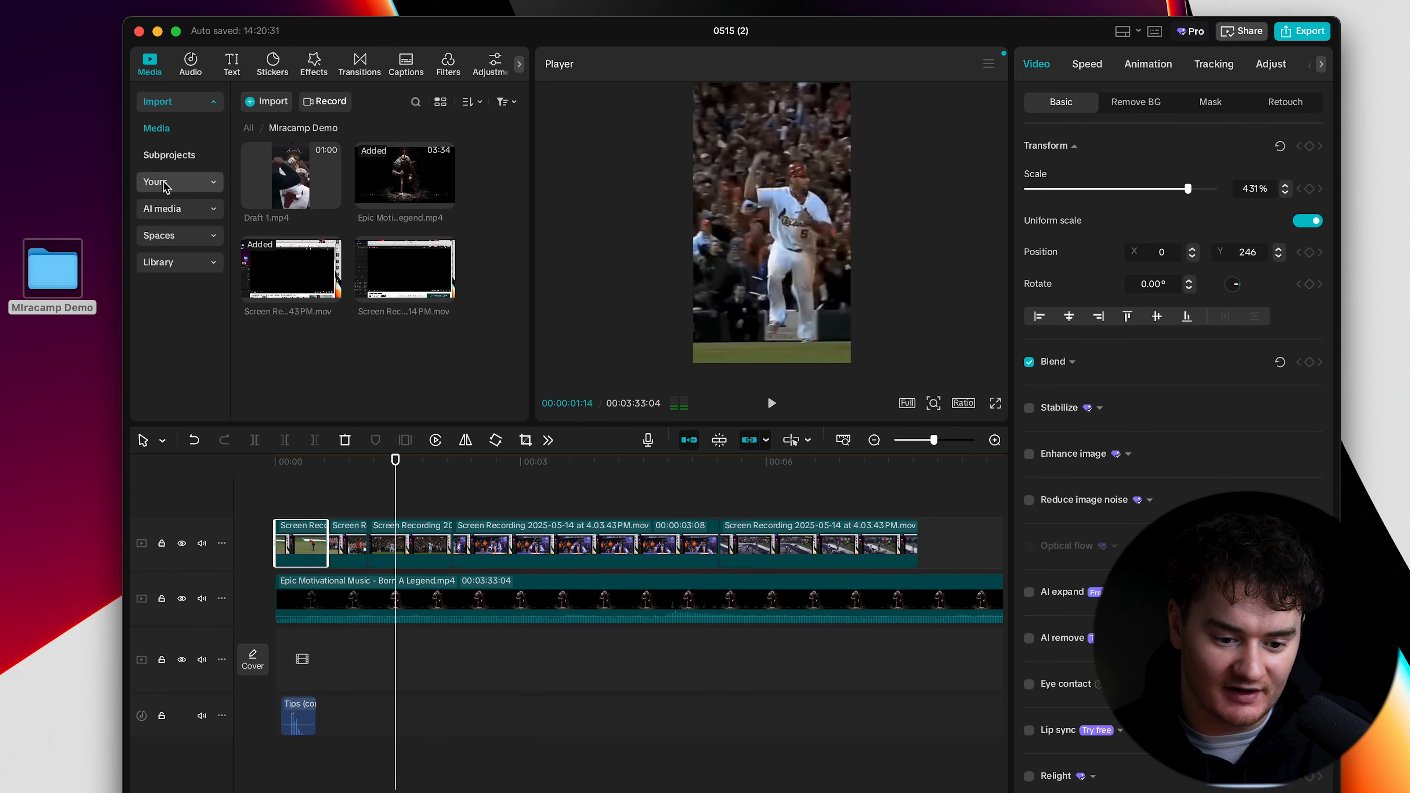
pyautogui.click(311, 69)
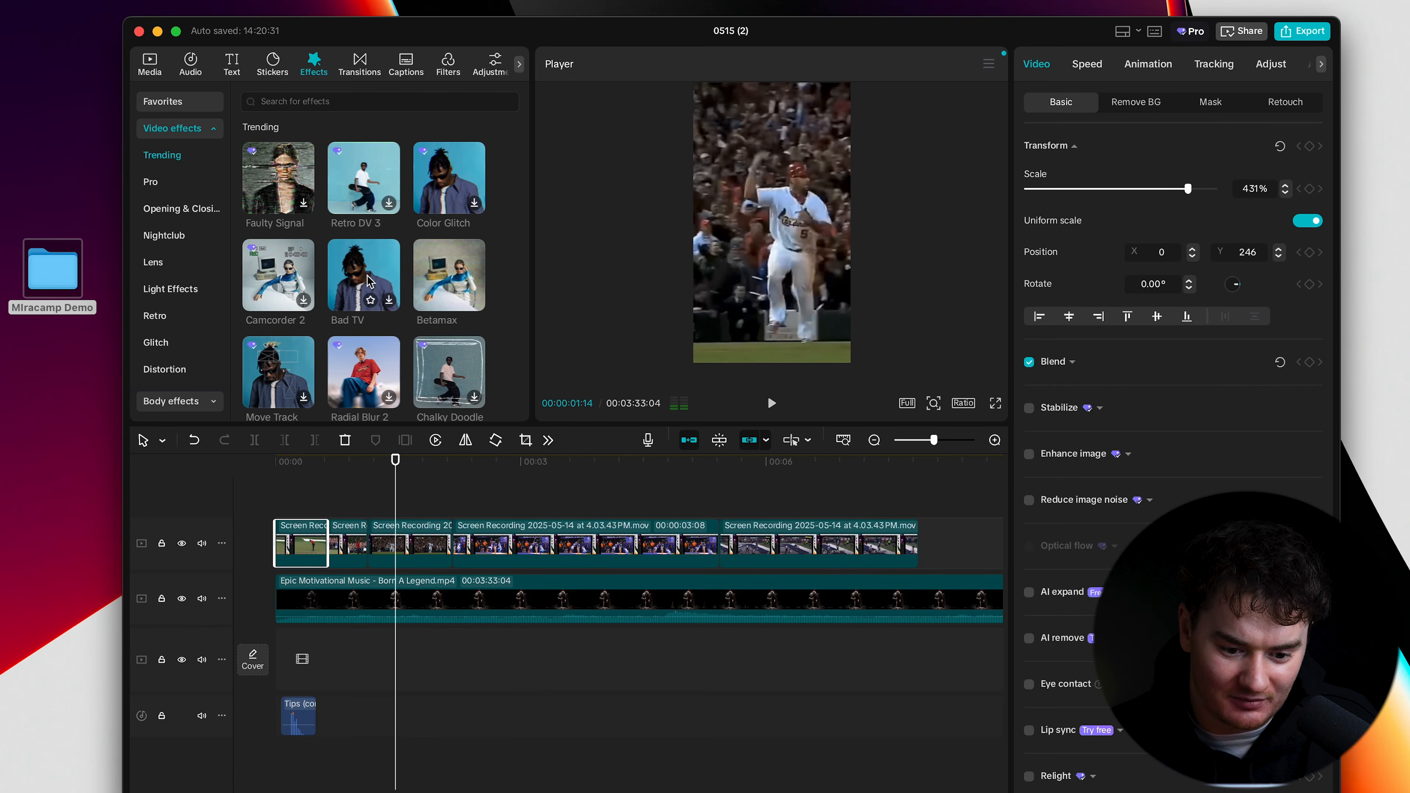
pyautogui.scroll(2, 363, 567)
pyautogui.moveTo(316, 477); pyautogui.dragTo(260, 479)
pyautogui.scroll(2, 260, 481)
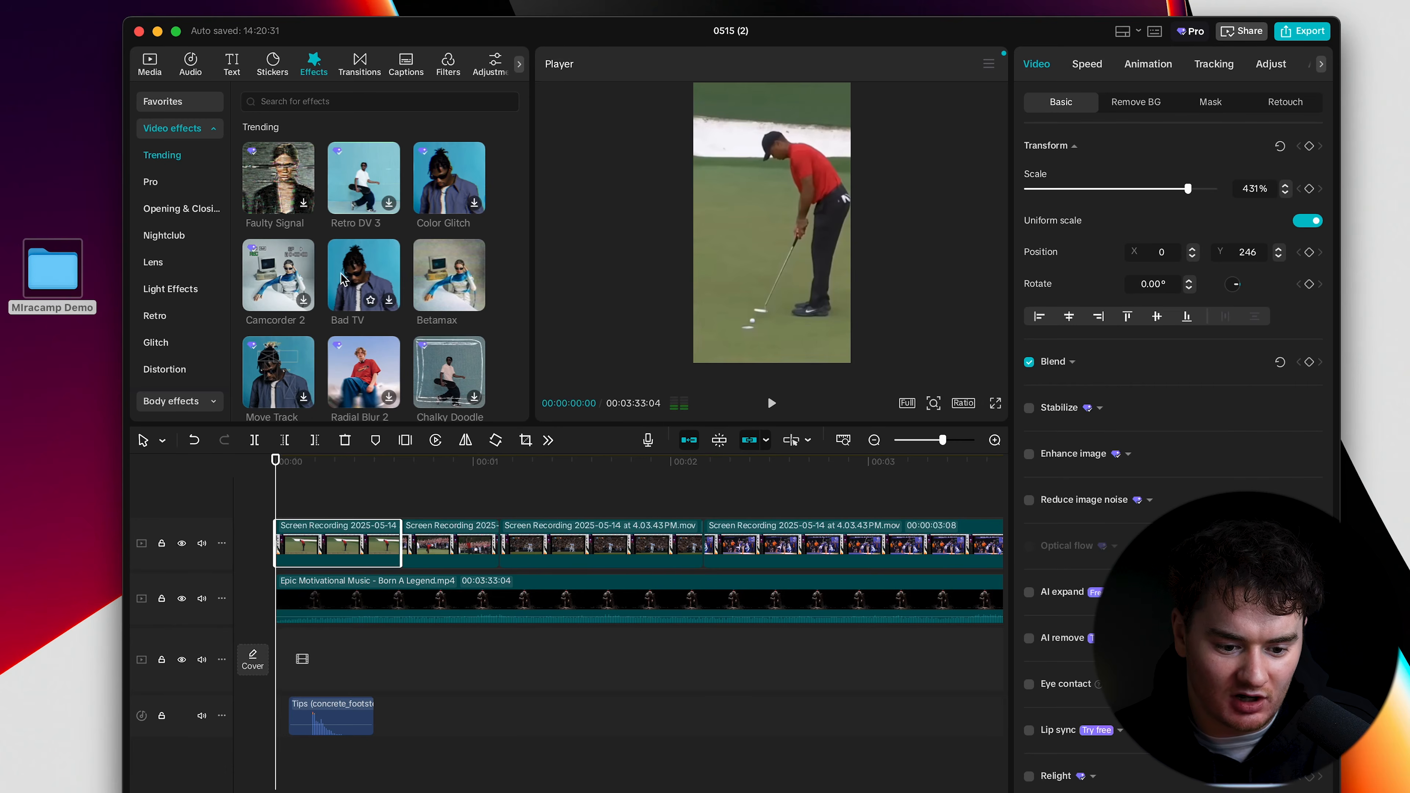
pyautogui.click(294, 101)
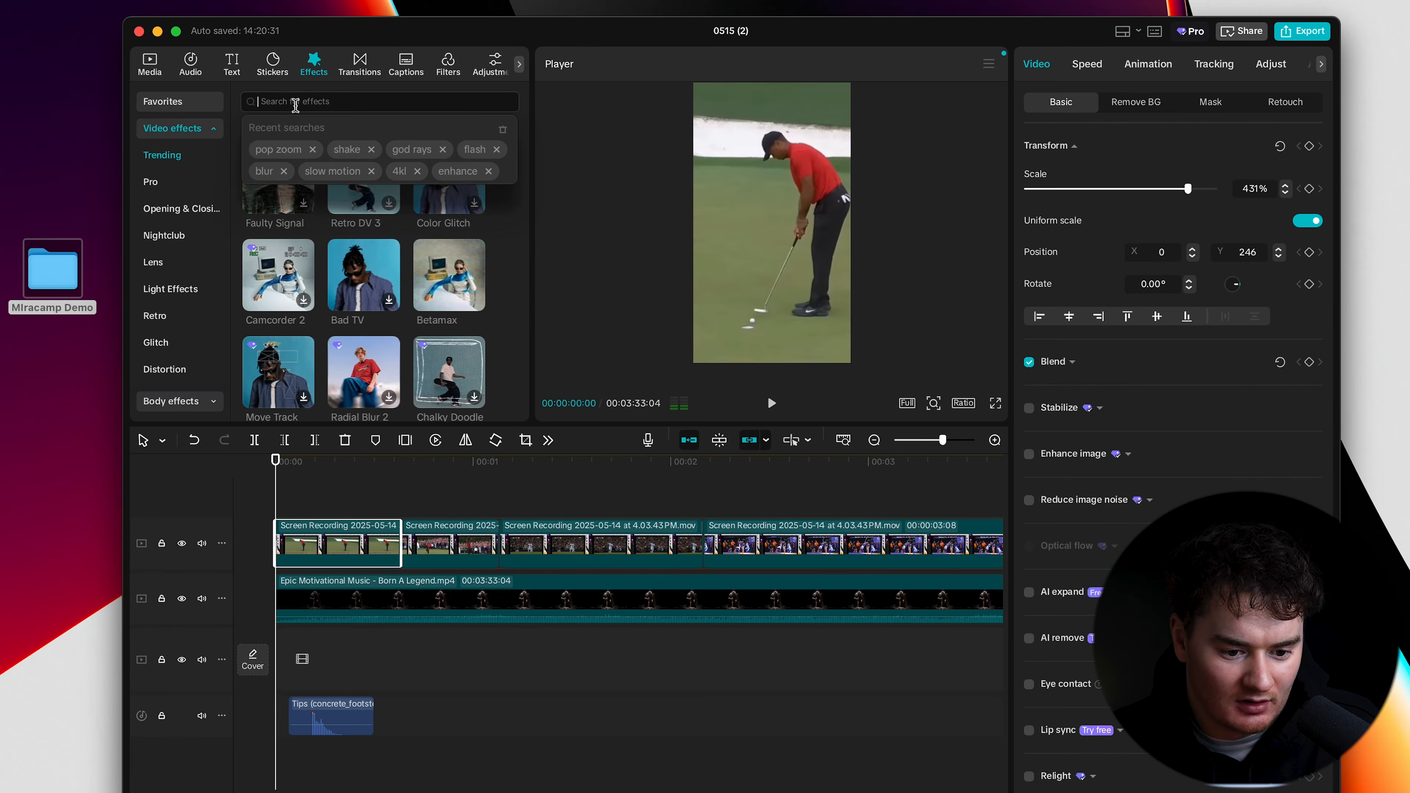
pyautogui.write('tv')
pyautogui.press('Return')
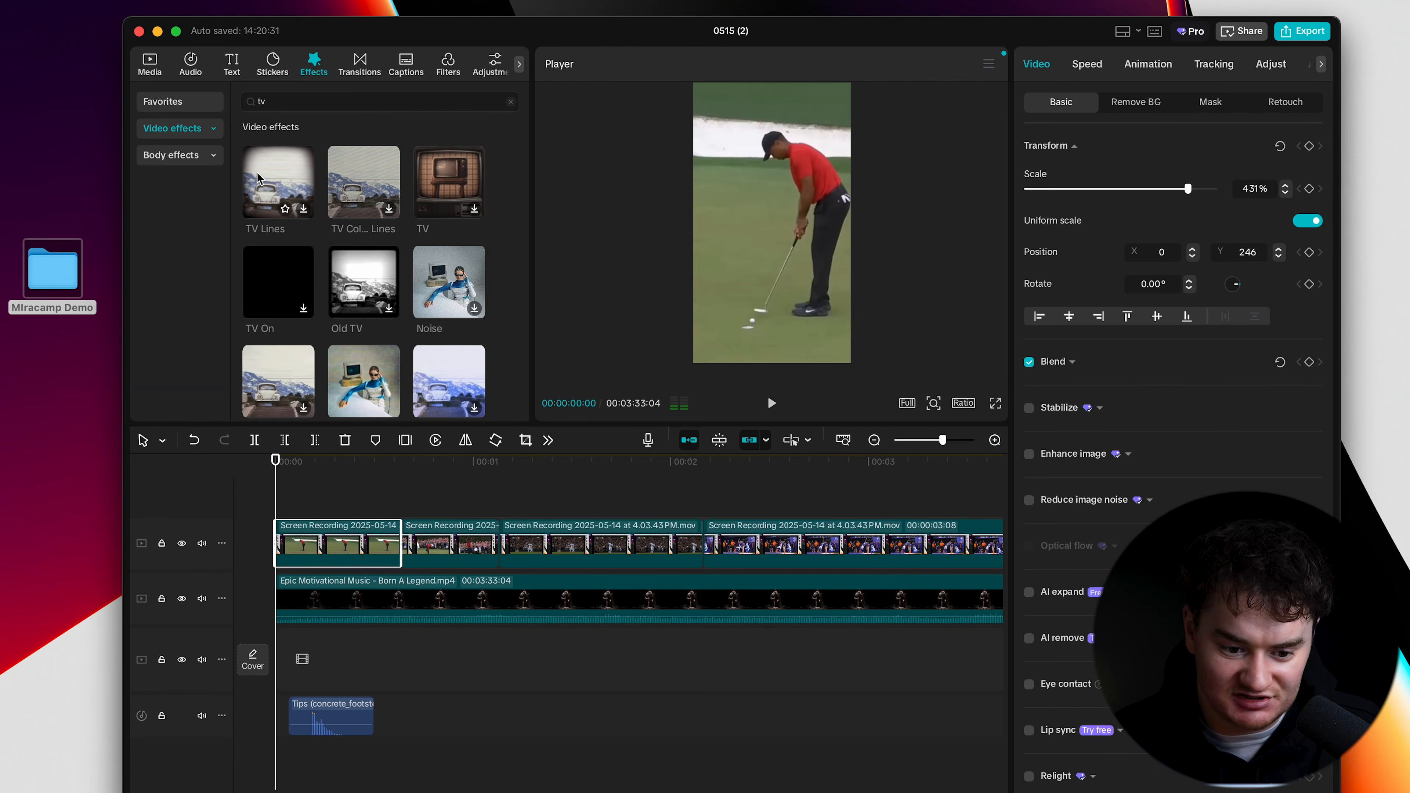
pyautogui.moveTo(270, 171); pyautogui.dragTo(272, 500)
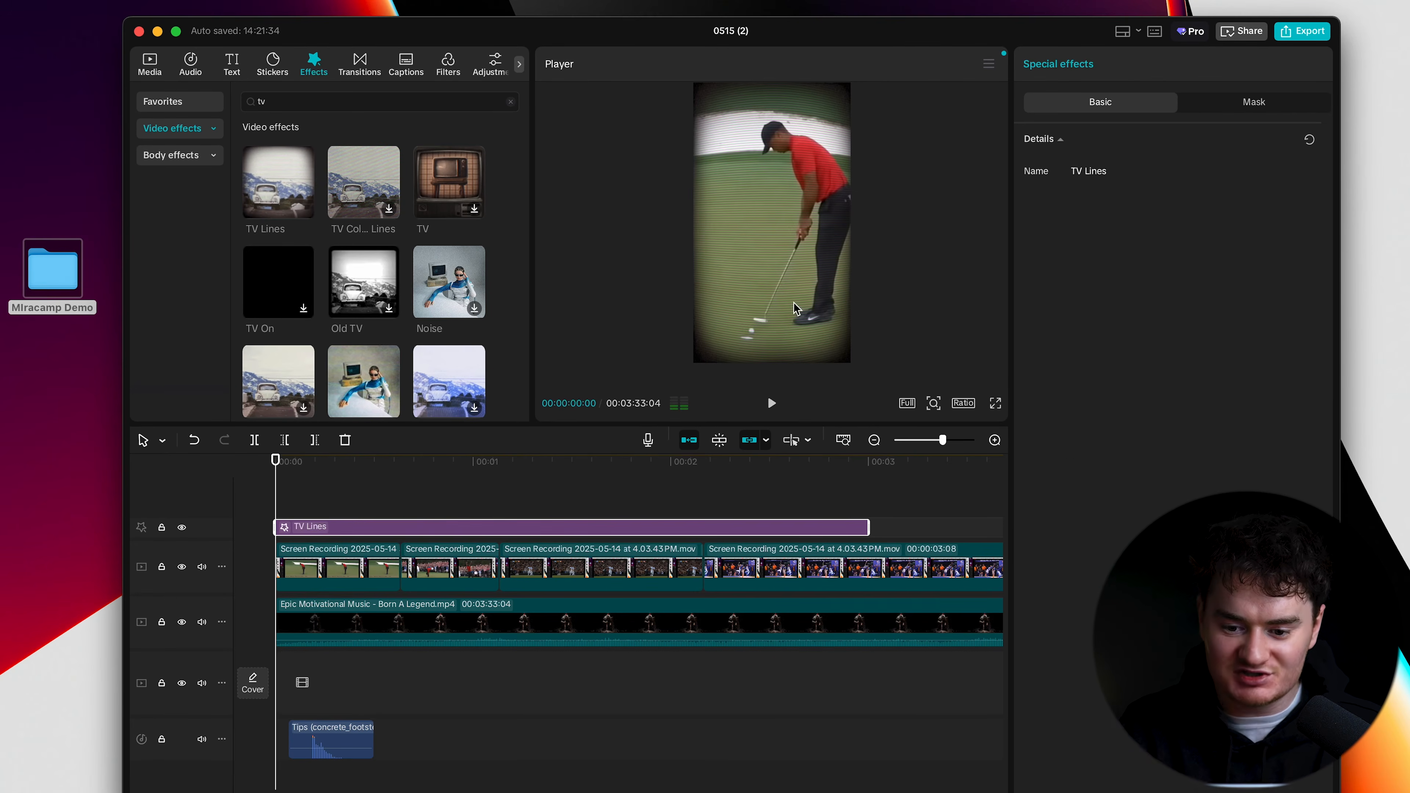
# Step: Play the opening golf clips with the TV Lines effect, then clear the effects search
pyautogui.press('space')
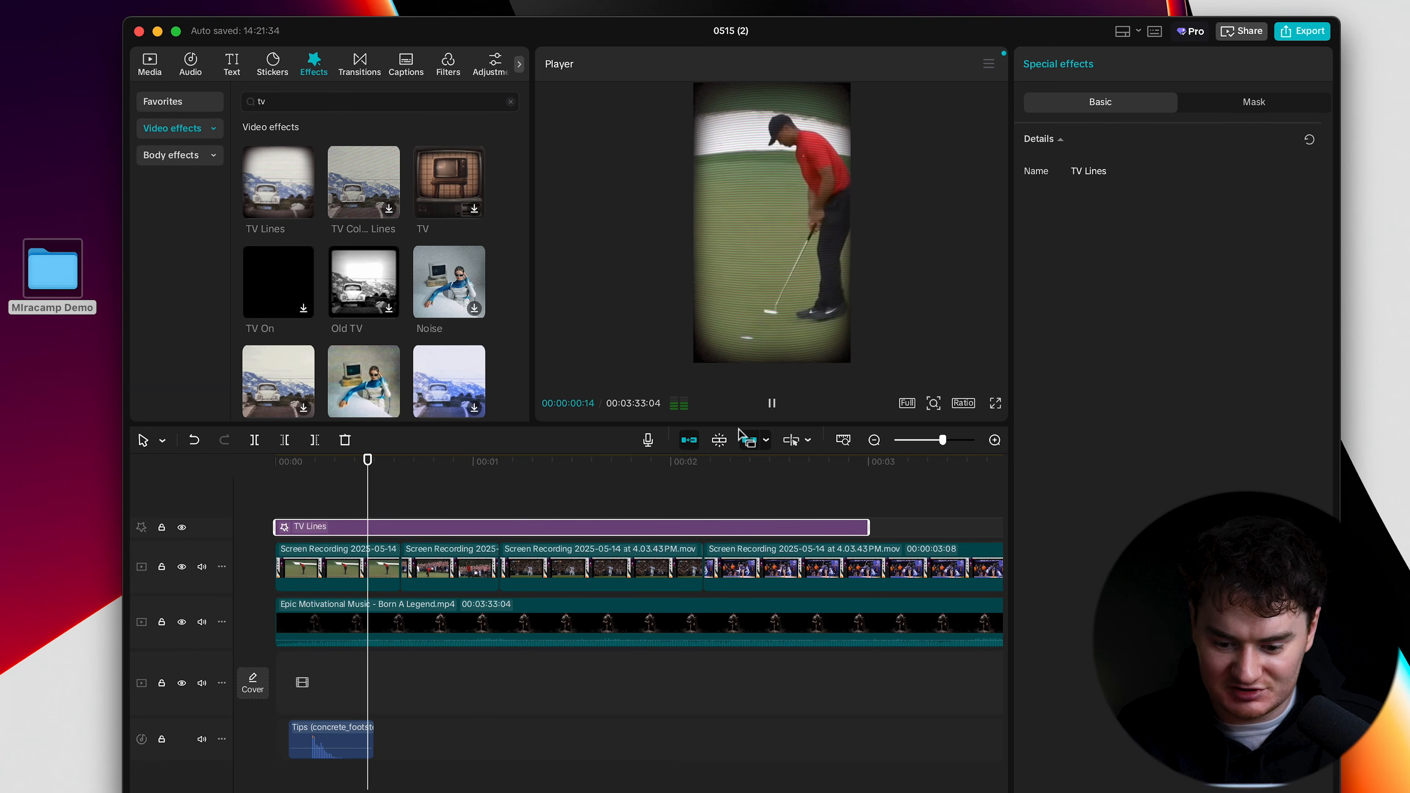
pyautogui.press('space')
pyautogui.press('super+minus')
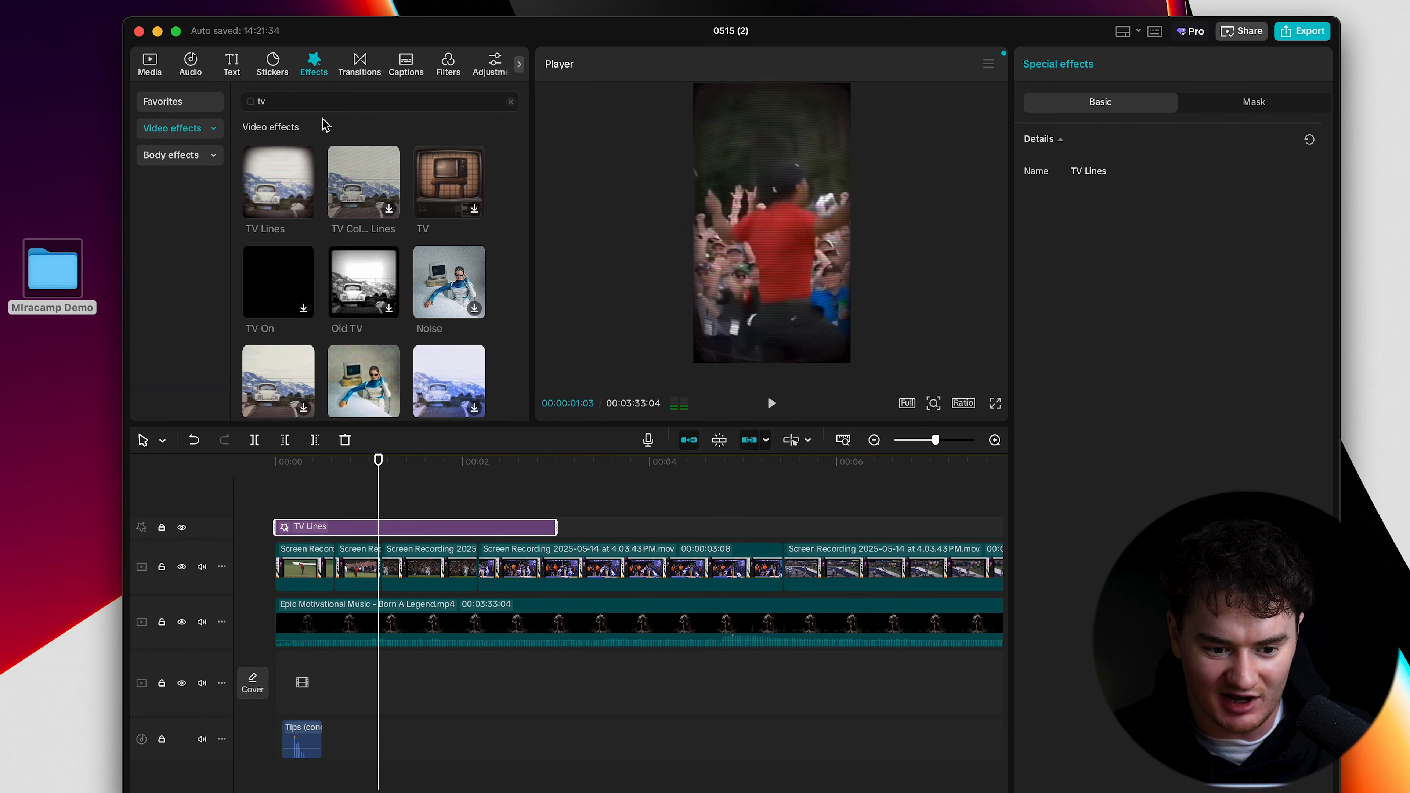
pyautogui.moveTo(311, 102); pyautogui.dragTo(203, 102)
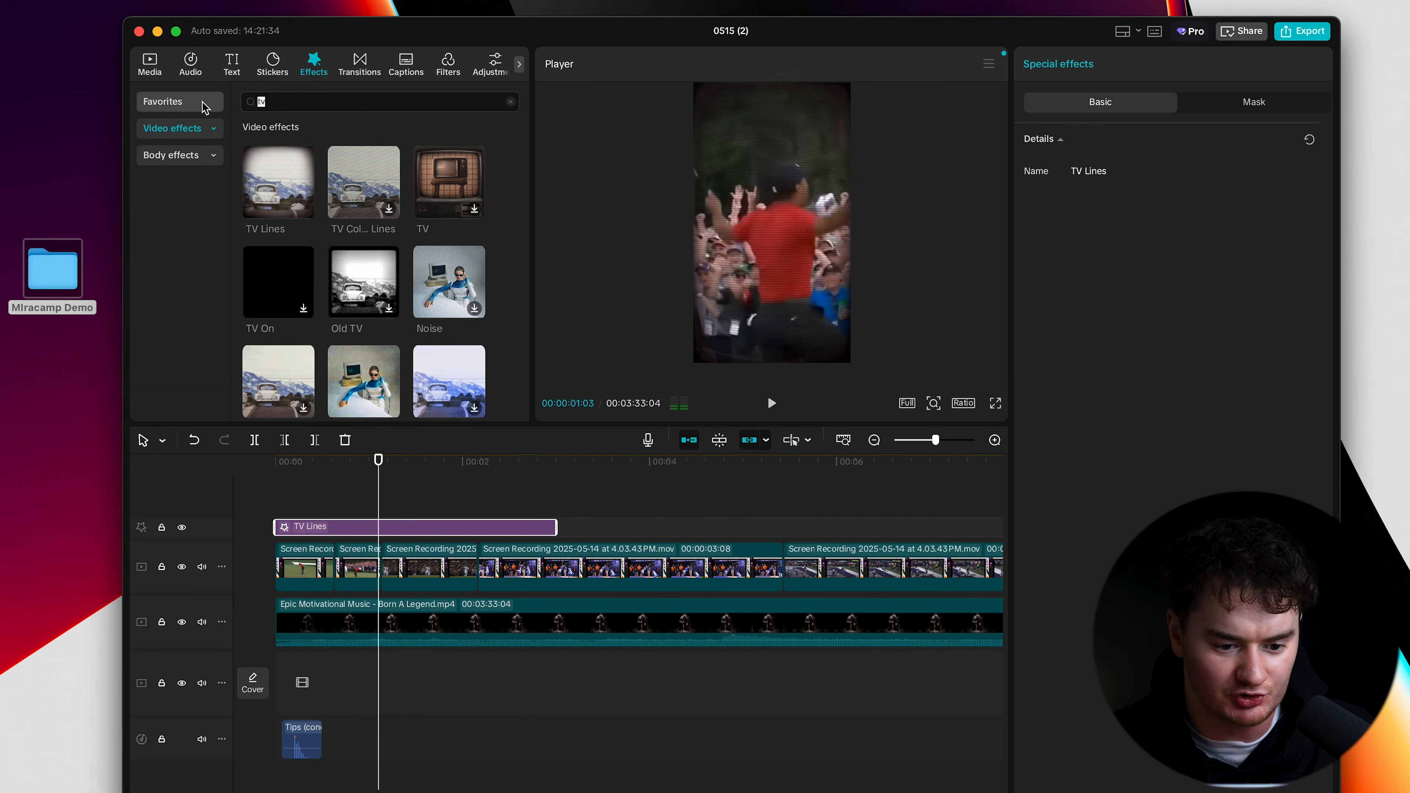
pyautogui.press('BackSpace')
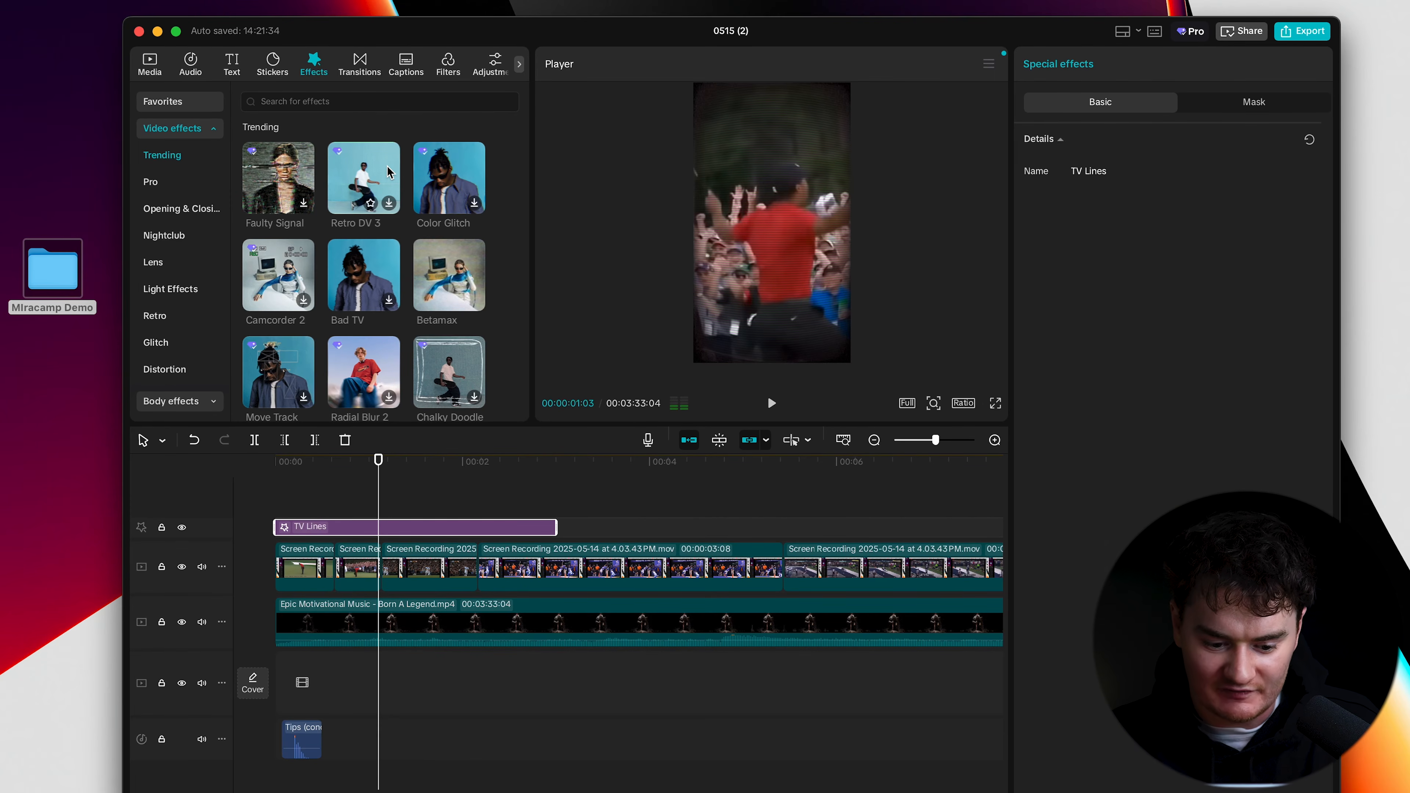
# Step: Add the Black Fade transition at the cut between the golf celebration clip and the baseball clip
pyautogui.click(362, 65)
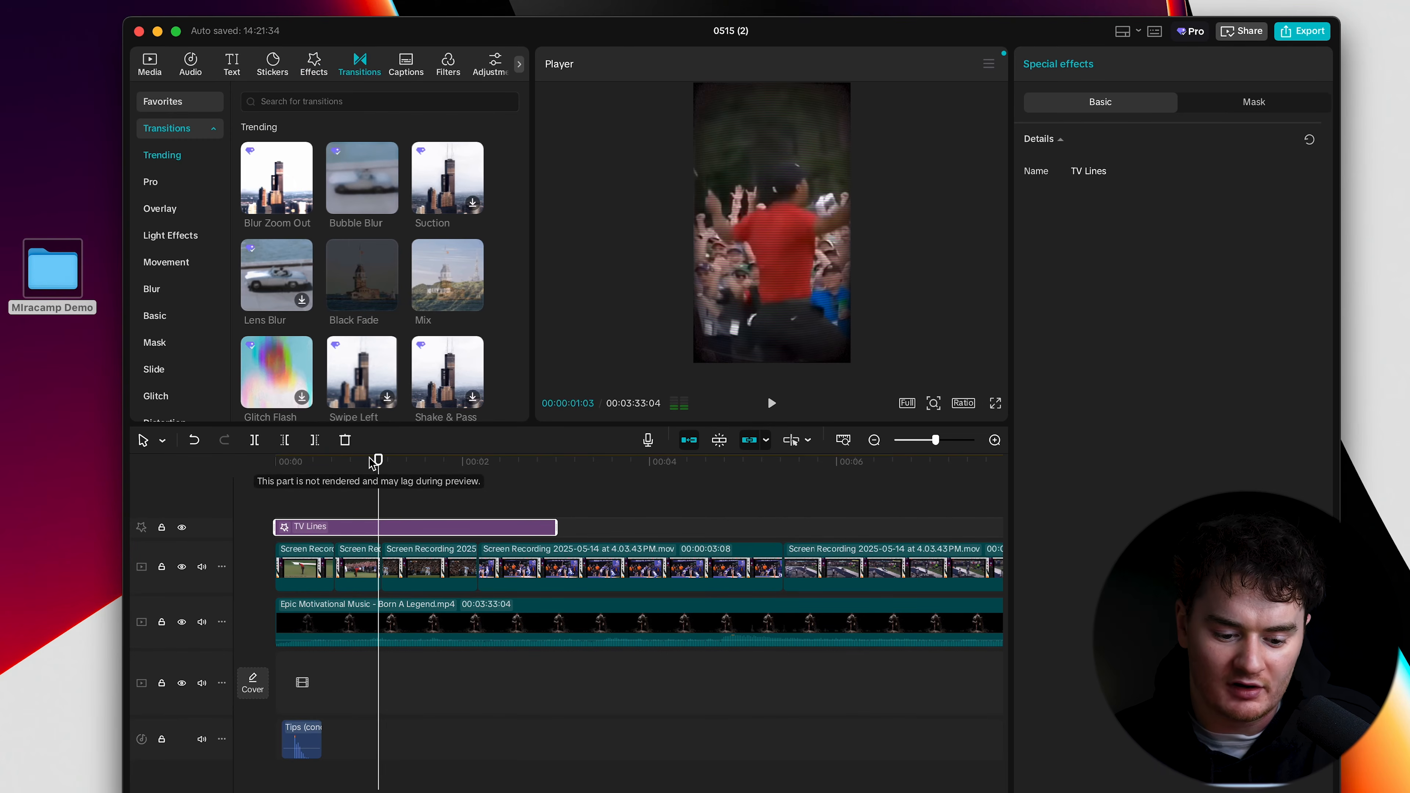
pyautogui.click(320, 480)
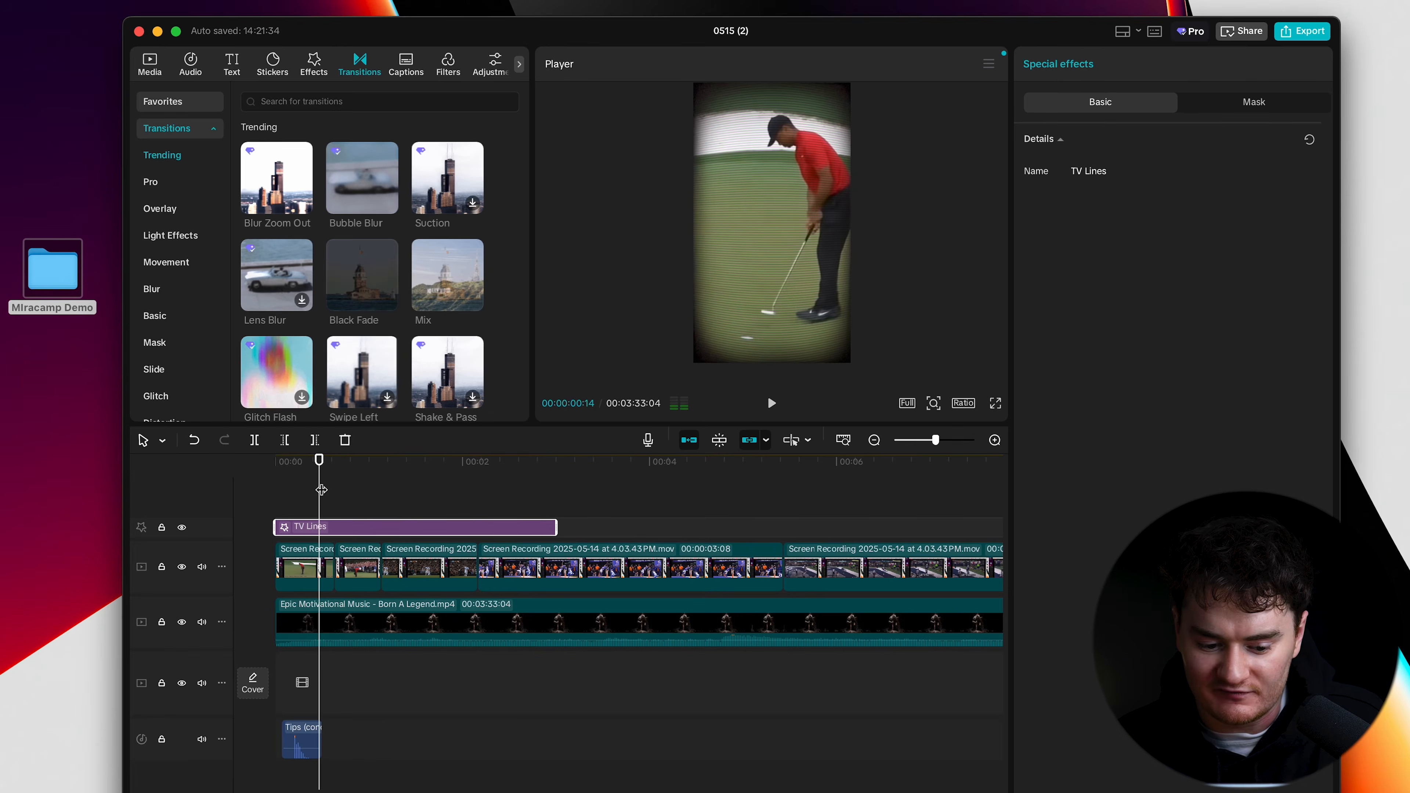
pyautogui.moveTo(335, 526)
pyautogui.mouseDown()
pyautogui.moveTo(335, 502)
pyautogui.moveTo(335, 526)
pyautogui.mouseUp()
pyautogui.click(322, 471)
pyautogui.moveTo(322, 472); pyautogui.dragTo(395, 472)
pyautogui.press('super+equal')
pyautogui.press('super+equal')
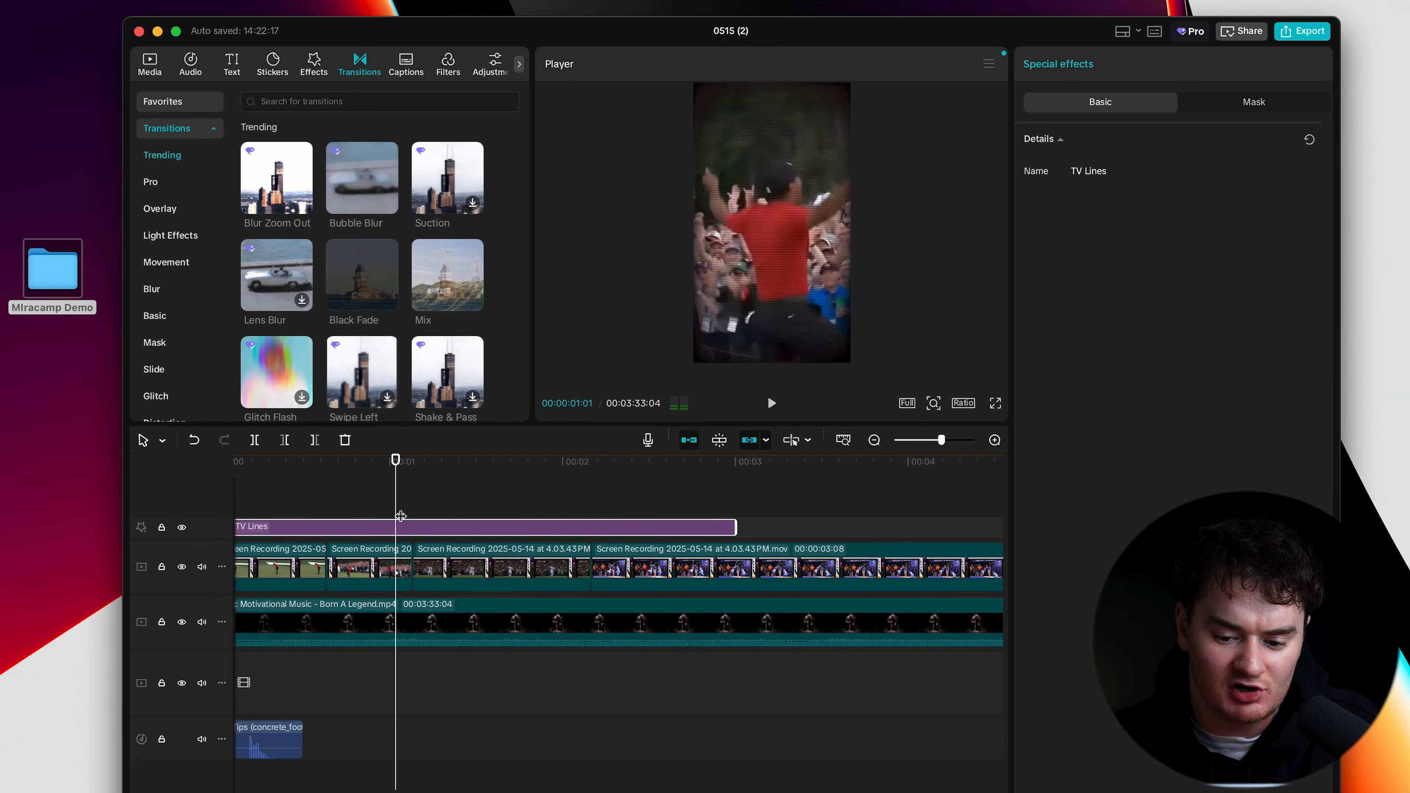
pyautogui.click(391, 567)
pyautogui.click(466, 574)
pyautogui.click(403, 575)
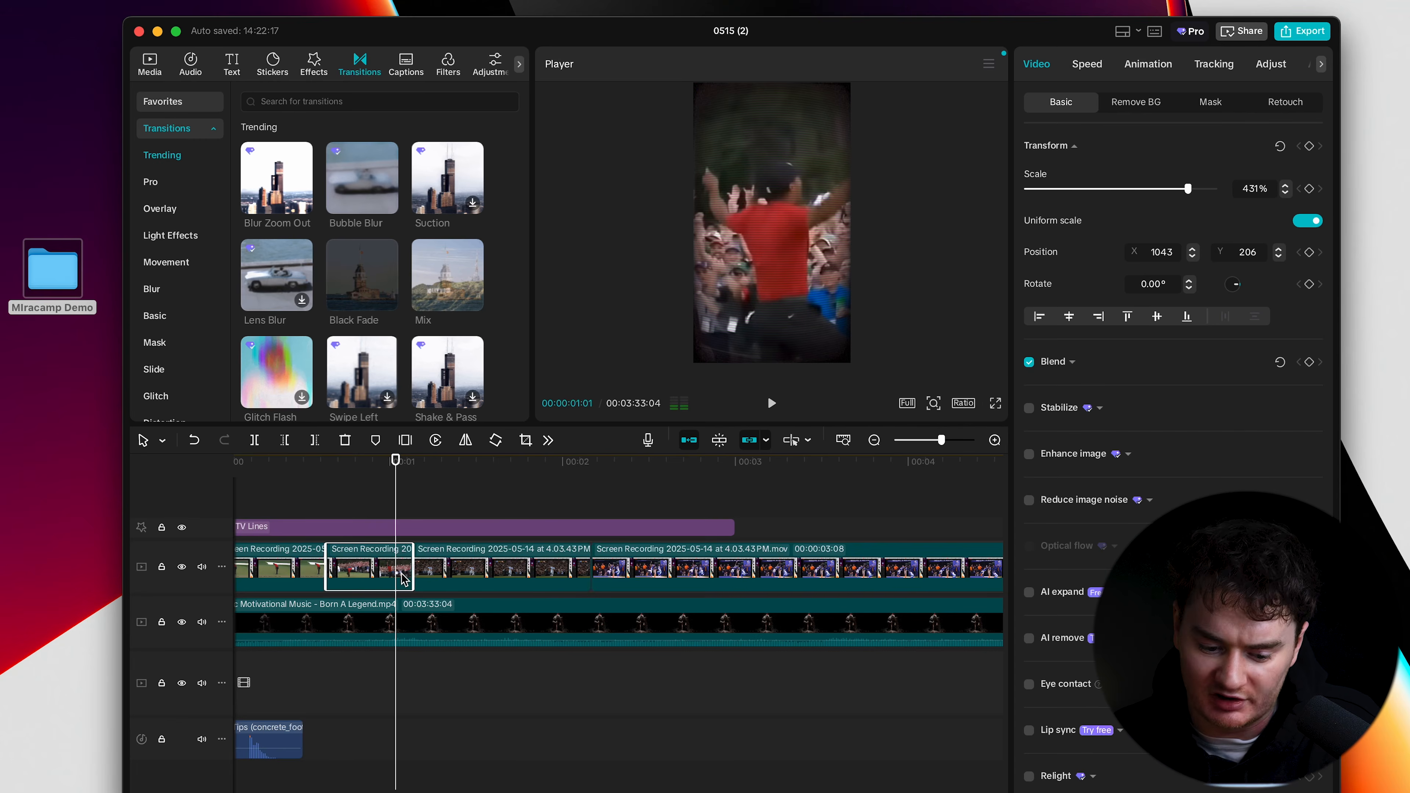
pyautogui.press('super+equal')
pyautogui.moveTo(411, 466); pyautogui.dragTo(434, 471)
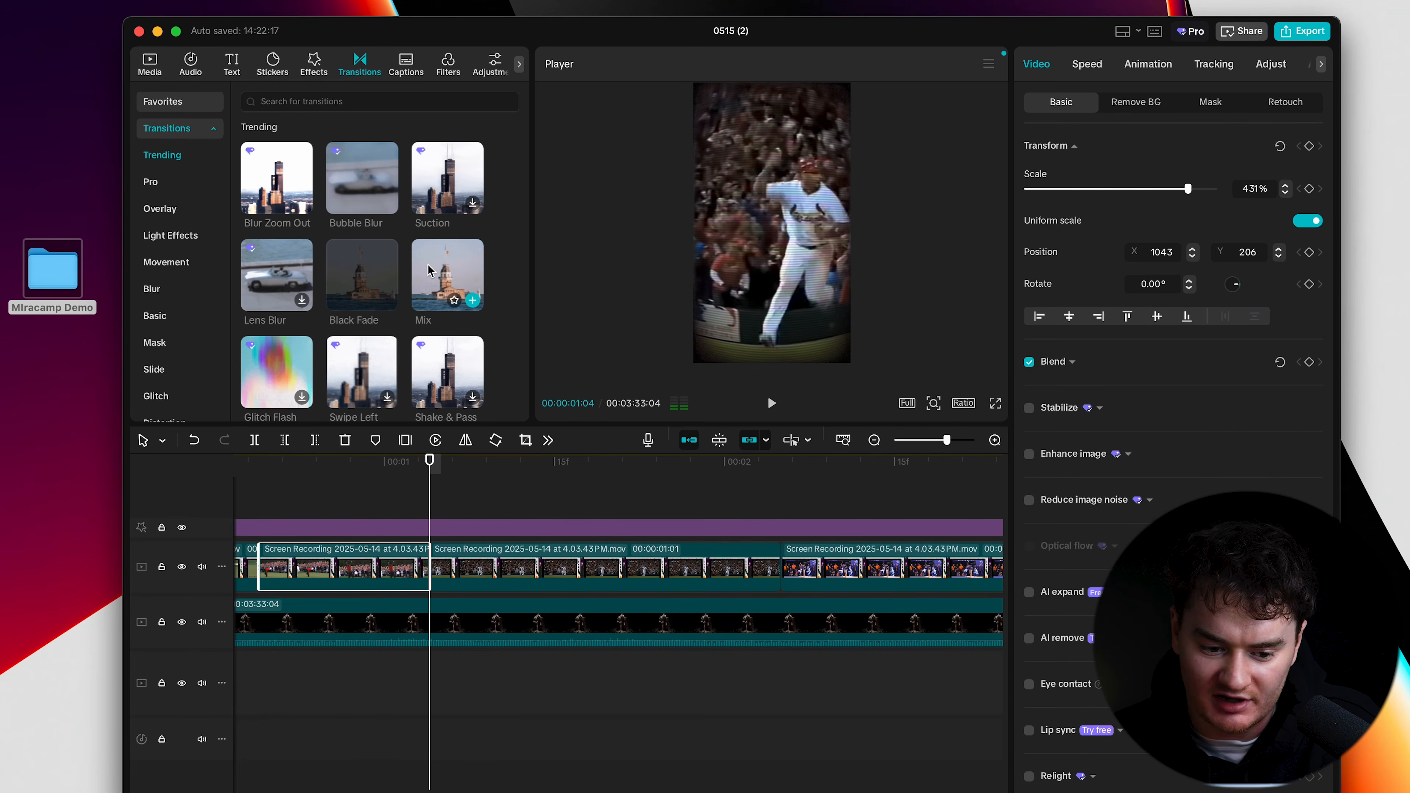
pyautogui.moveTo(404, 351); pyautogui.dragTo(428, 568)
# Step: Play through the Black Fade transition from the golf celebration into the baseball clip to check it
pyautogui.moveTo(446, 482); pyautogui.dragTo(353, 479)
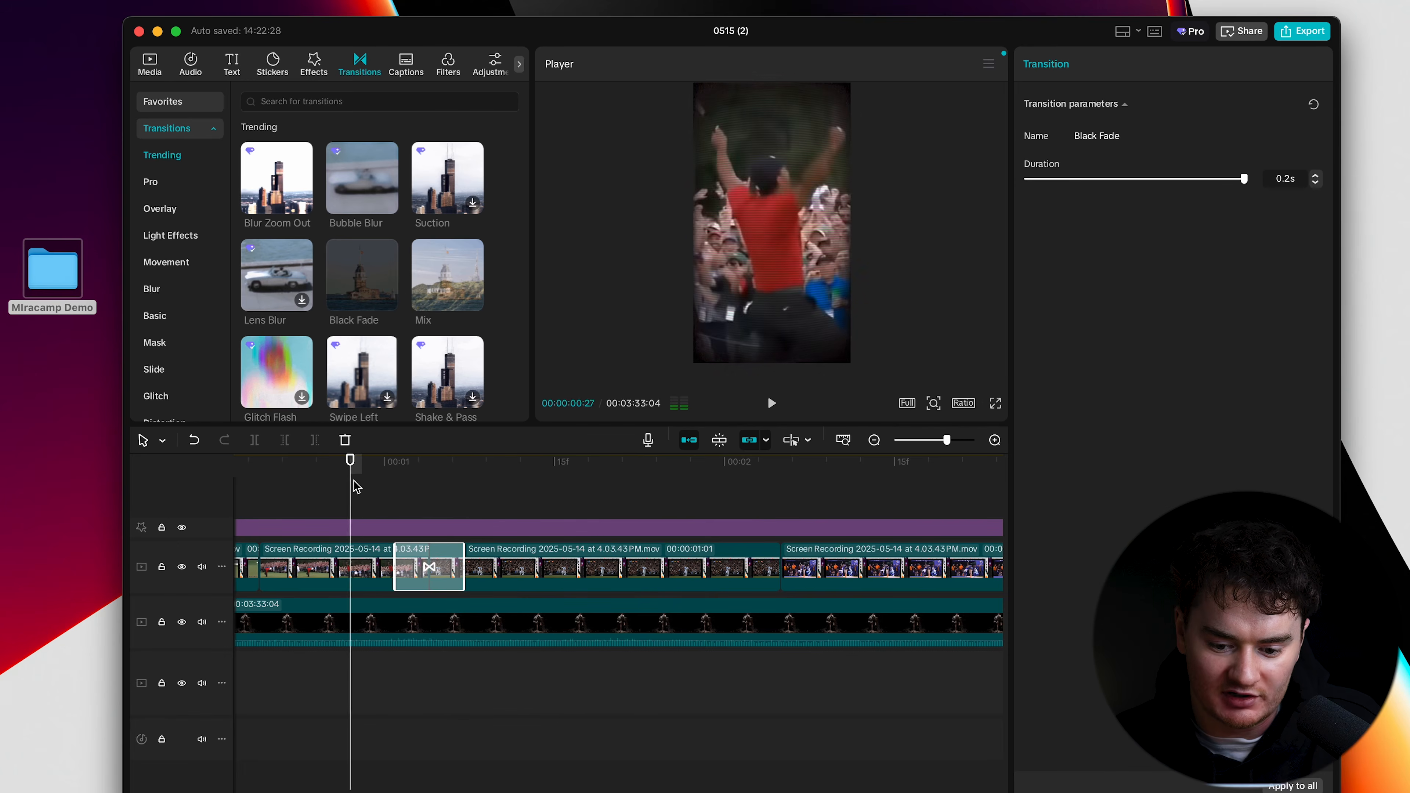
pyautogui.press('space')
pyautogui.press('space')
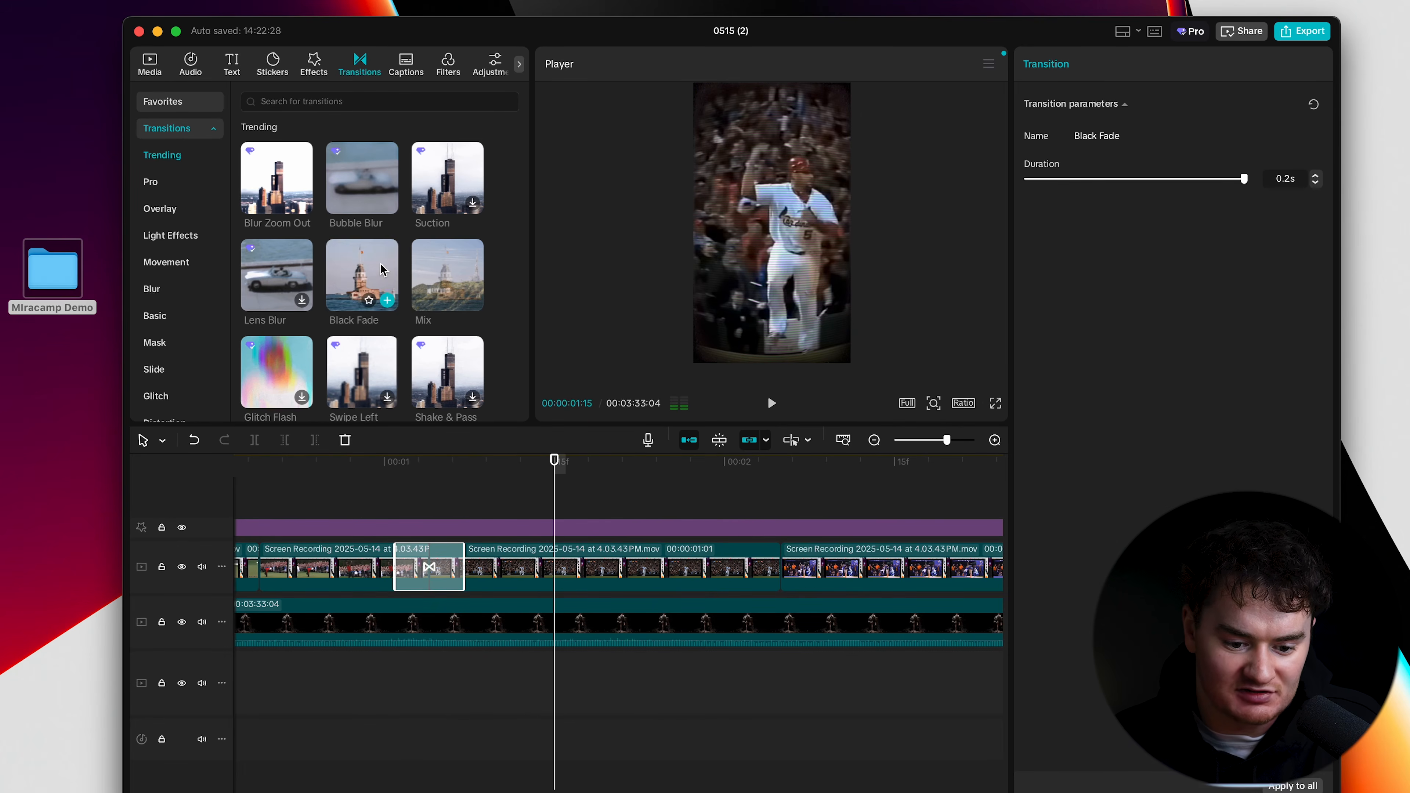
pyautogui.click(398, 475)
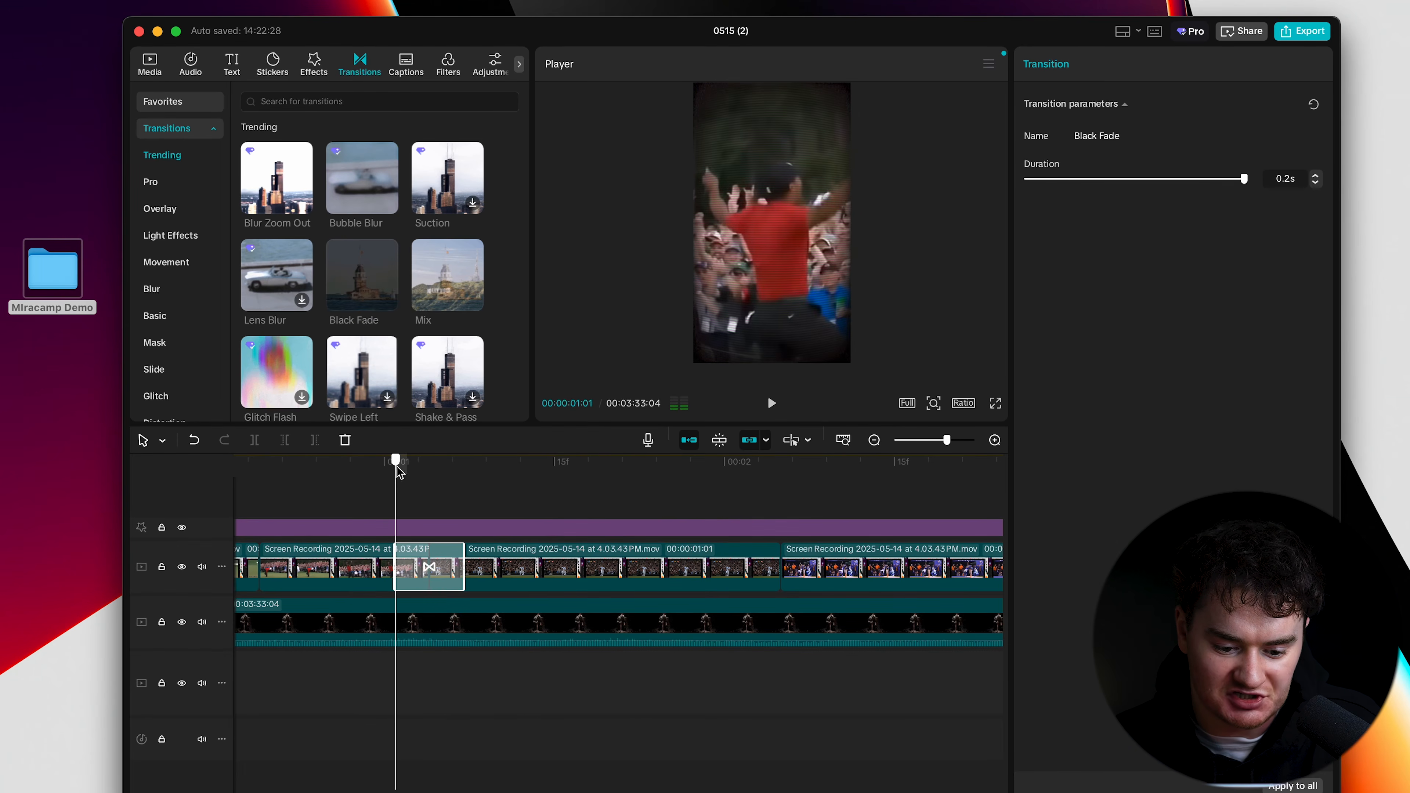
pyautogui.moveTo(416, 475); pyautogui.dragTo(296, 465)
pyautogui.press('space')
pyautogui.press('space')
pyautogui.scroll(-3, 317, 487)
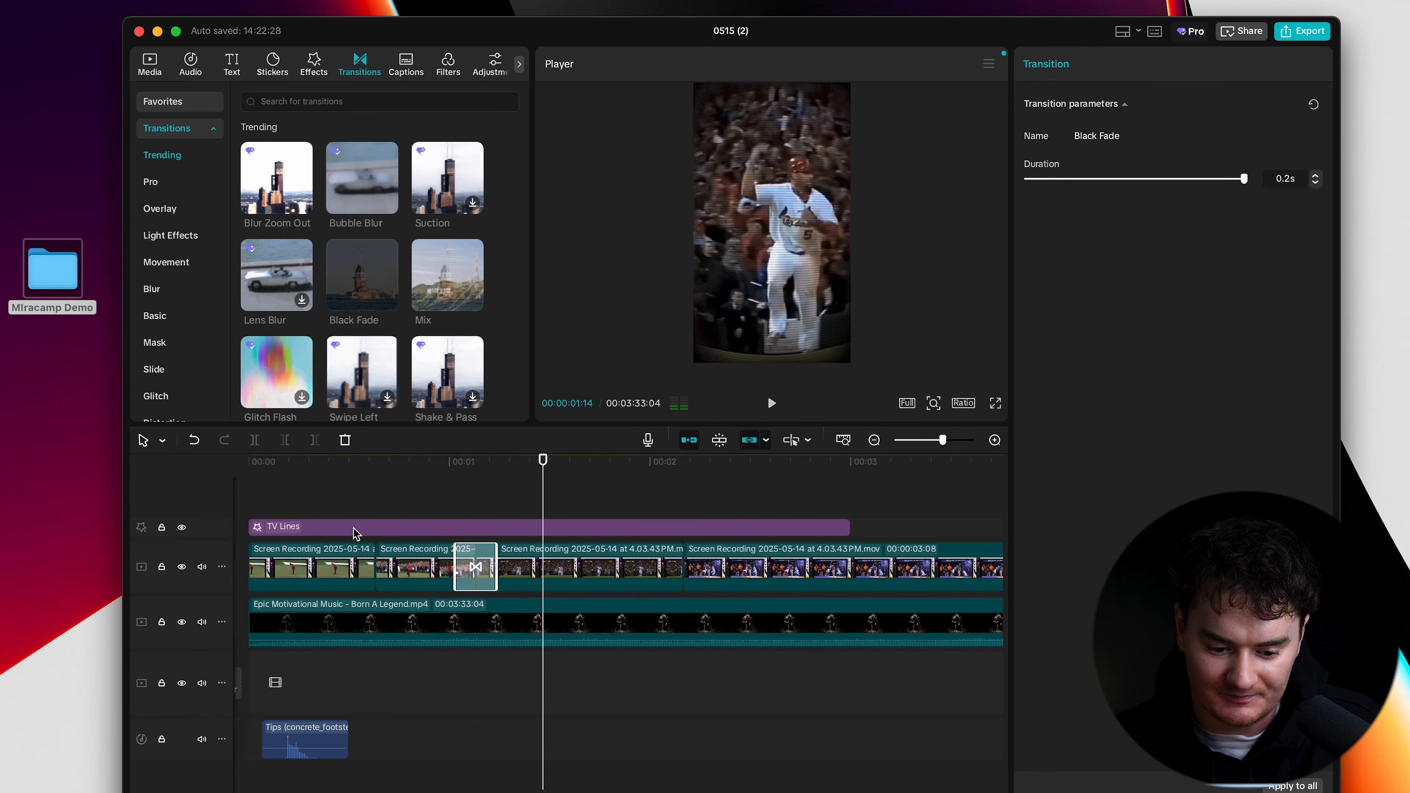
pyautogui.scroll(-1, 366, 344)
pyautogui.scroll(-1, 371, 354)
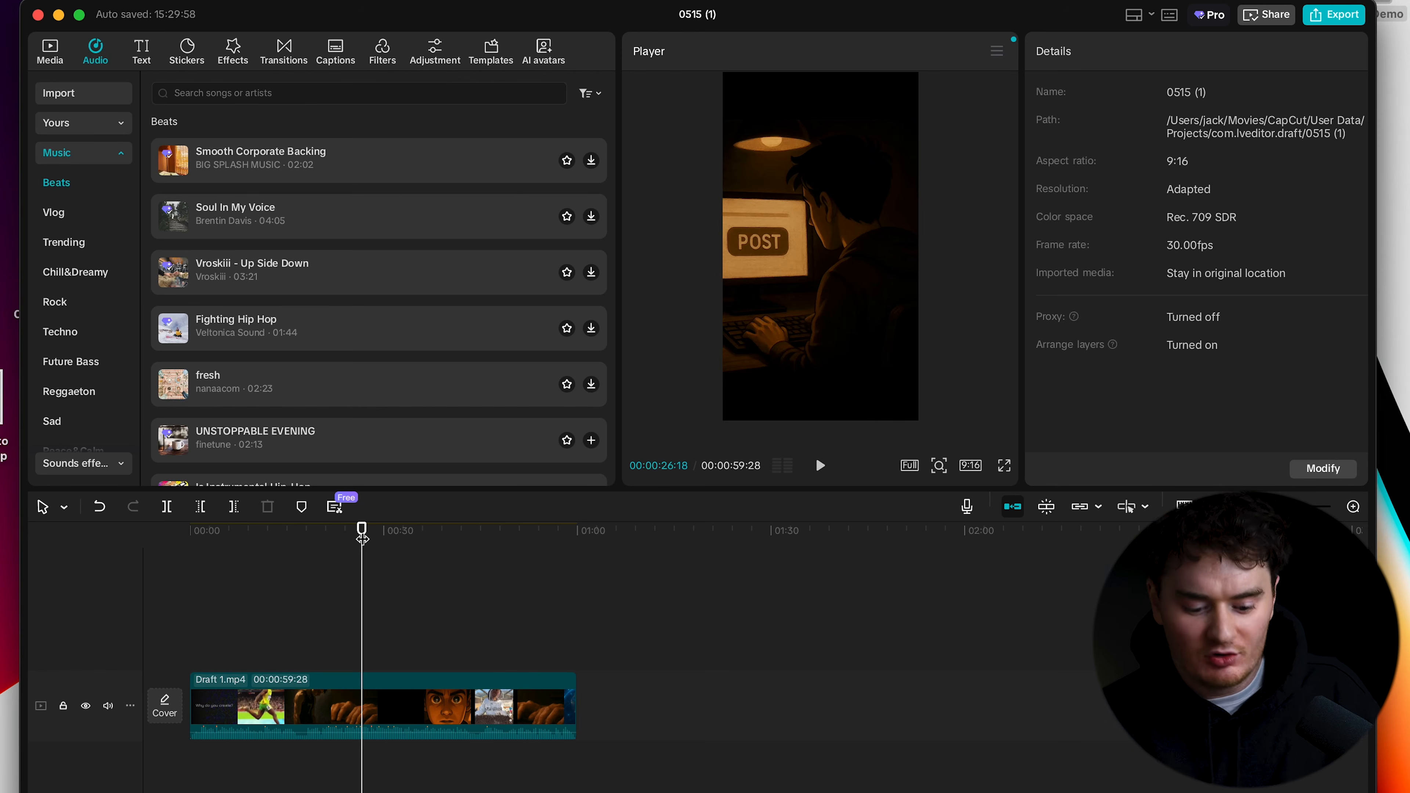
# Step: In the 0515 (1) project, scrub to the end of the Draft 1.mp4 clip, at about 00:00:59:06, to examine its closing shot
pyautogui.moveTo(362, 537); pyautogui.dragTo(562, 580)
pyautogui.scroll(2, 563, 579)
pyautogui.scroll(3, 562, 580)
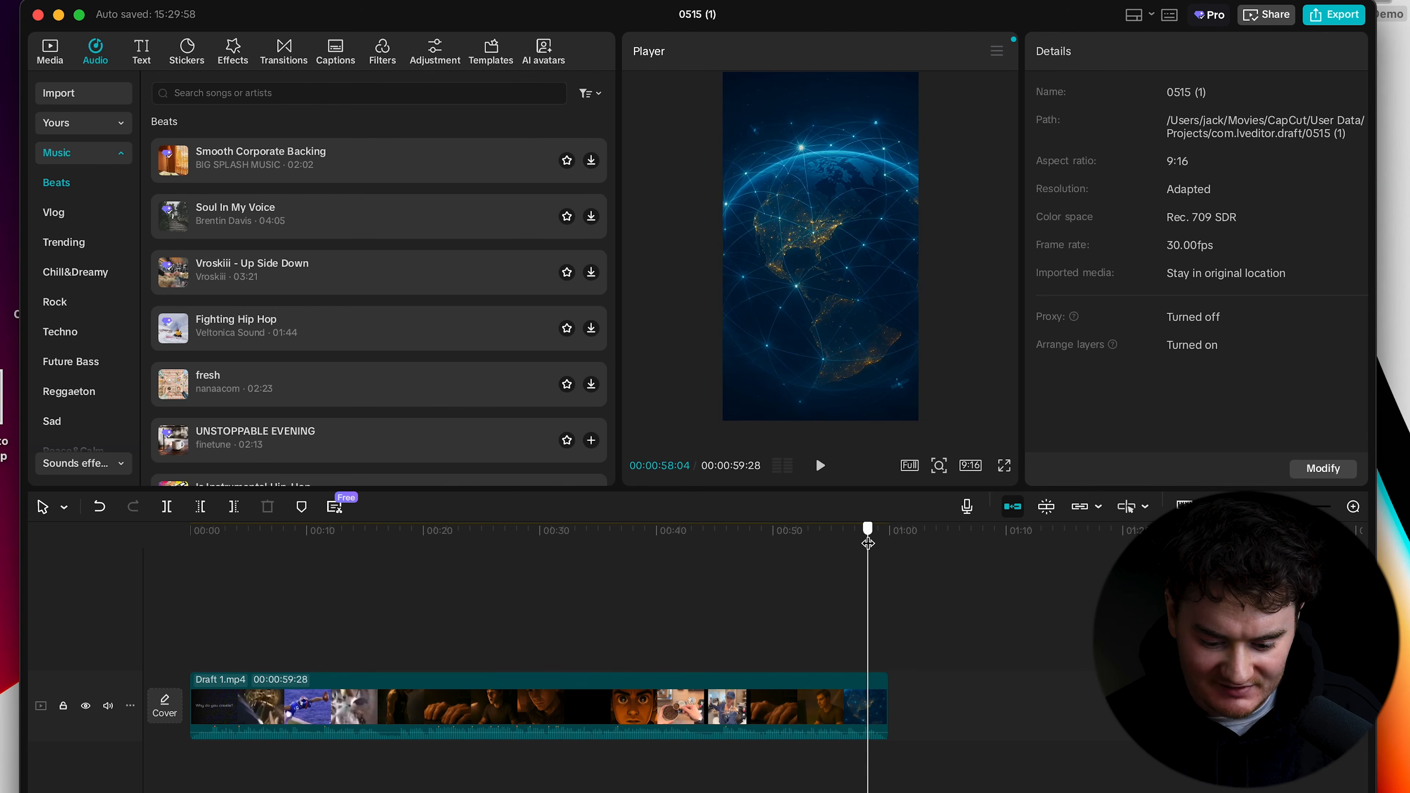
pyautogui.moveTo(867, 541); pyautogui.dragTo(876, 541)
pyautogui.scroll(1, 926, 628)
pyautogui.scroll(4, 1042, 722)
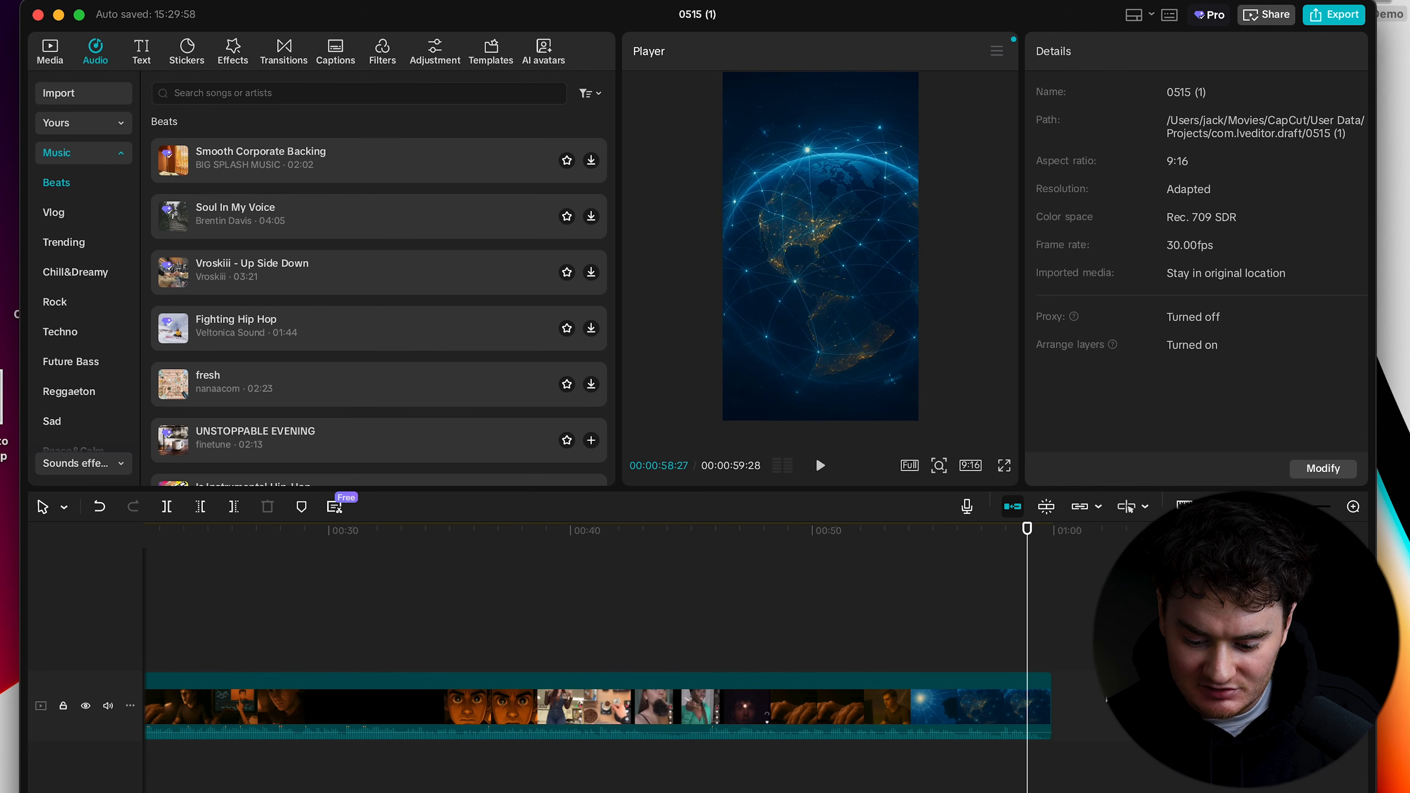
pyautogui.moveTo(1028, 534)
pyautogui.mouseDown()
pyautogui.moveTo(1067, 544)
pyautogui.moveTo(1040, 549)
pyautogui.mouseUp()
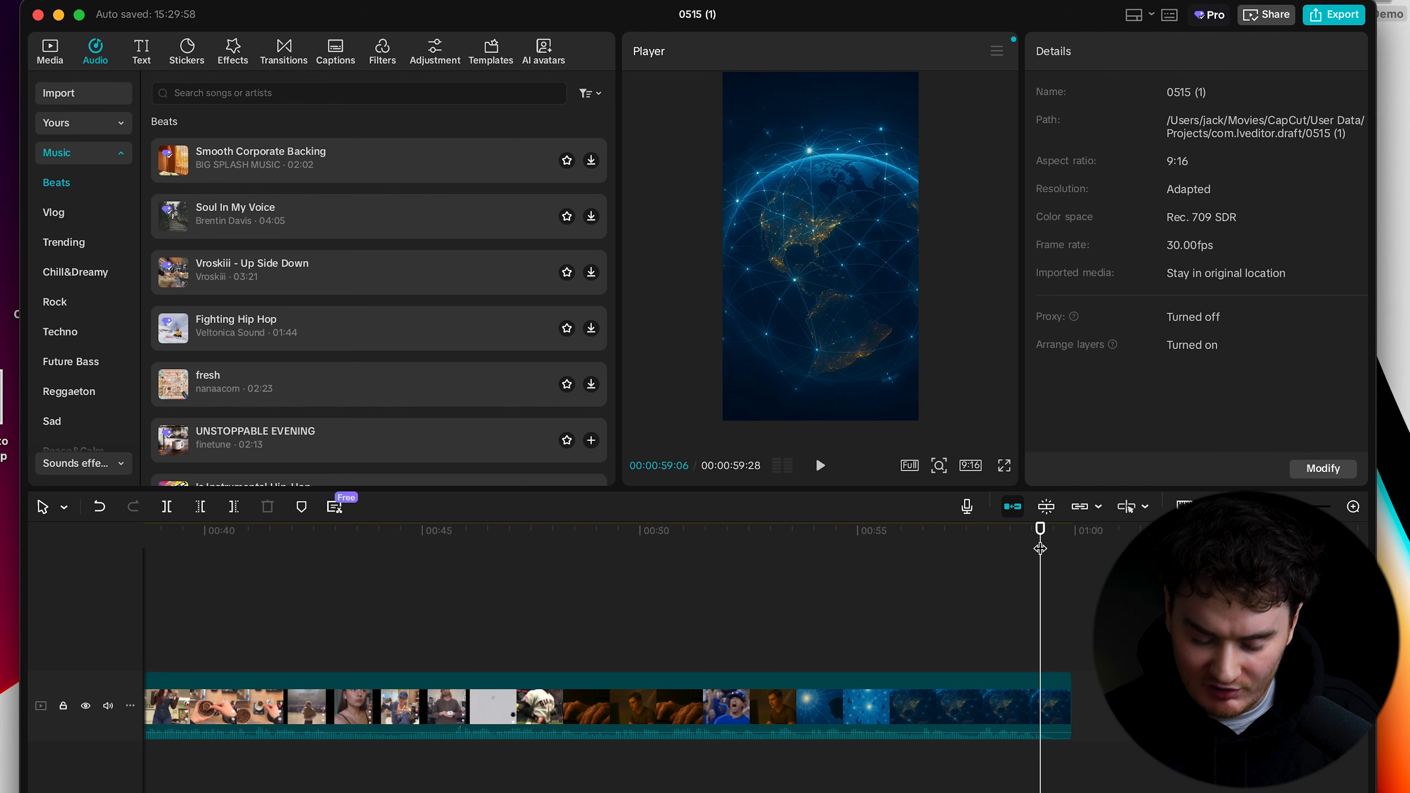
# Step: Open the export settings for the whole project, name the file Create and choose the Desktop as the export folder
pyautogui.press('o')
pyautogui.press('super+minus')
pyautogui.press('super+minus')
pyautogui.press('super+minus')
pyautogui.press('super+minus')
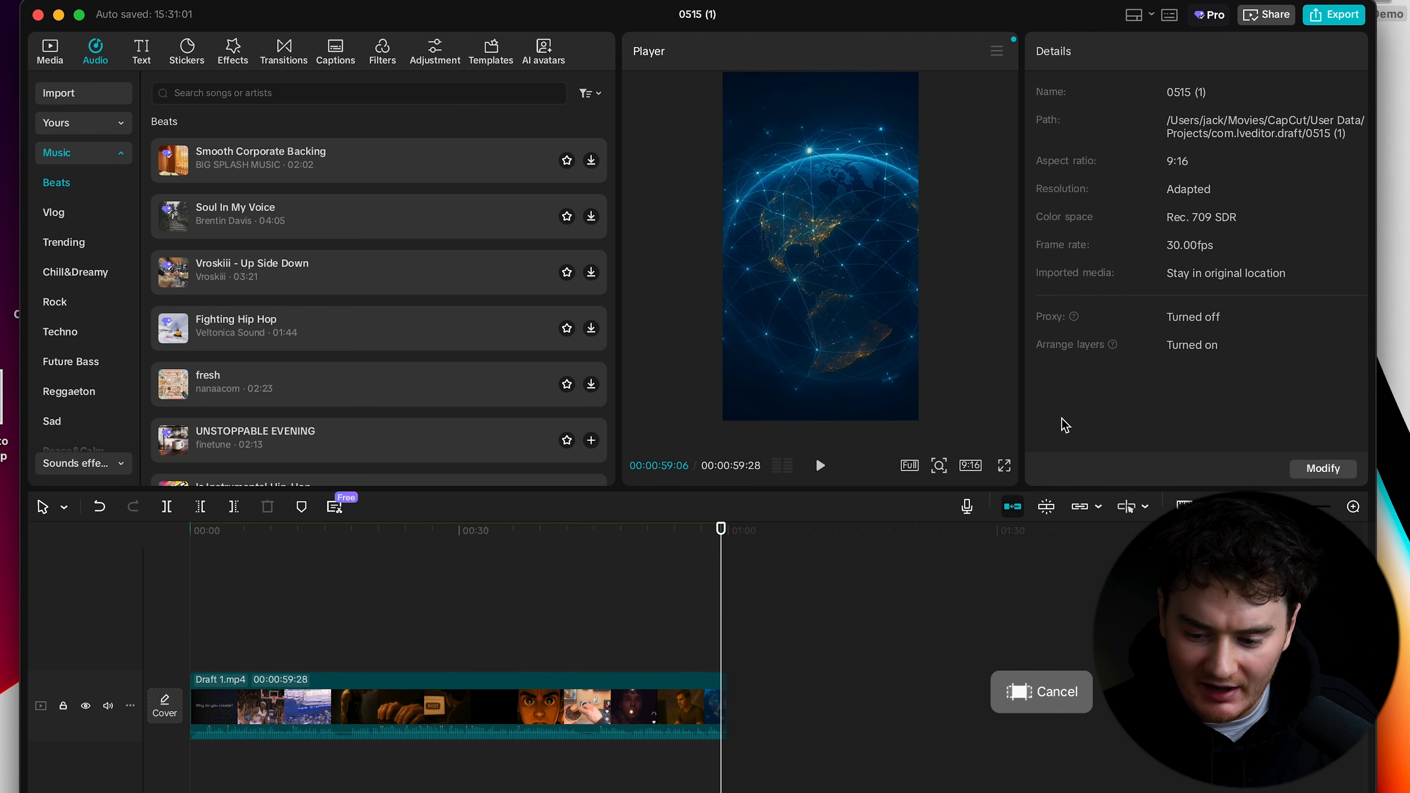
pyautogui.click(1335, 17)
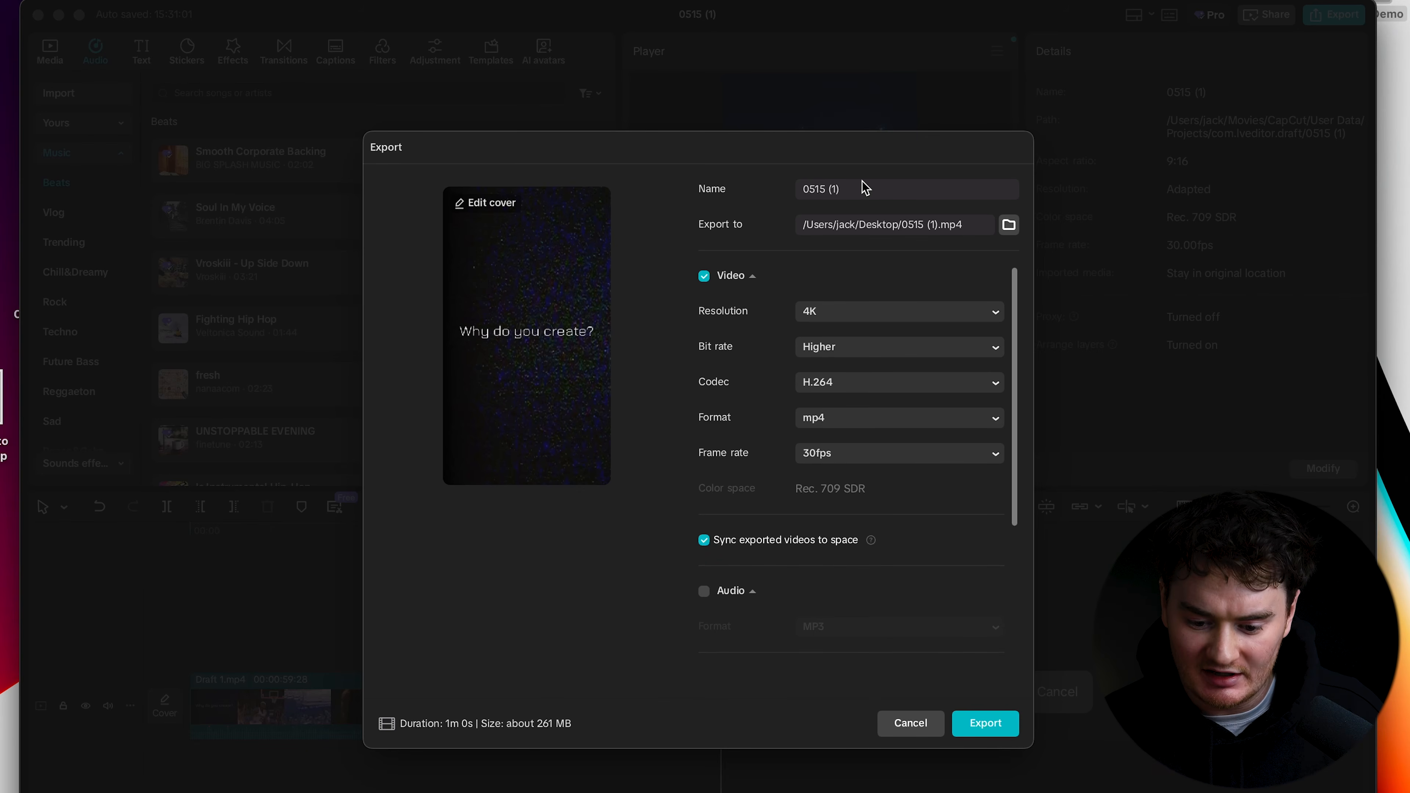
pyautogui.moveTo(865, 189); pyautogui.dragTo(776, 191)
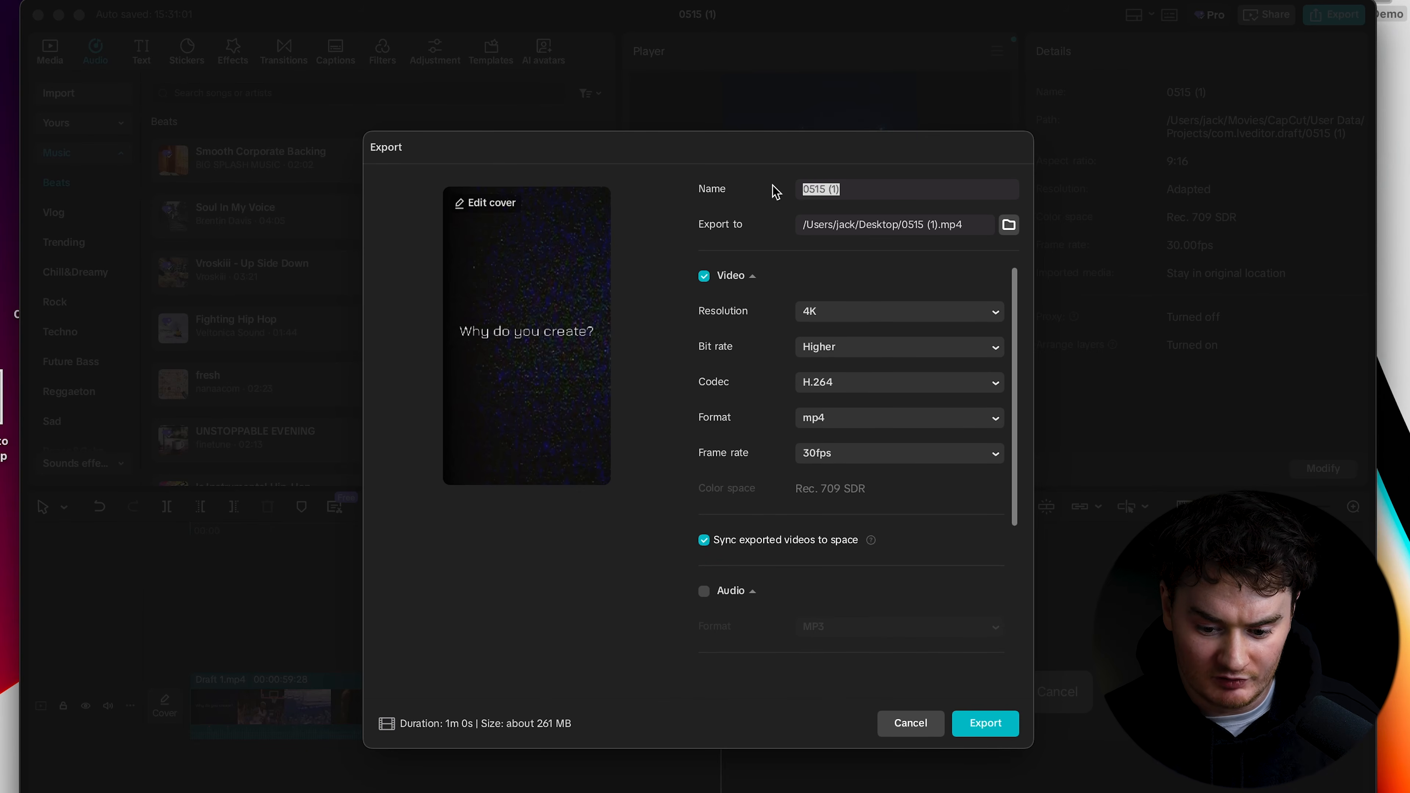
pyautogui.write('Cr')
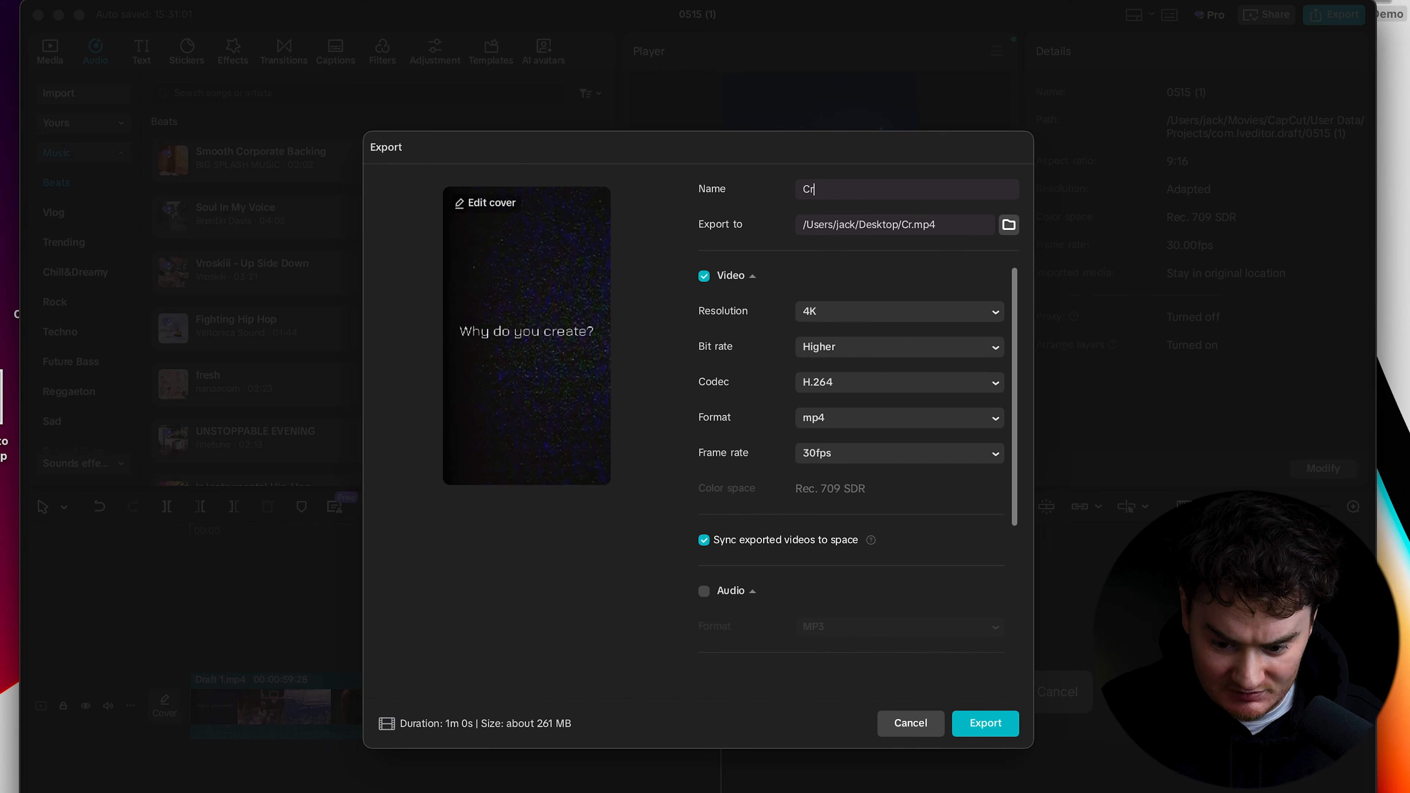
pyautogui.write('eate')
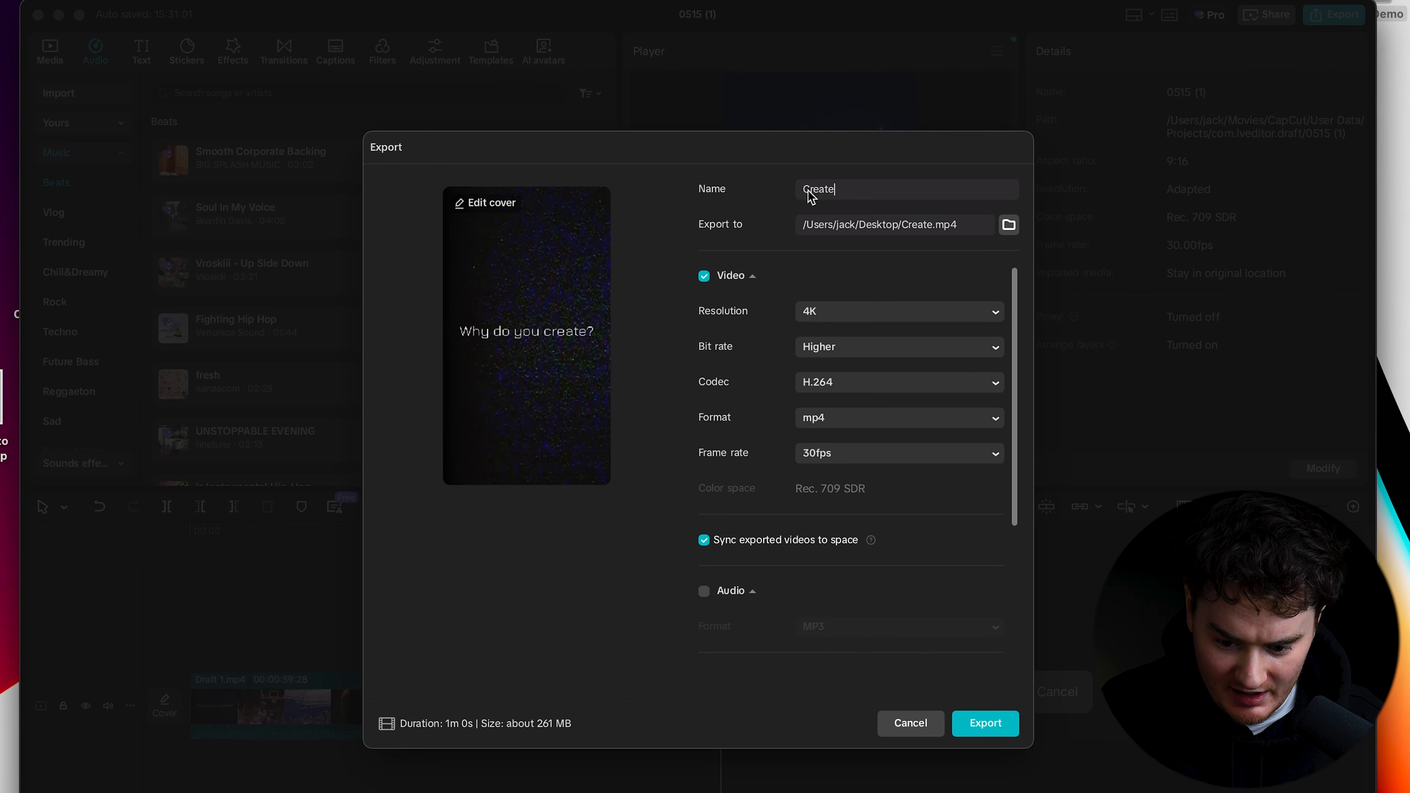
pyautogui.click(1007, 225)
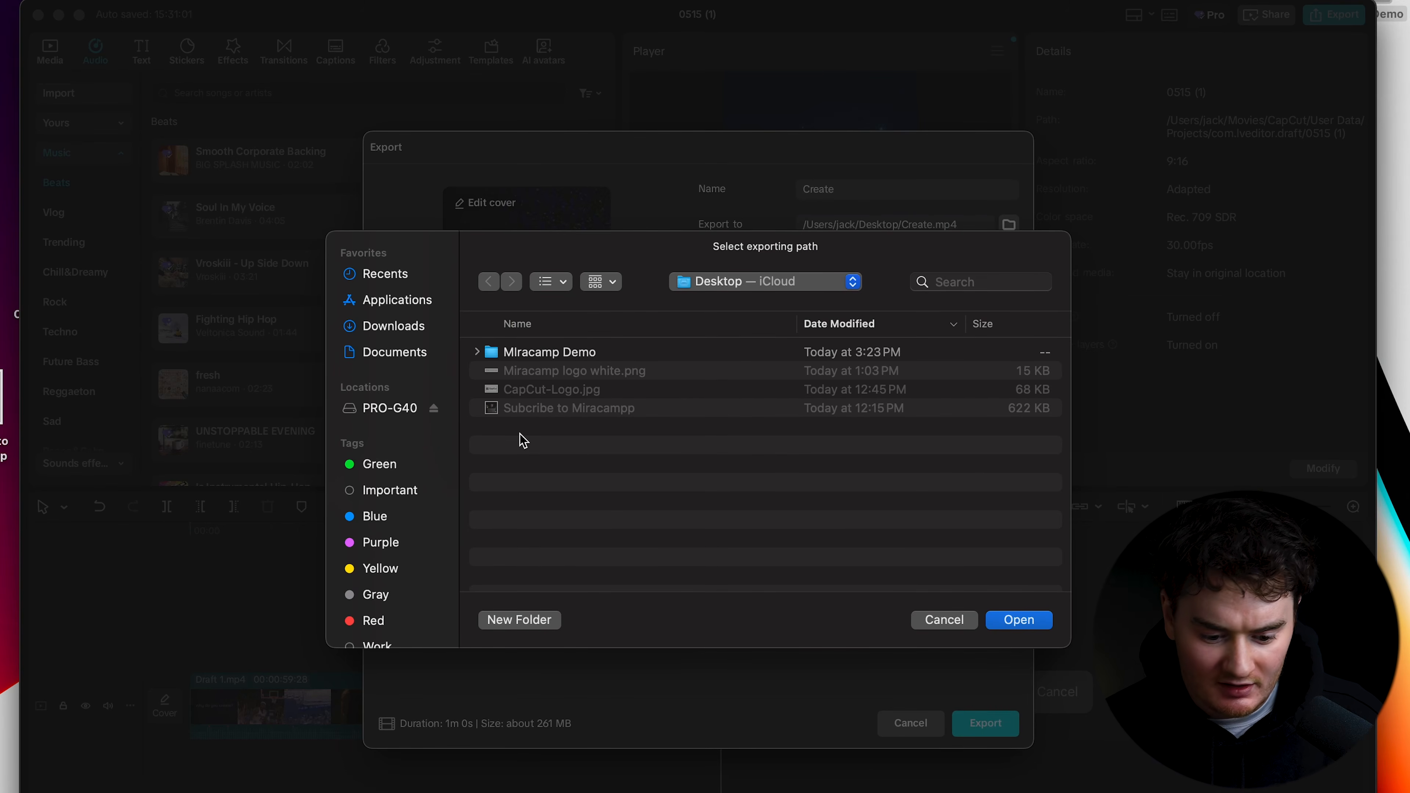
pyautogui.click(1016, 621)
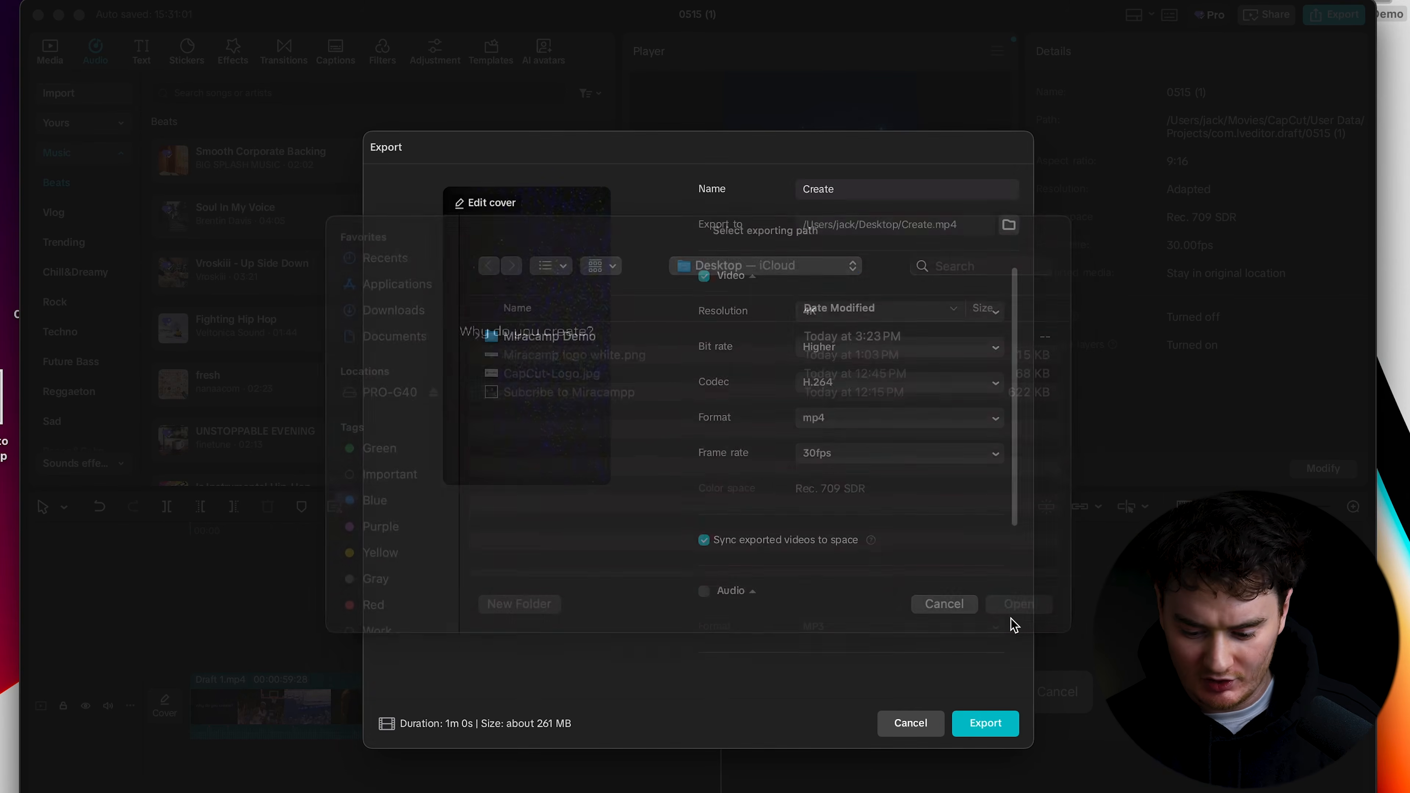
# Step: Set the export resolution to 1080P, review the remaining export options and export the video
pyautogui.click(889, 311)
pyautogui.click(856, 372)
pyautogui.scroll(-2, 853, 308)
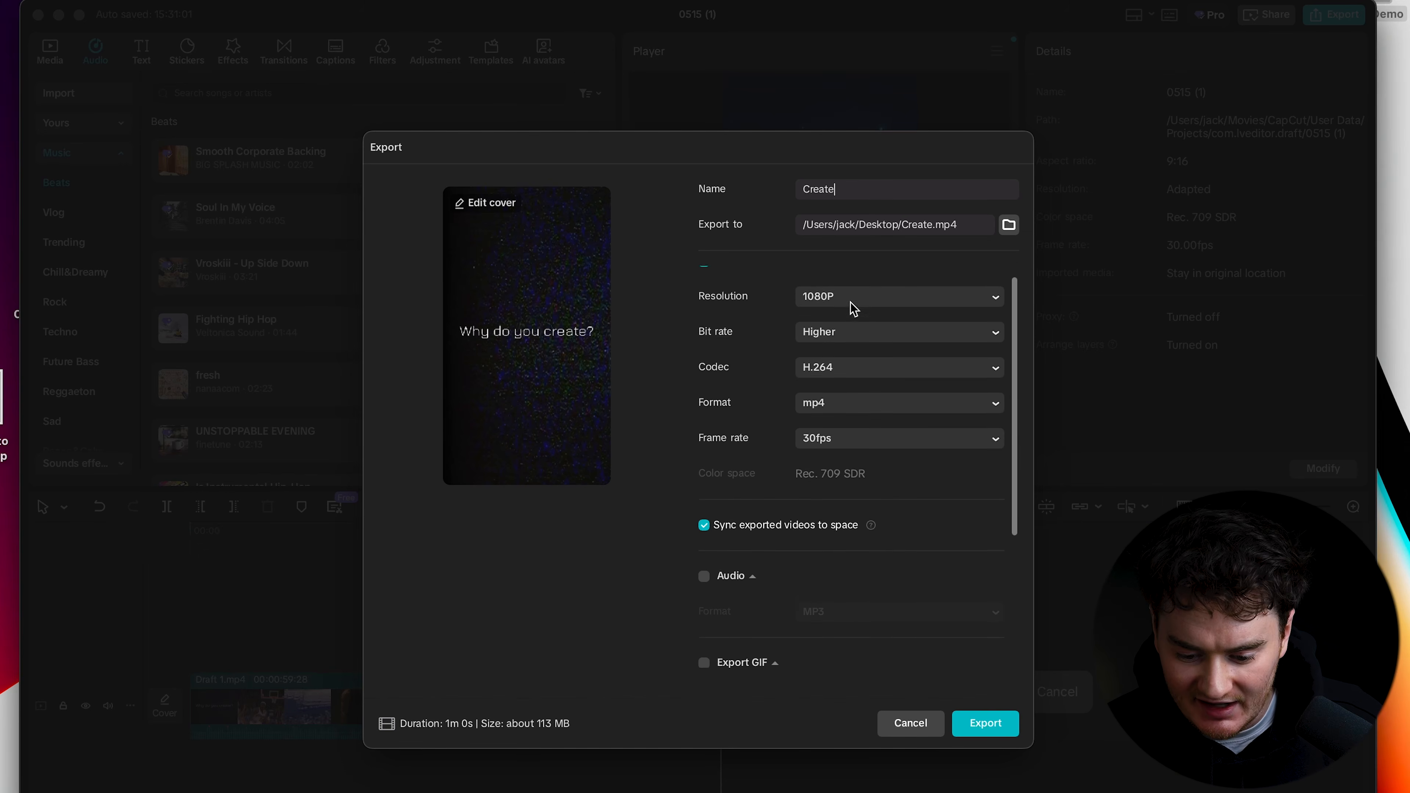
pyautogui.scroll(-5, 849, 331)
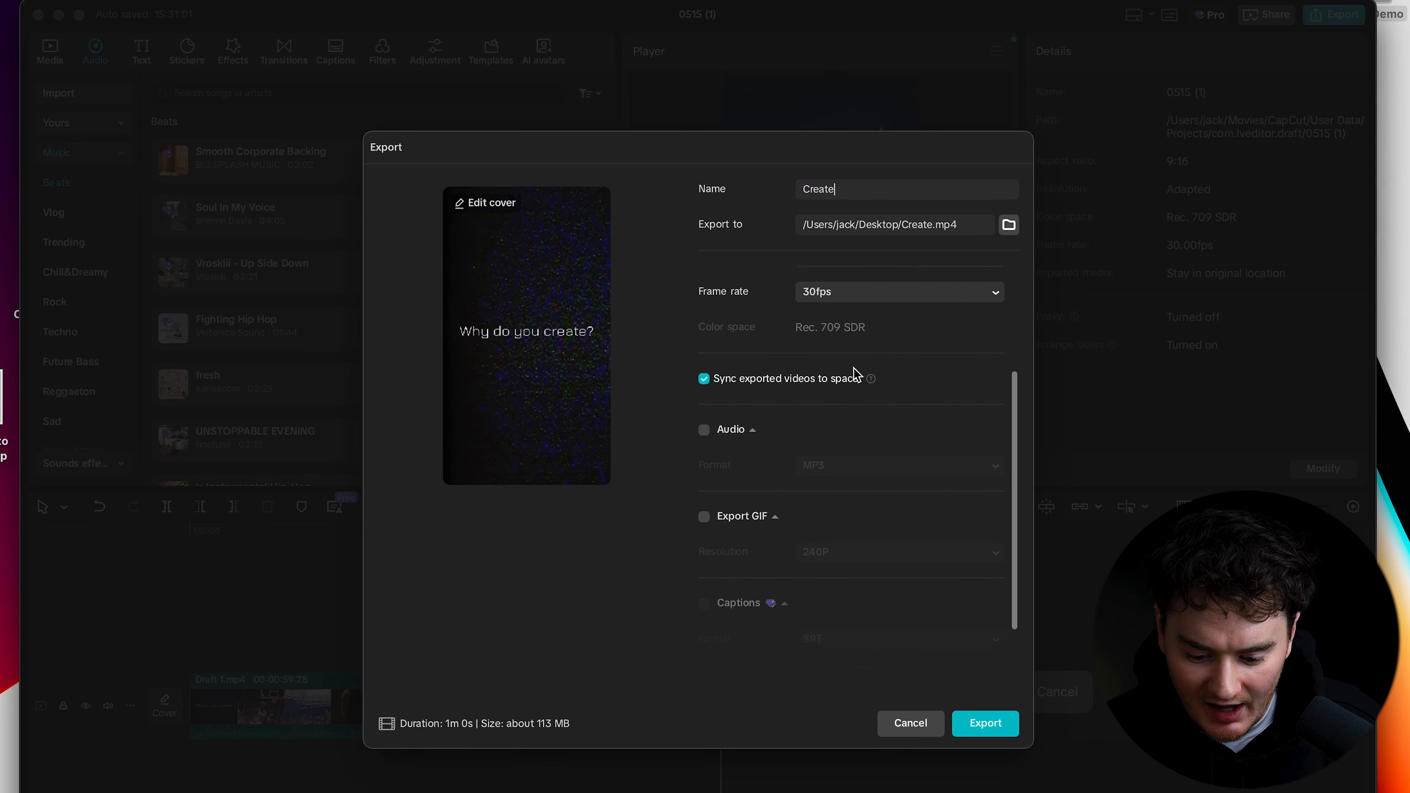
pyautogui.scroll(6, 830, 482)
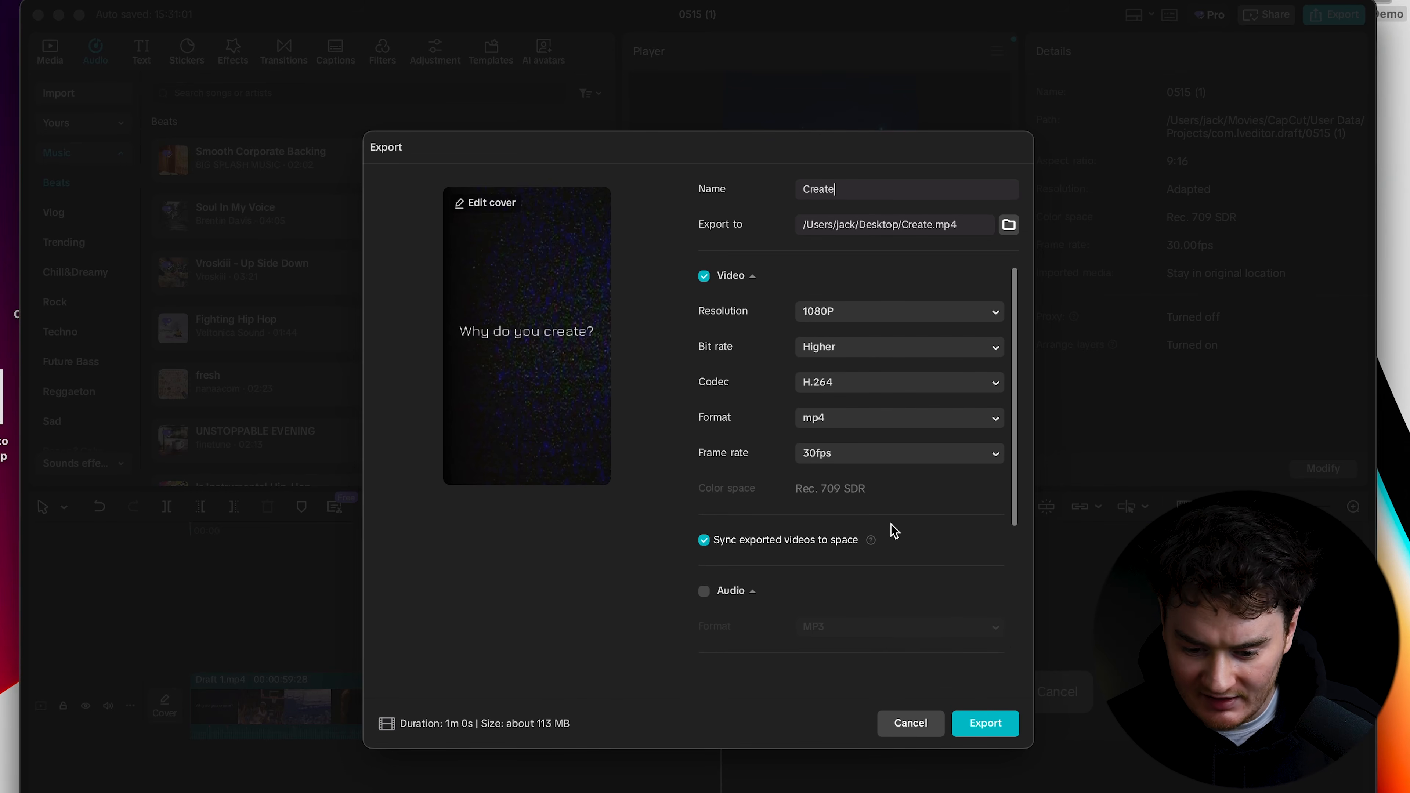
pyautogui.click(977, 722)
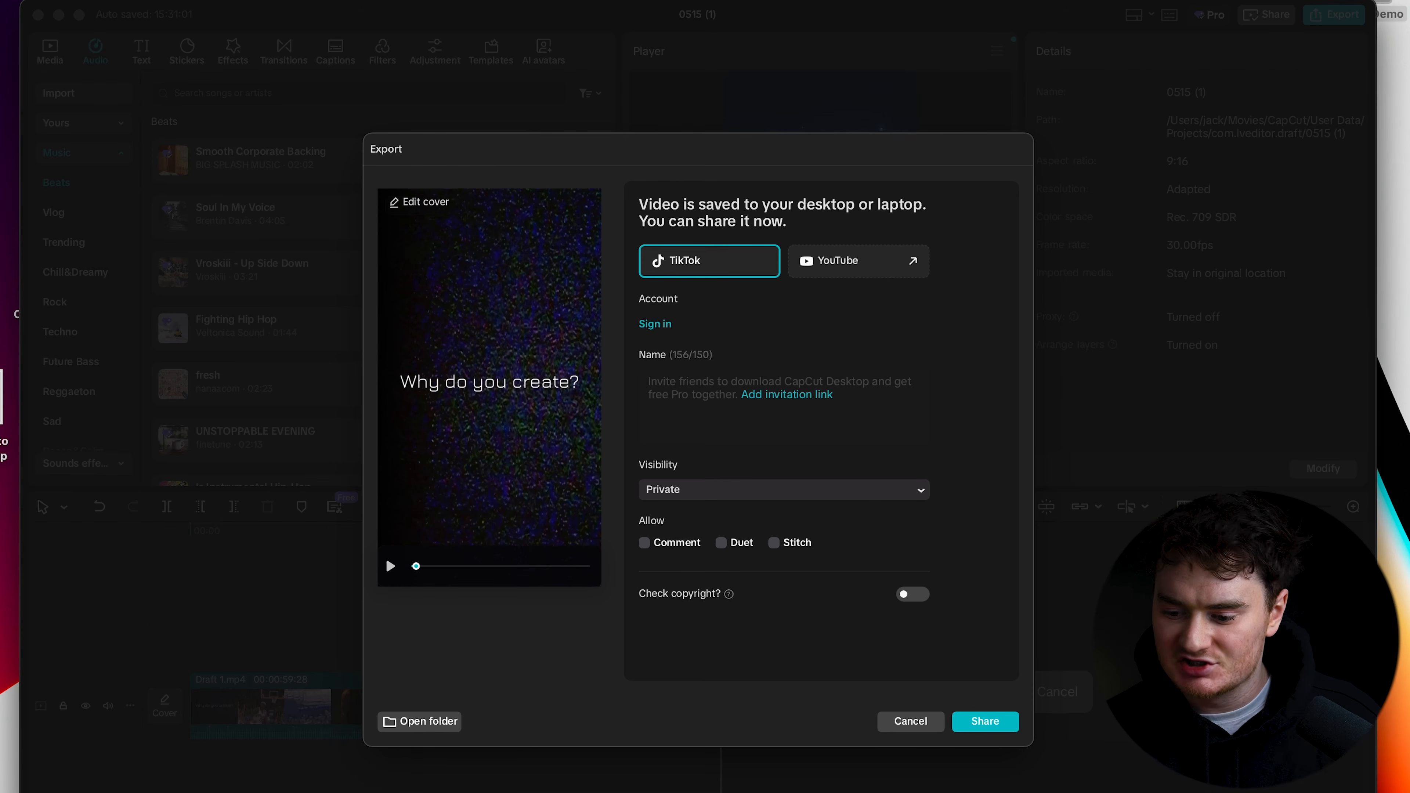
# Step: Open the AirDrop sharing window for the exported Create.mp4 file on the desktop, and dismiss it without sending
pyautogui.rightClick(1409, 141)
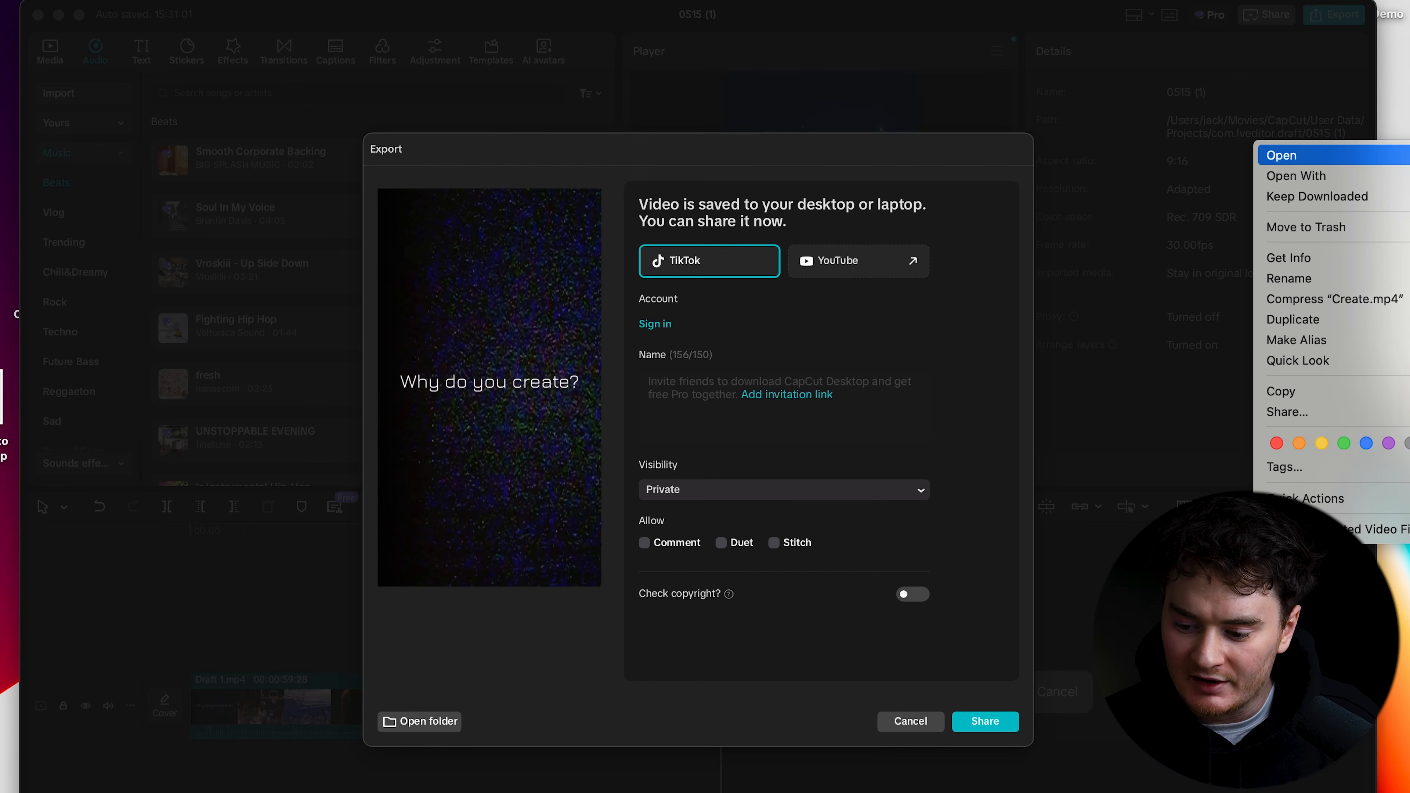
pyautogui.click(1350, 414)
pyautogui.click(1253, 178)
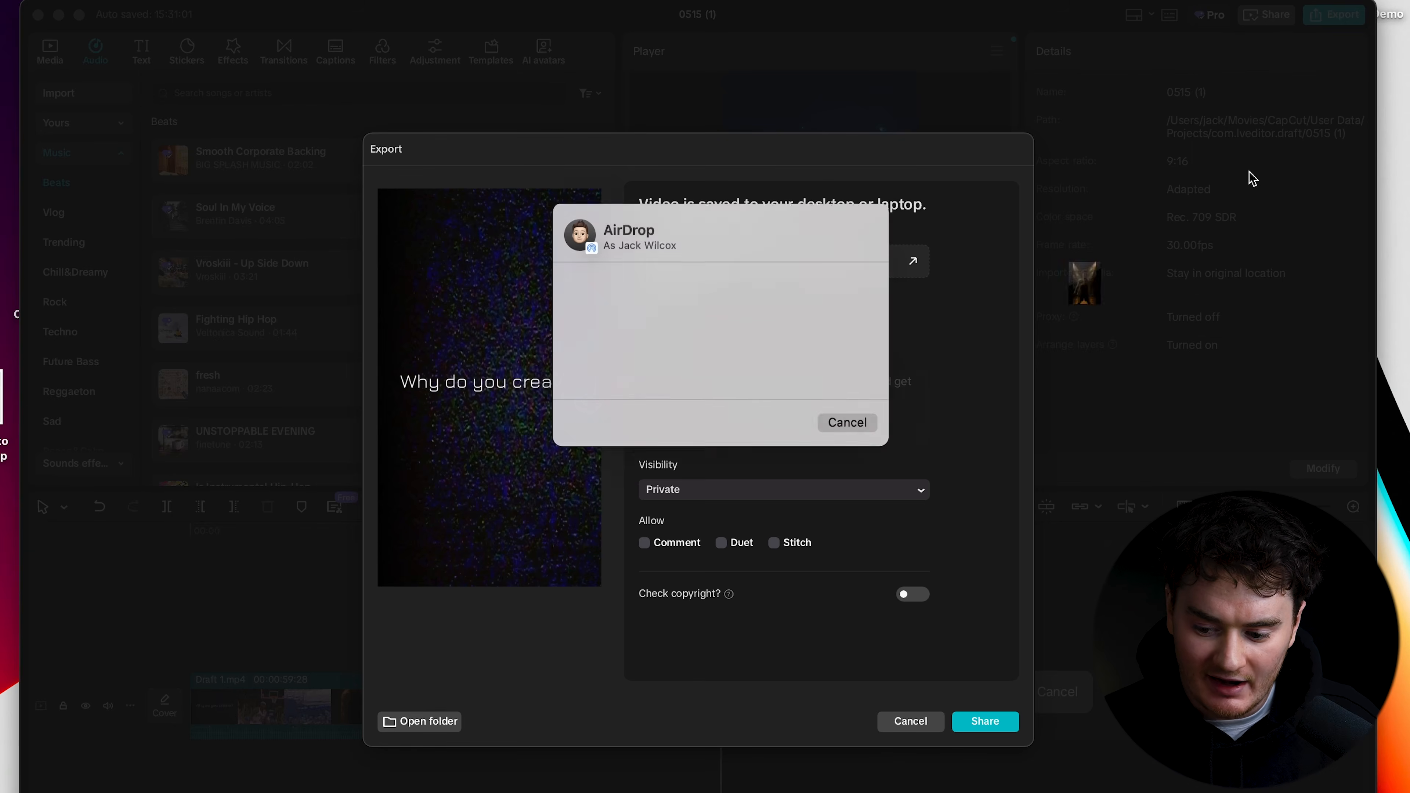
pyautogui.click(859, 564)
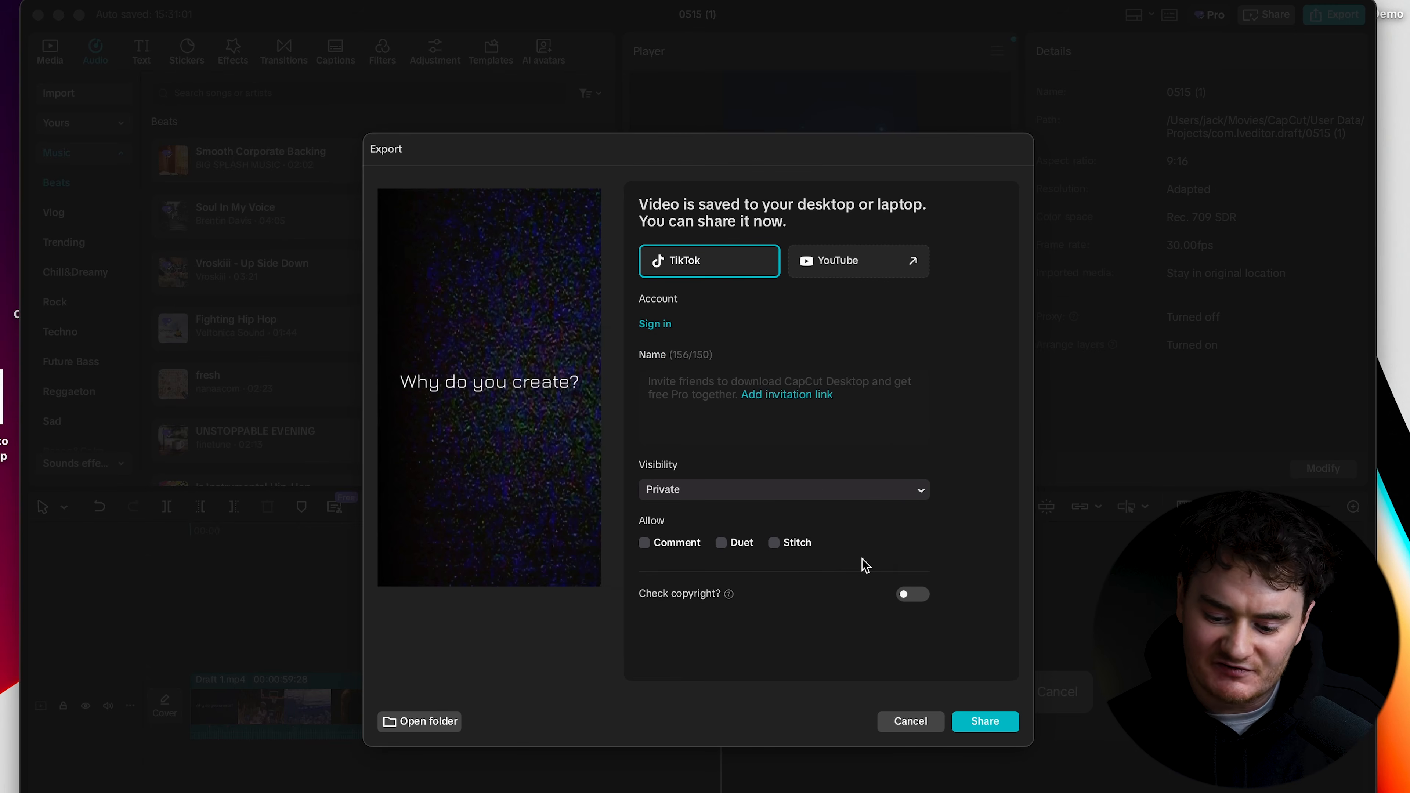